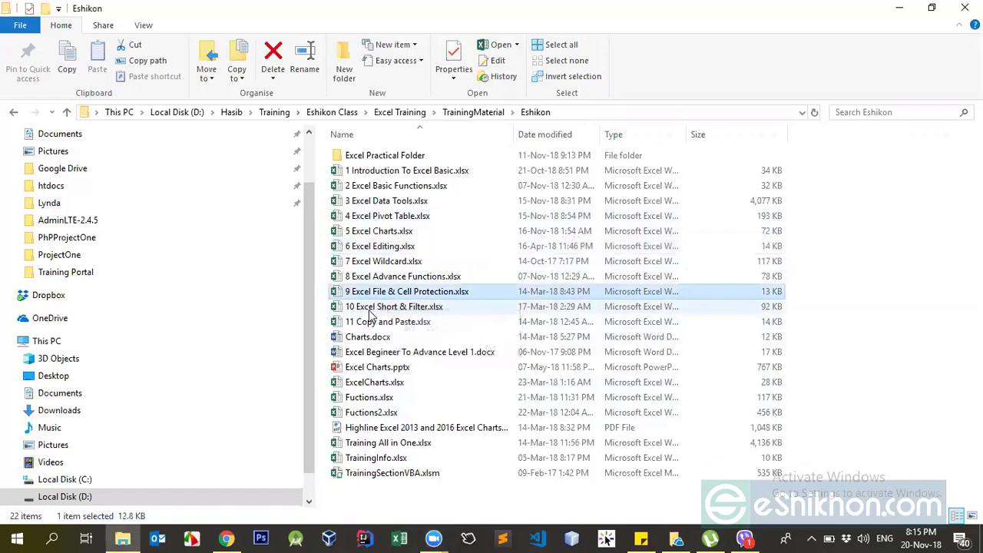
Open the workbook "10 Excel Short & Filter.xlsx" and look over its Simple Filter sheet
left_click(364, 310)
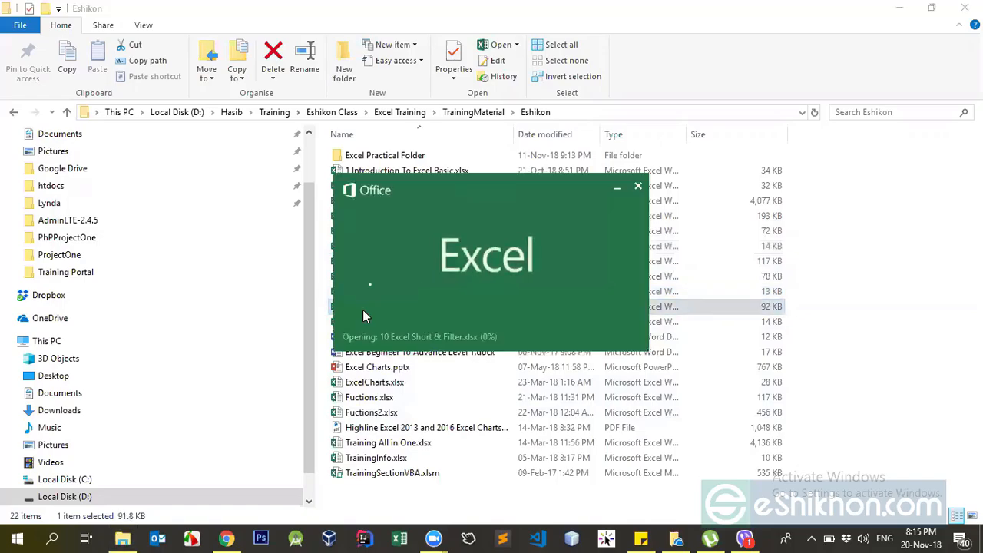
scroll(369, 307, "down", 6)
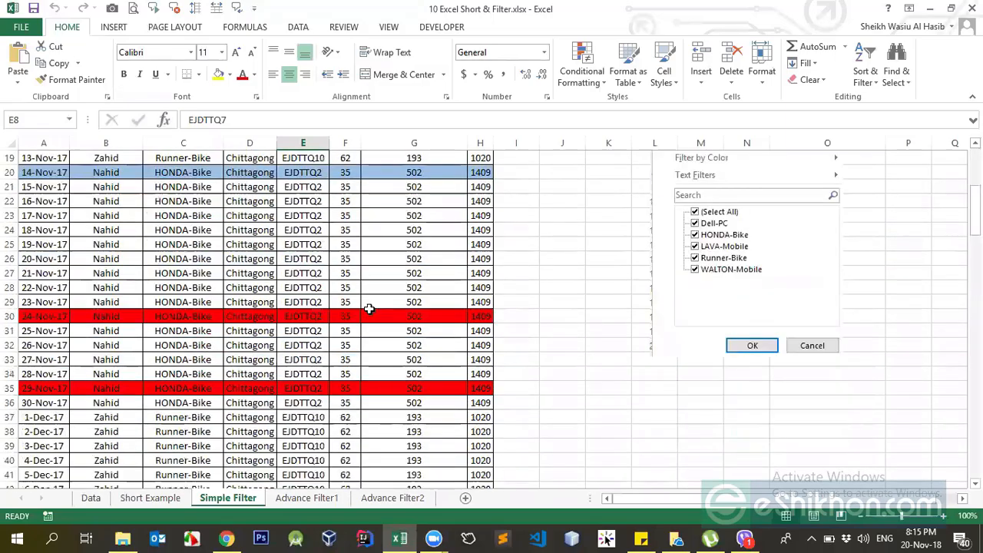
scroll(369, 307, "up", 5)
scroll(120, 308, "up", 1)
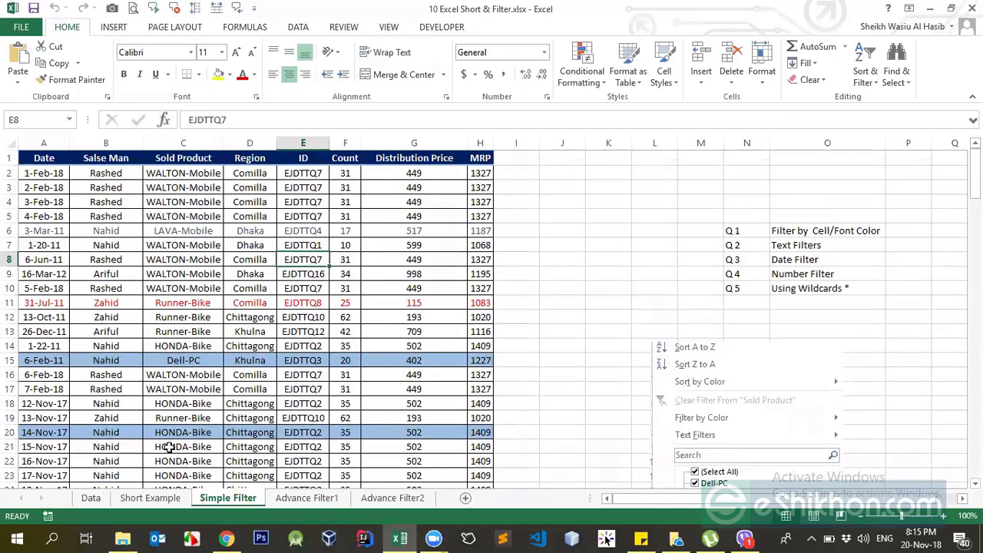
Look at the Short Example and Data sheets, ending on Short Example
left_click(146, 498)
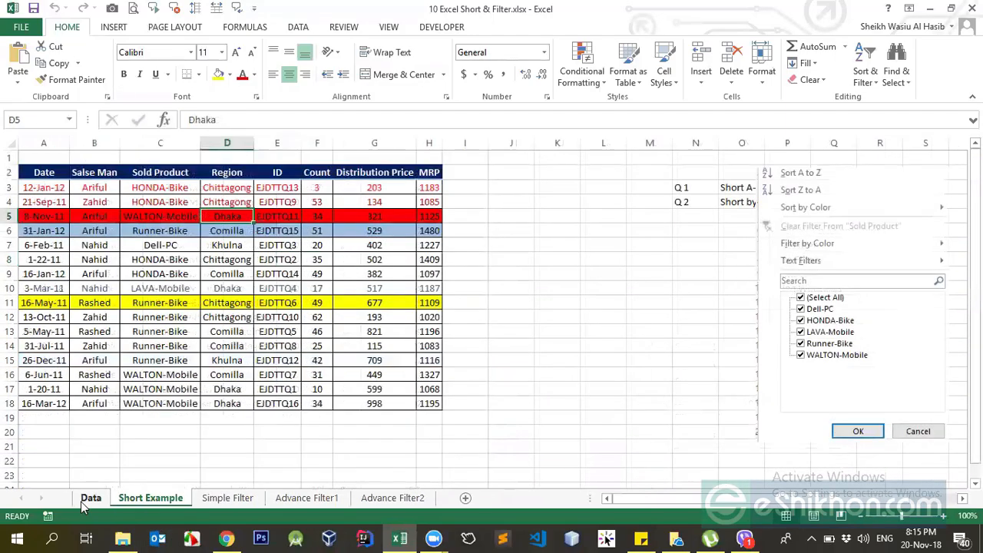
left_click(86, 499)
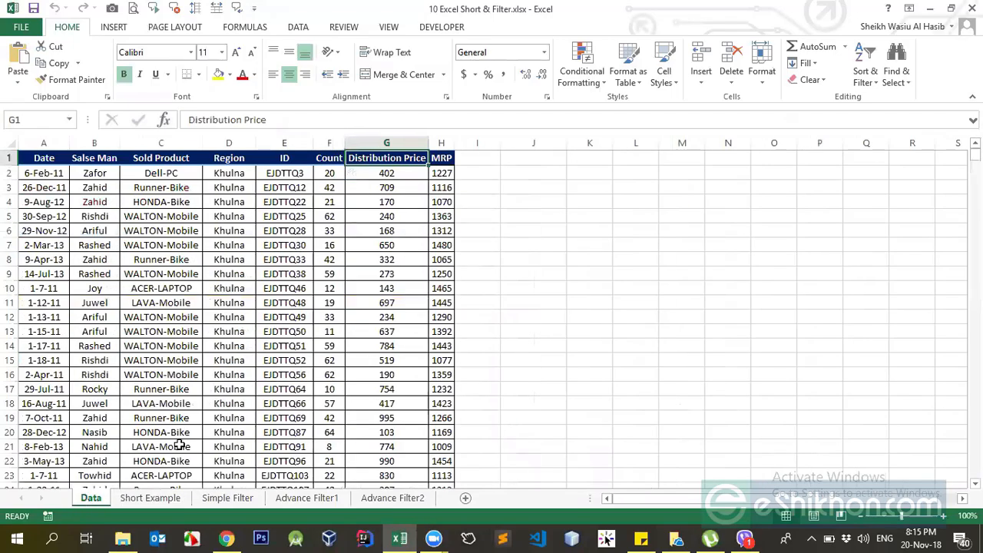
left_click(150, 497)
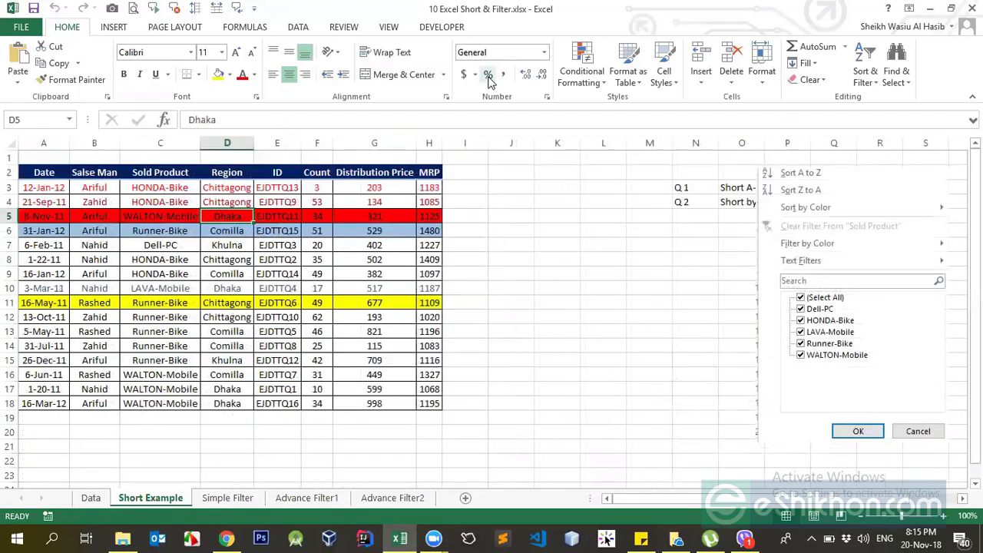
left_click(115, 31)
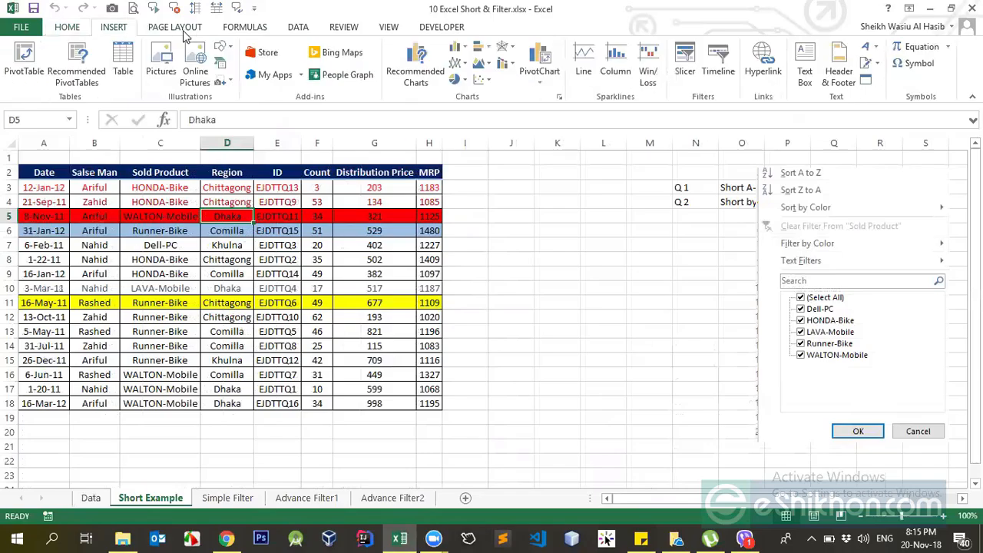
left_click(184, 32)
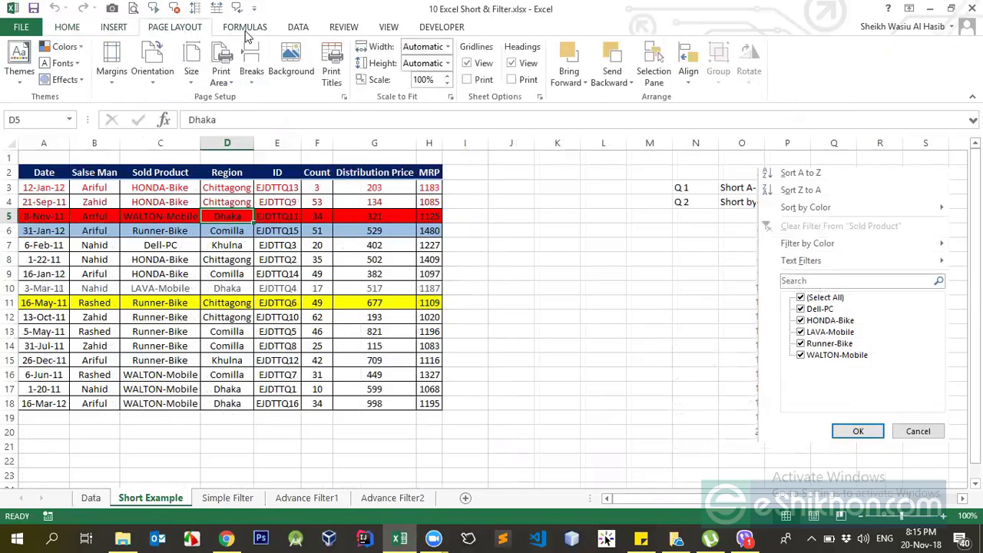
left_click(245, 30)
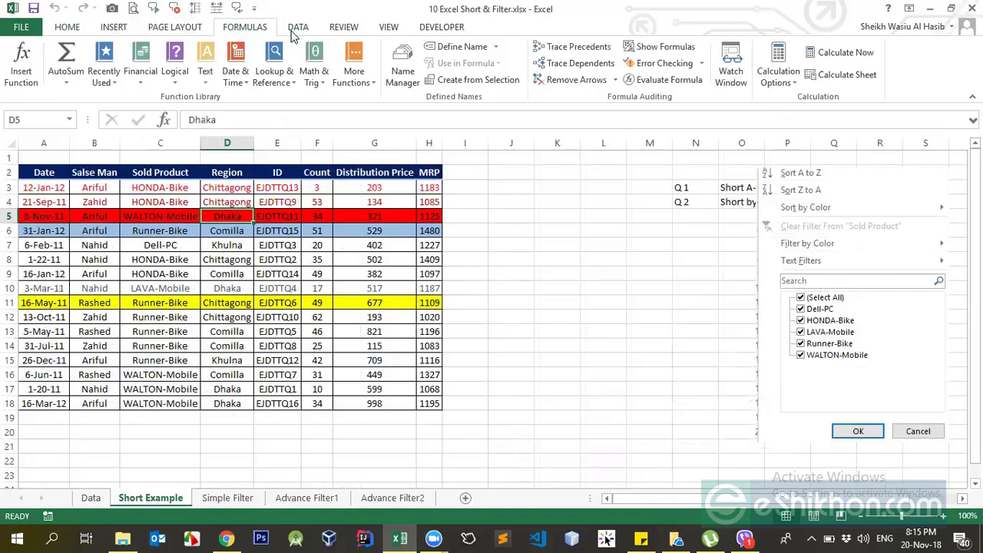
left_click(313, 232)
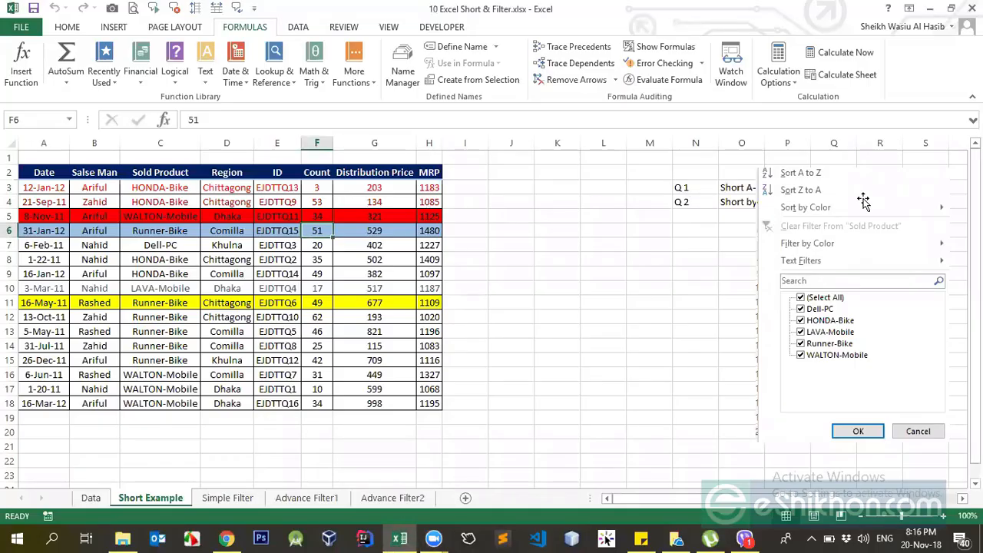
Reposition the filter-menu picture on the Short Example sheet so that it starts at about column M
left_click_drag(671, 221, 553, 220)
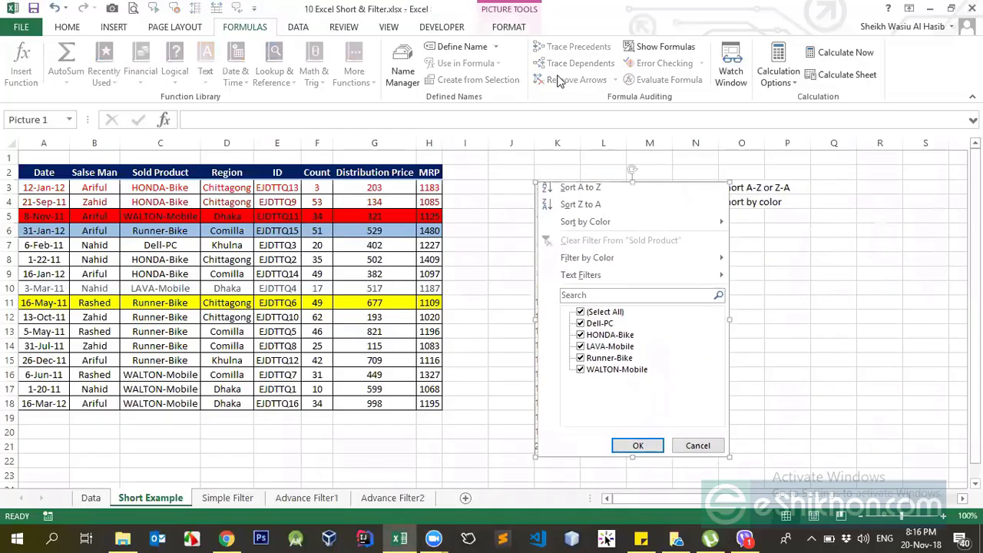
left_click_drag(624, 254, 743, 241)
left_click(386, 216)
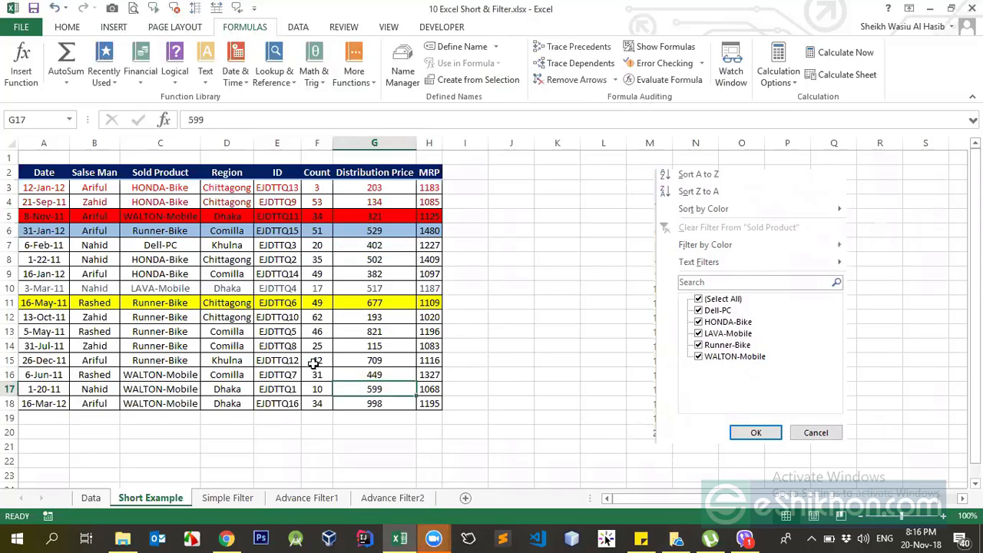
left_click(304, 277)
Switch to the Data sheet and select cell B4 inside the sales table
left_click(91, 498)
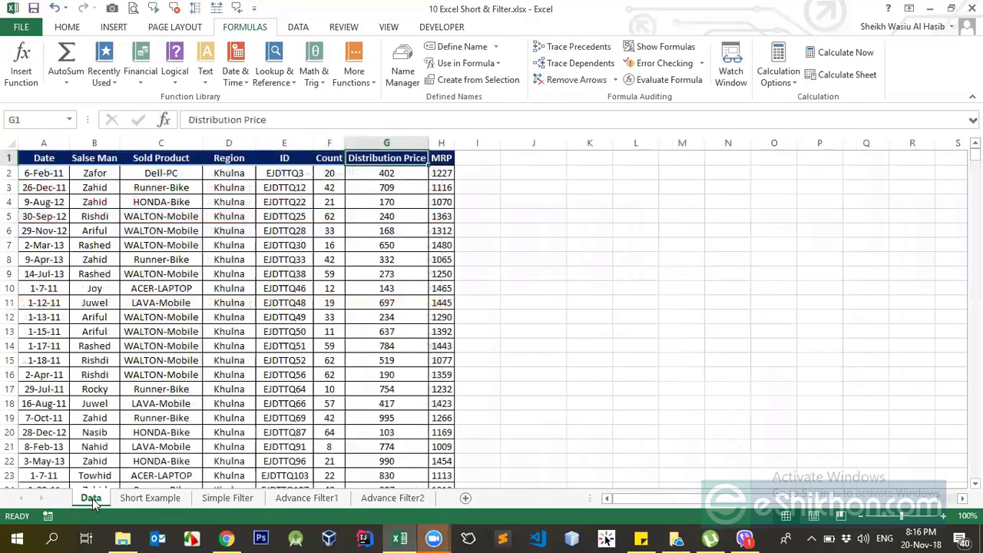
left_click(290, 200)
left_click(74, 216)
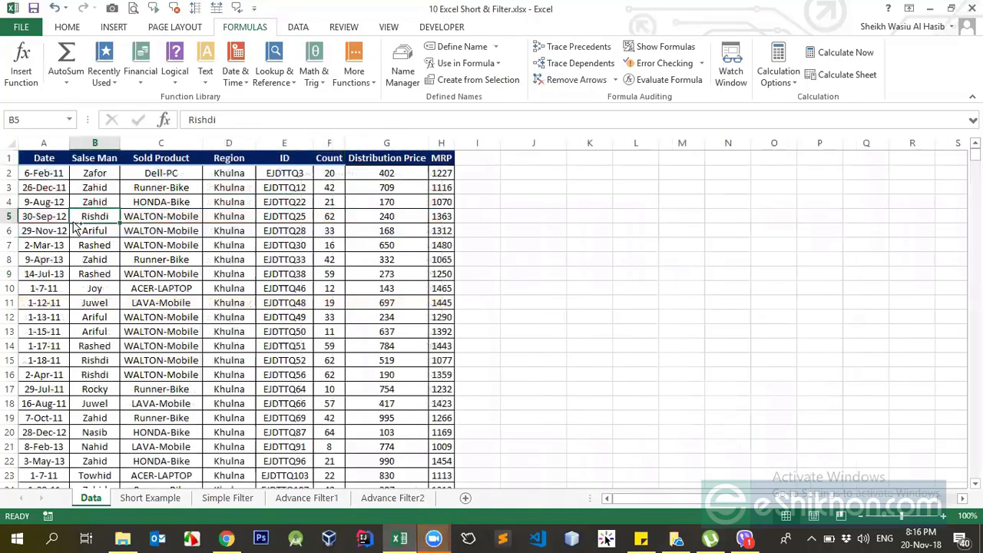
key("ctrl+Home")
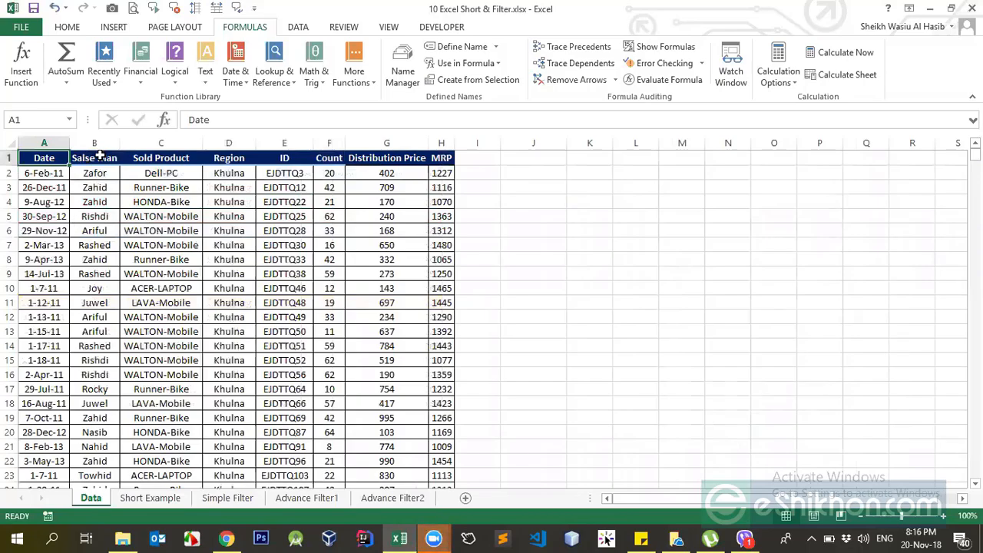
left_click(100, 202)
left_click(116, 30)
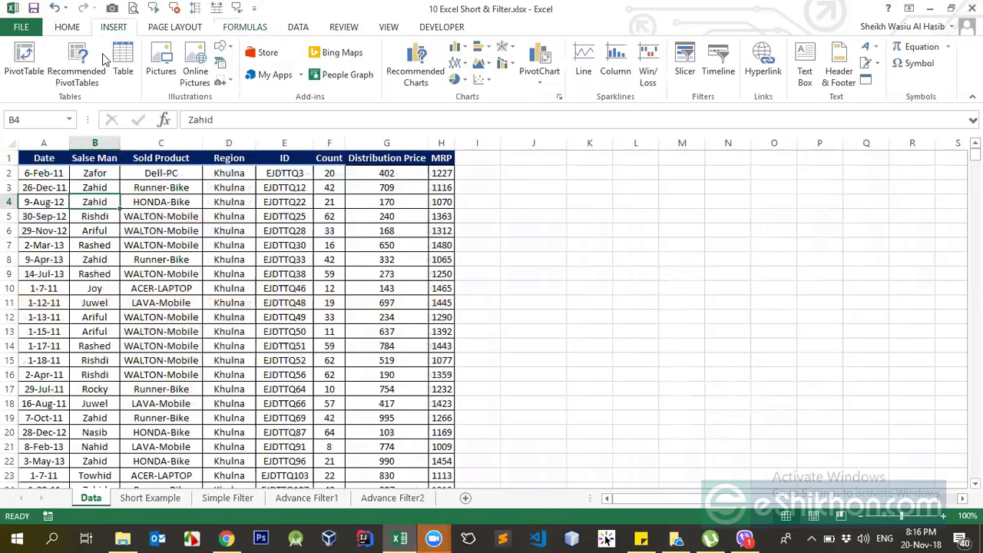
left_click(24, 60)
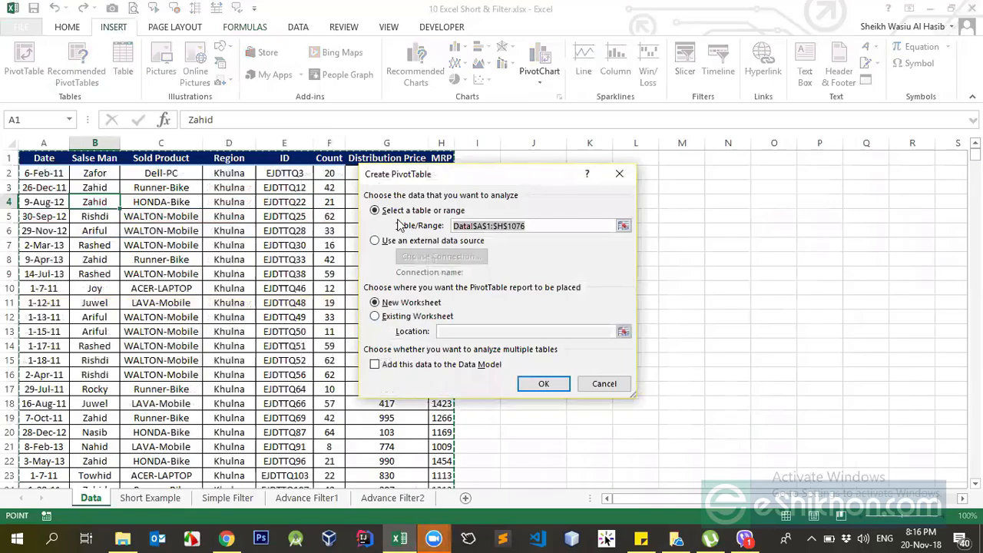
left_click(622, 384)
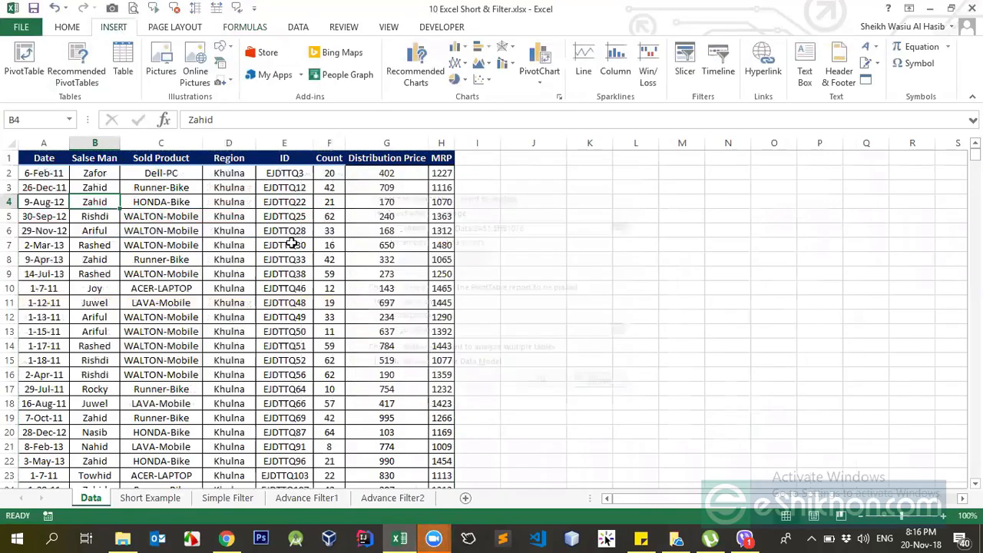
Check the extent of the sales table by selecting it from A1 to its last row and column, and return to A1
left_click(285, 244)
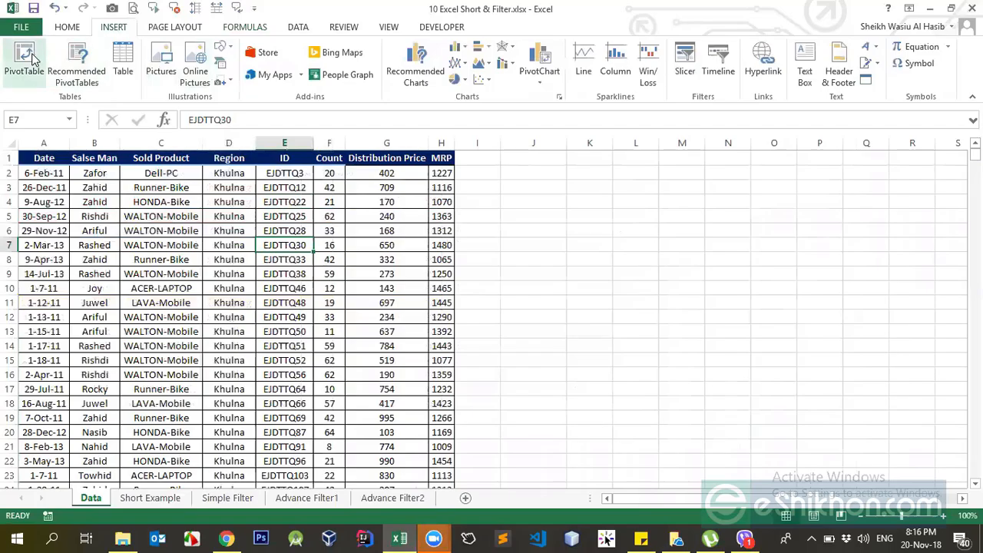
left_click(229, 260)
left_click(44, 157)
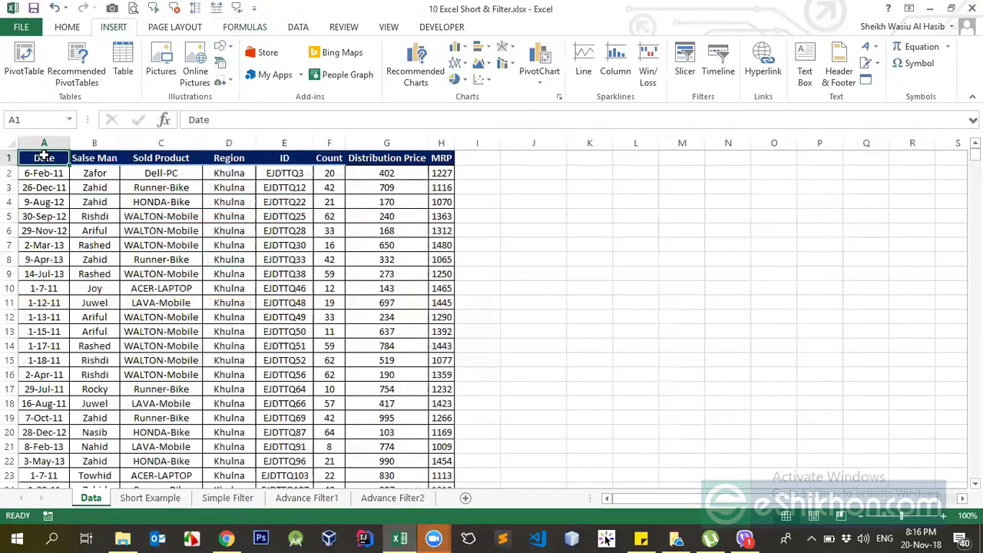
key("ctrl+shift+Down")
key("ctrl+shift+Right")
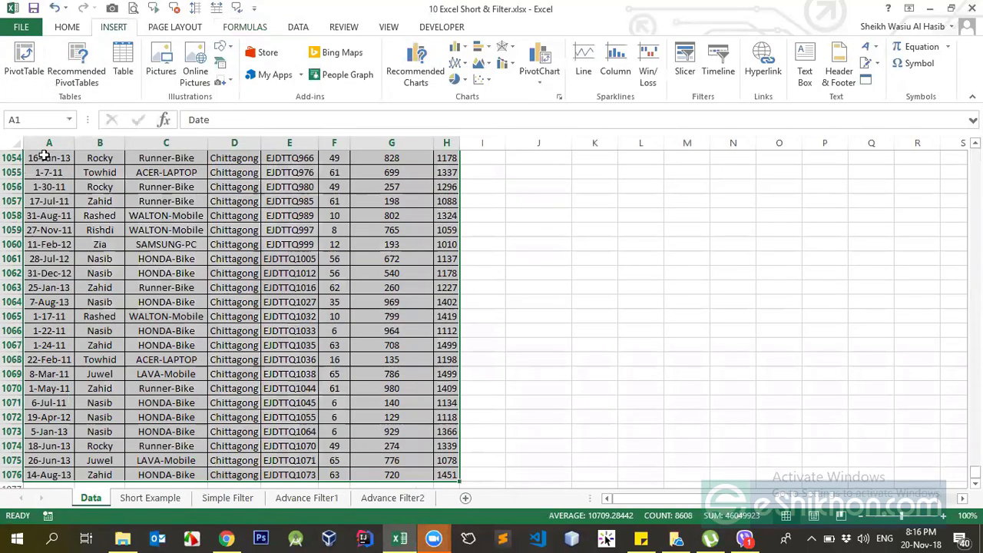
key("shift+Down")
key("ctrl+Home")
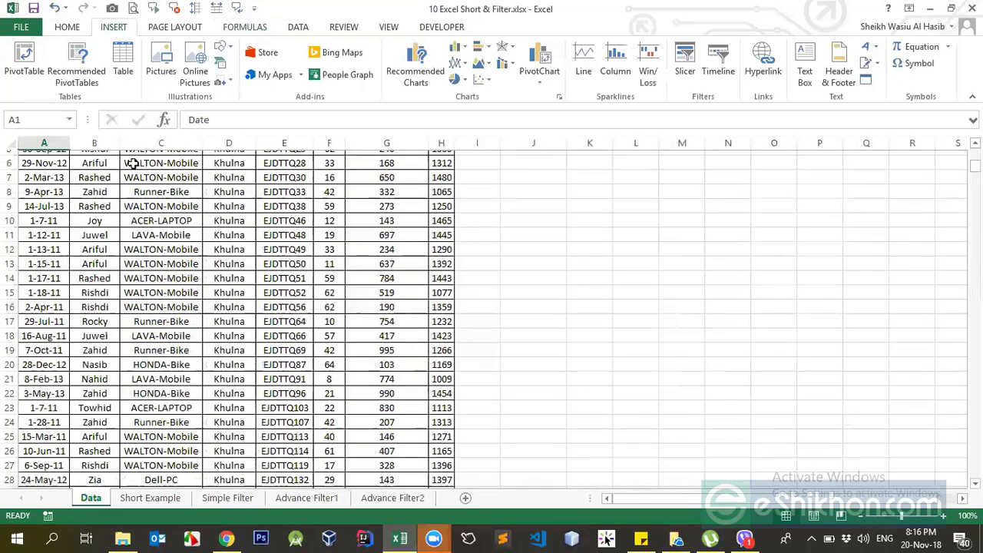
left_click(26, 62)
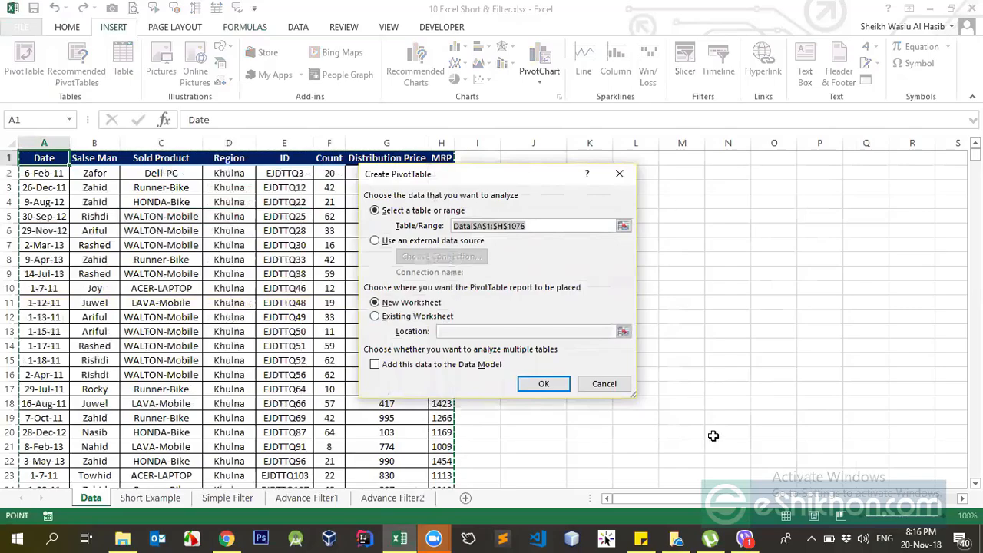
left_click(599, 381)
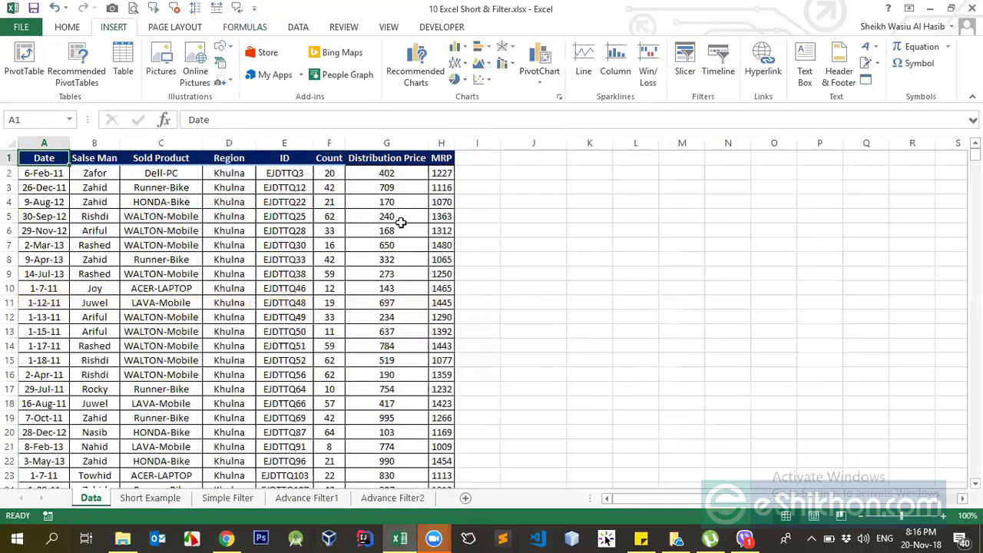
left_click(338, 330)
mouse_move(471, 516)
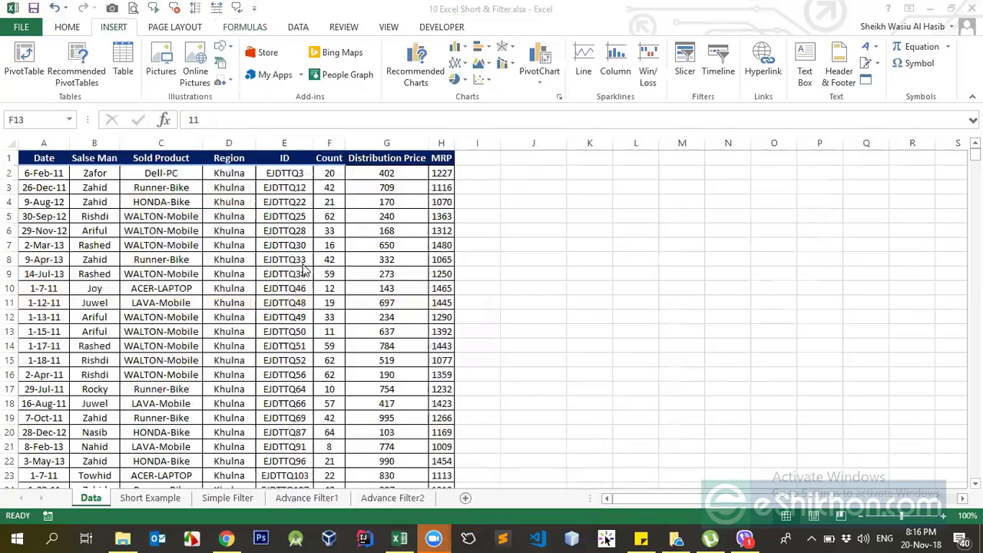
left_click(23, 65)
Create a PivotTable from the sales table, range Data!$A$1:$H$1076, on the existing worksheet at Data!$L$3
left_click(230, 191)
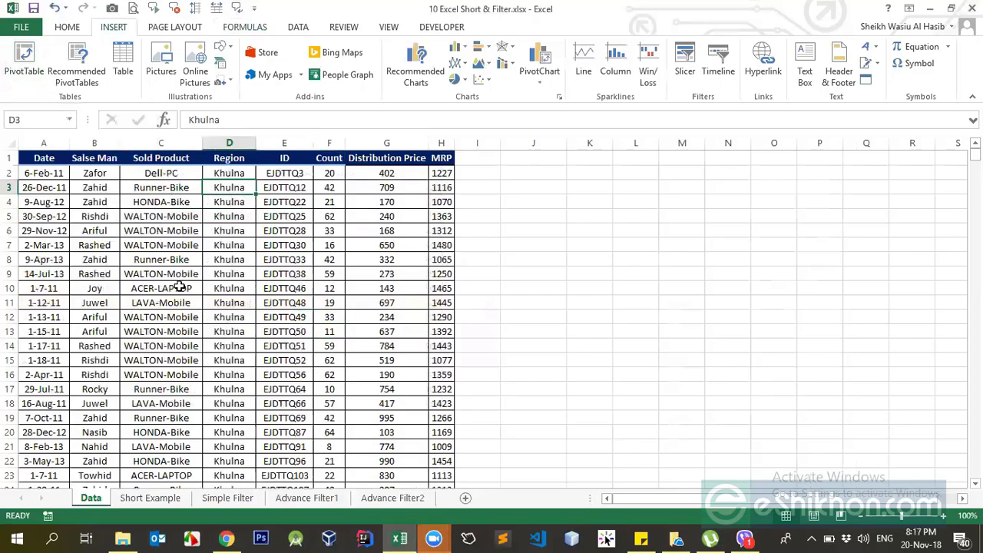
left_click(25, 67)
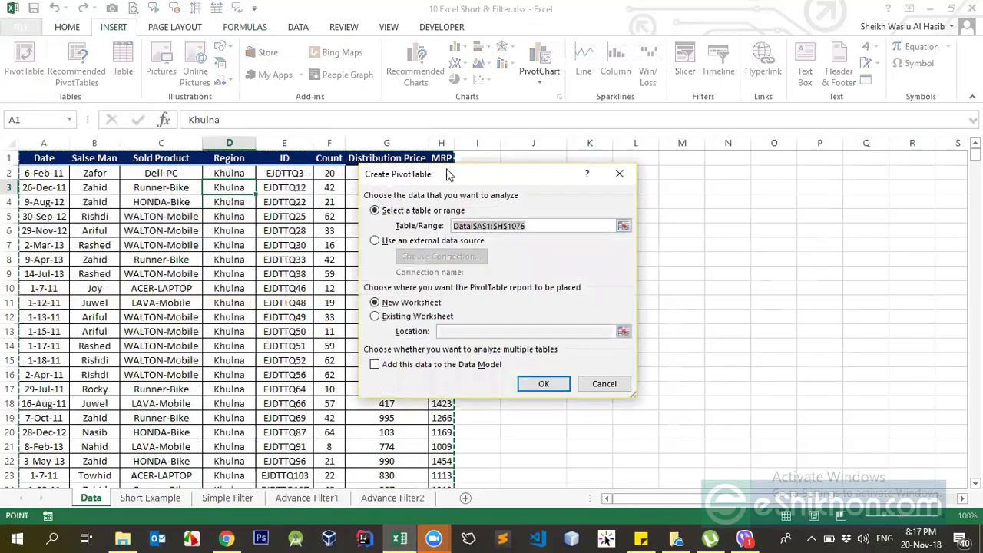
left_click_drag(453, 183, 576, 201)
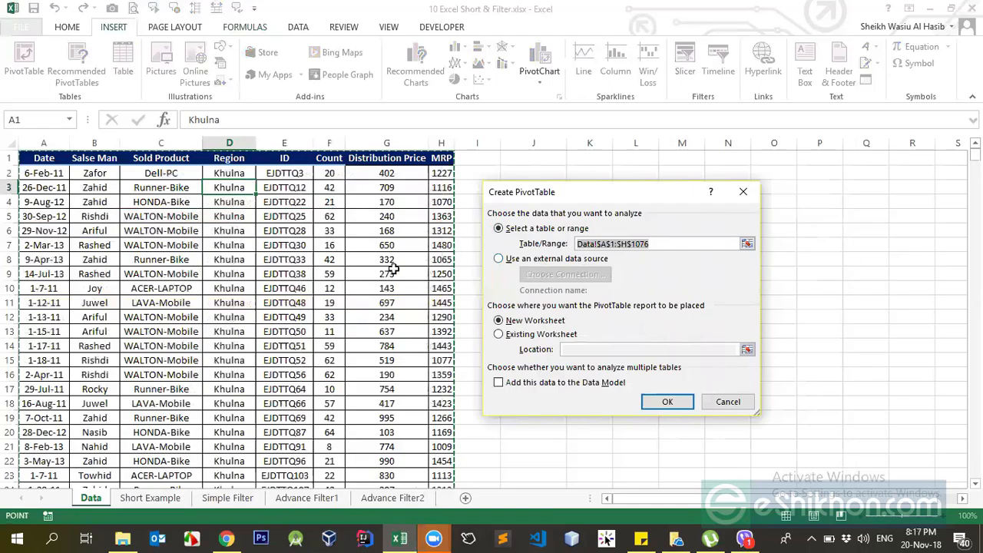
left_click(652, 244)
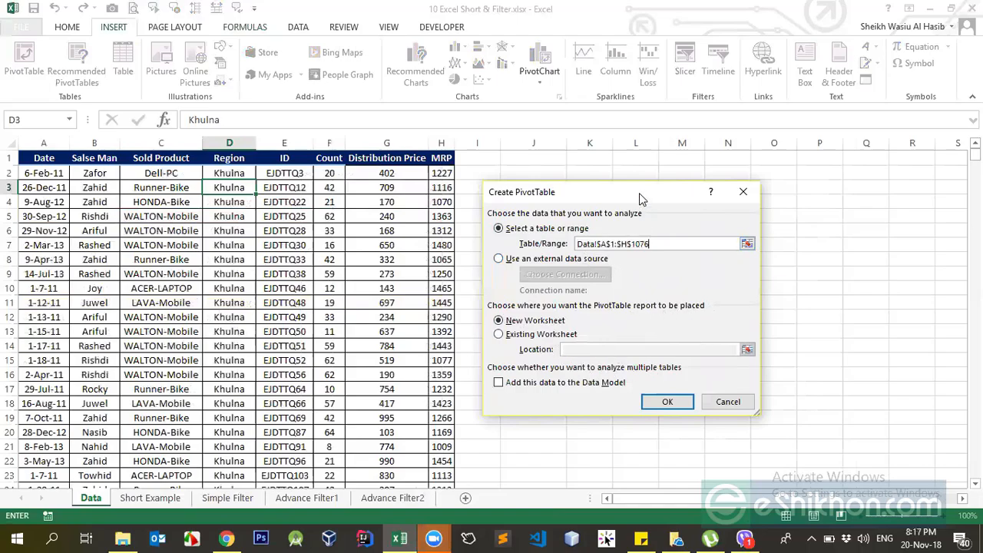
left_click_drag(630, 193, 255, 219)
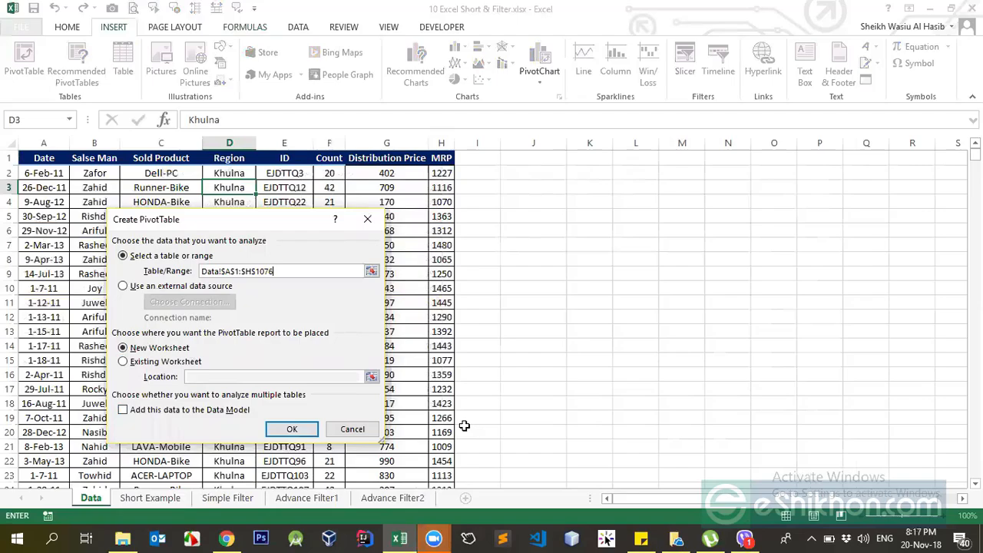
left_click(150, 361)
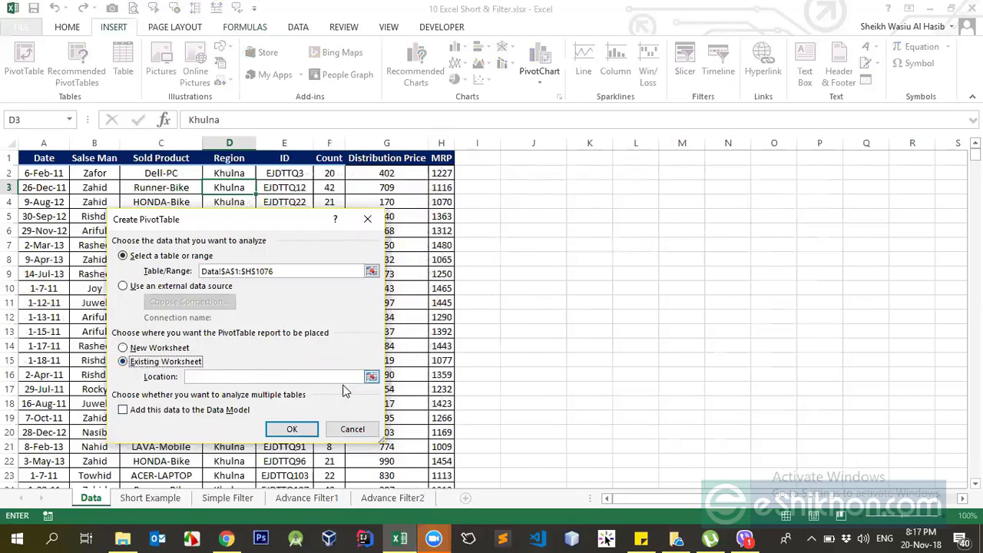
left_click(371, 377)
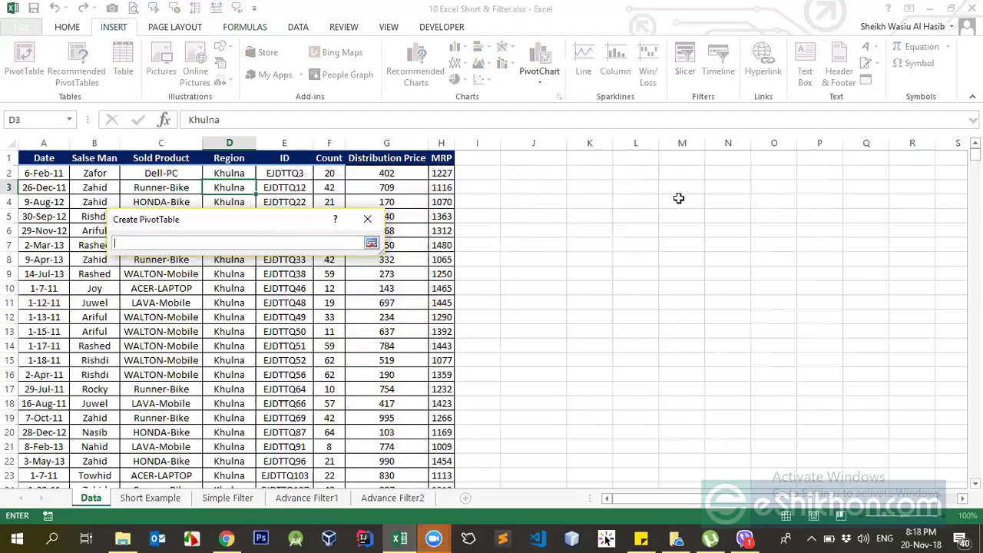
left_click(632, 189)
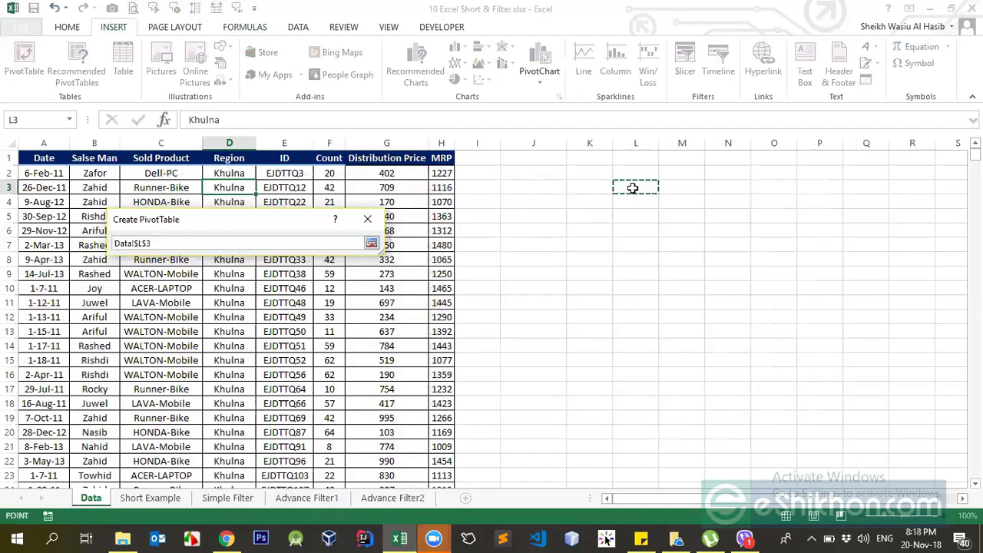
key("Return")
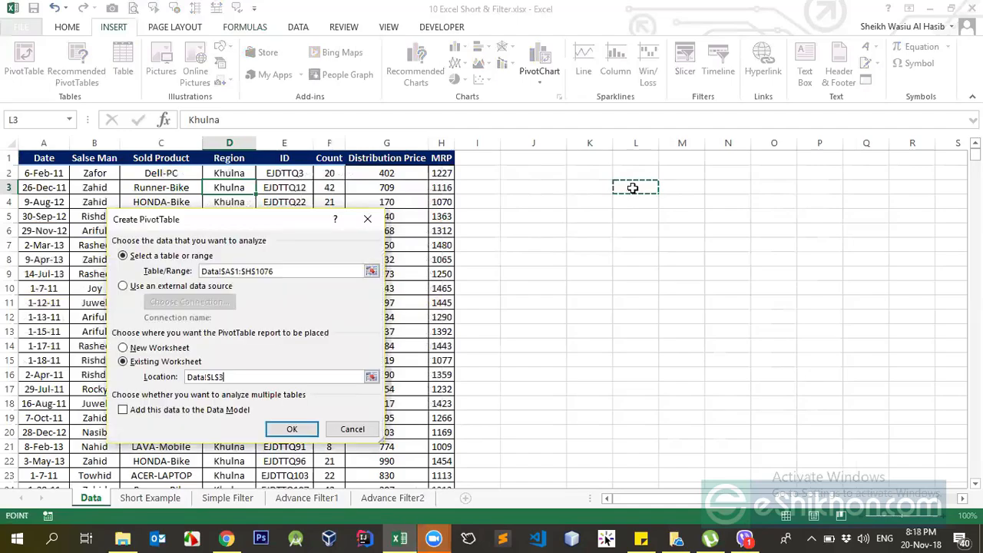
left_click(295, 430)
left_click_drag(633, 185, 726, 436)
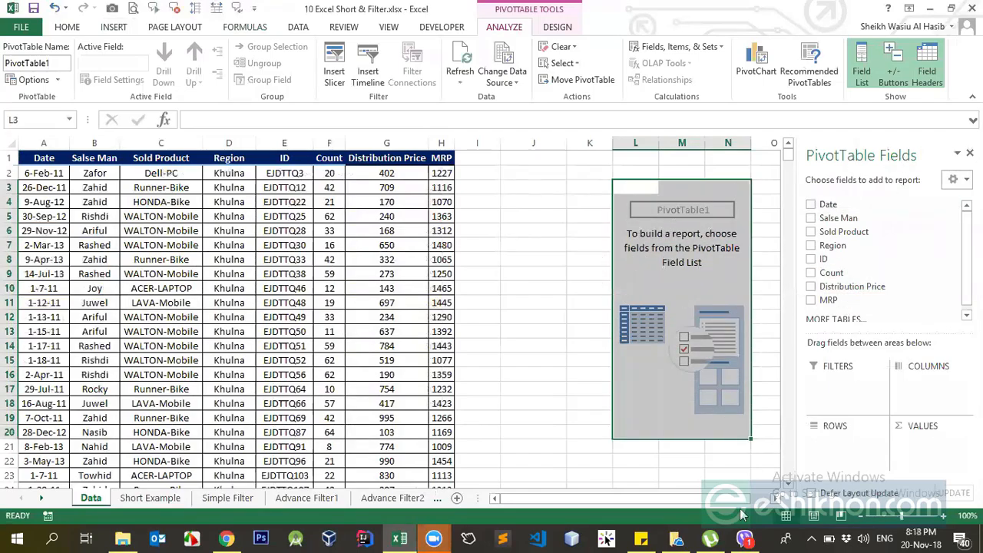
Examine the empty PivotTable report area and its field list alongside the sales table columns
left_click_drag(744, 499, 788, 501)
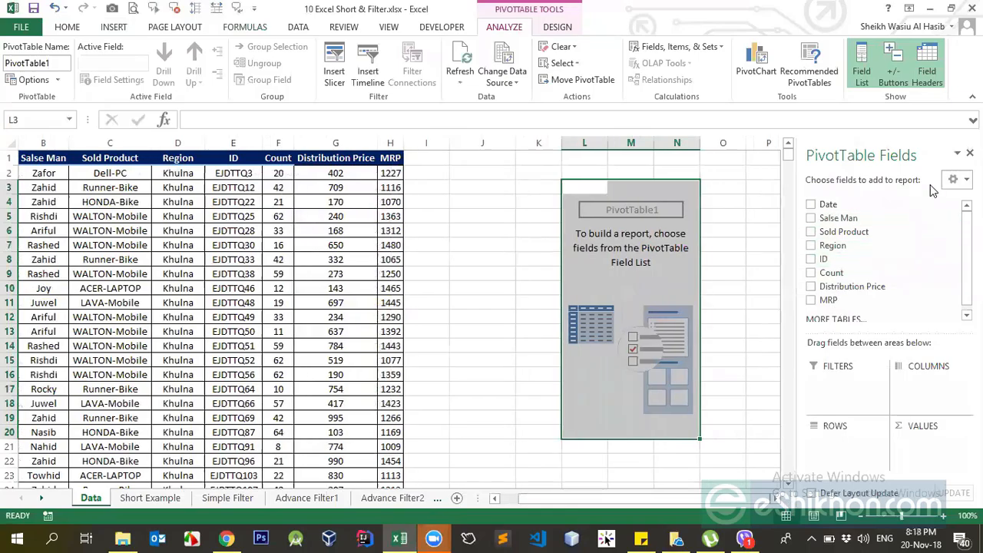
left_click(647, 313)
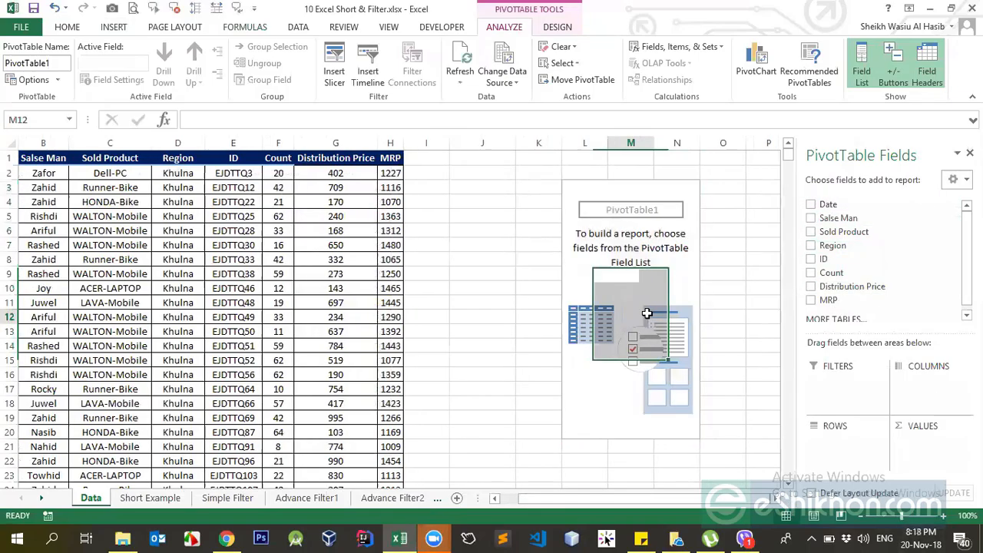
left_click(278, 201)
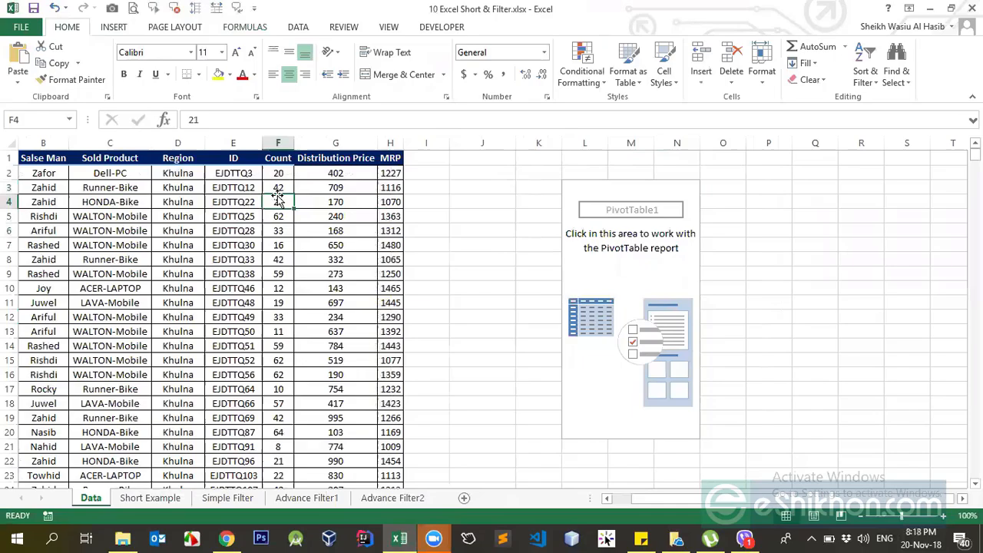
left_click(158, 218)
key("ctrl+Left")
key("ctrl+Up")
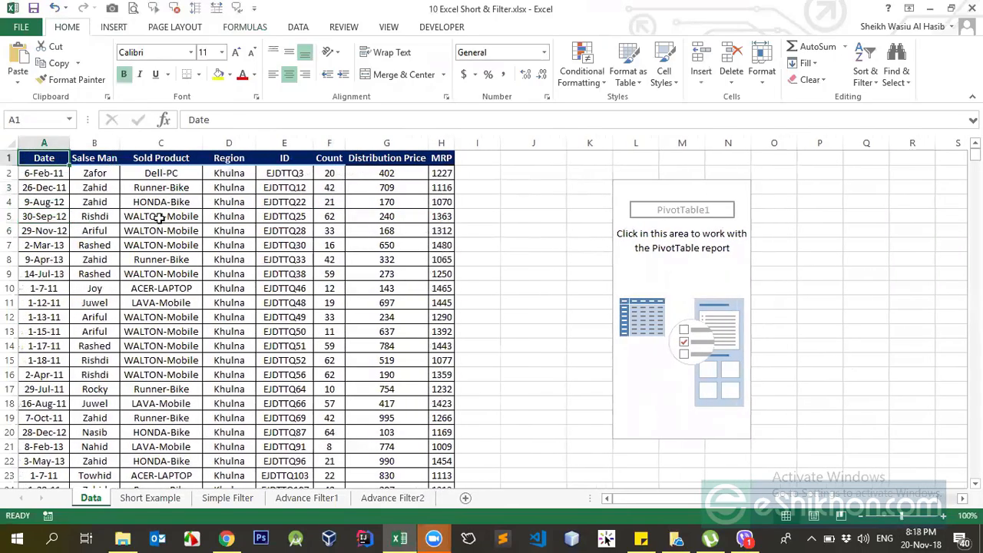
left_click(666, 275)
left_click_drag(718, 503, 770, 503)
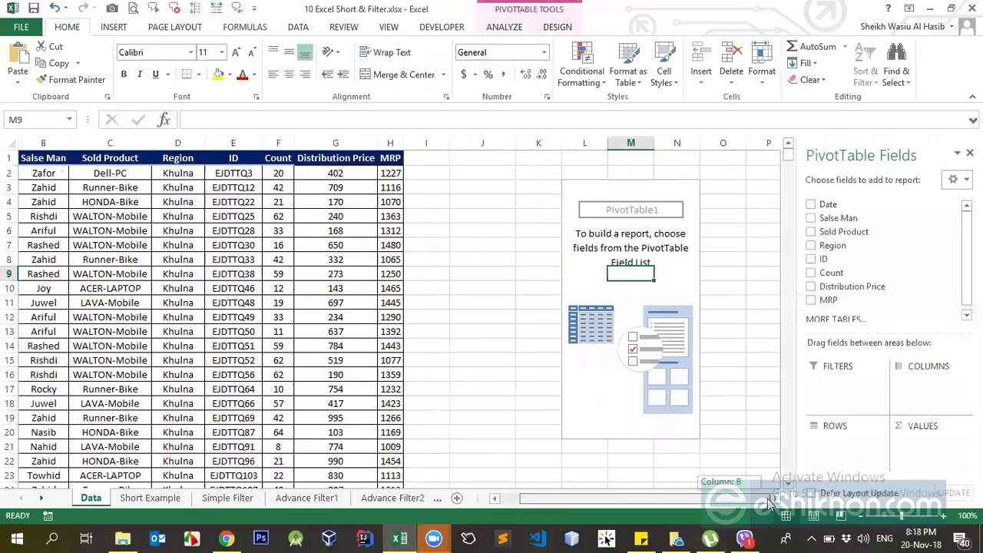
left_click(433, 539)
left_click(473, 484)
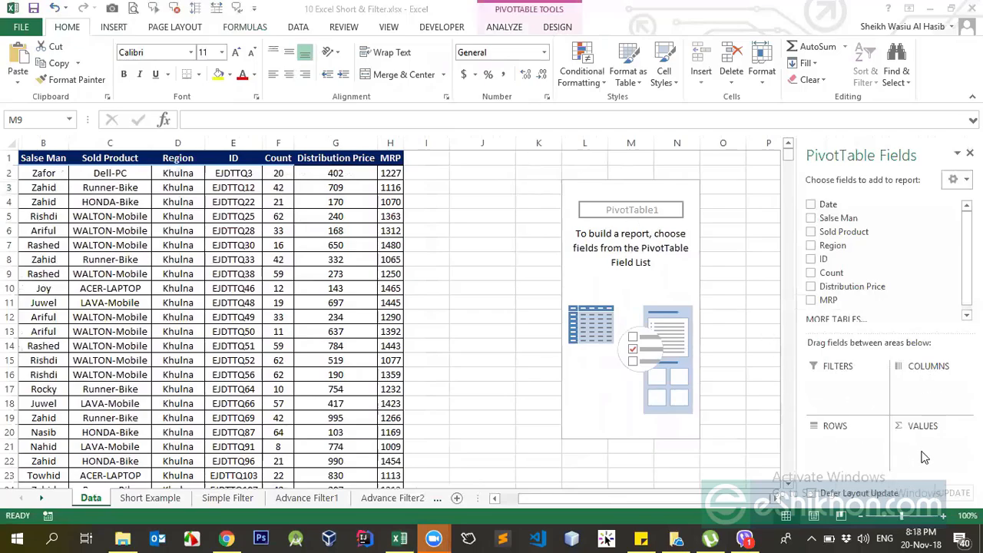
Inspect the Count and Region columns of the sales table as source fields for the empty PivotTable
left_click(278, 143)
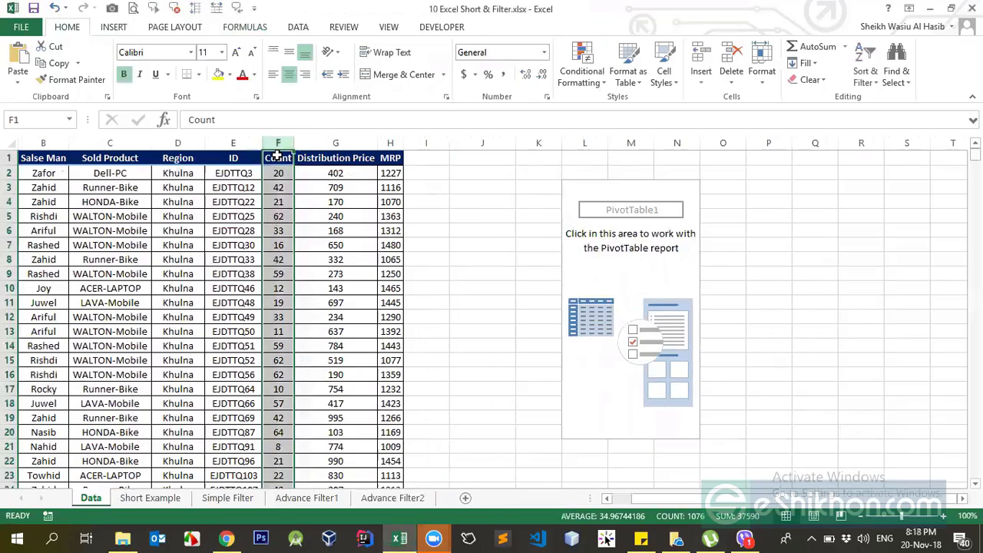
left_click(620, 313)
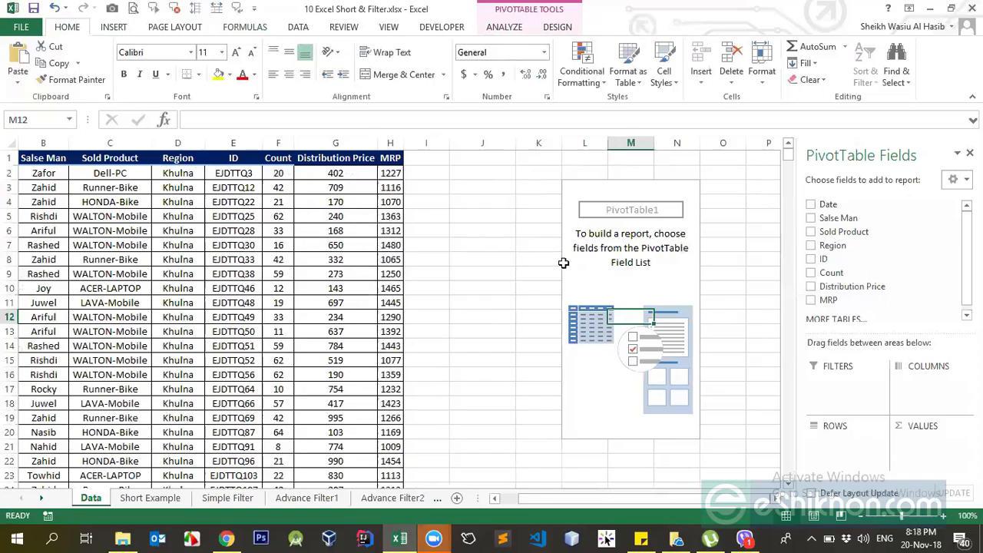
left_click(632, 294)
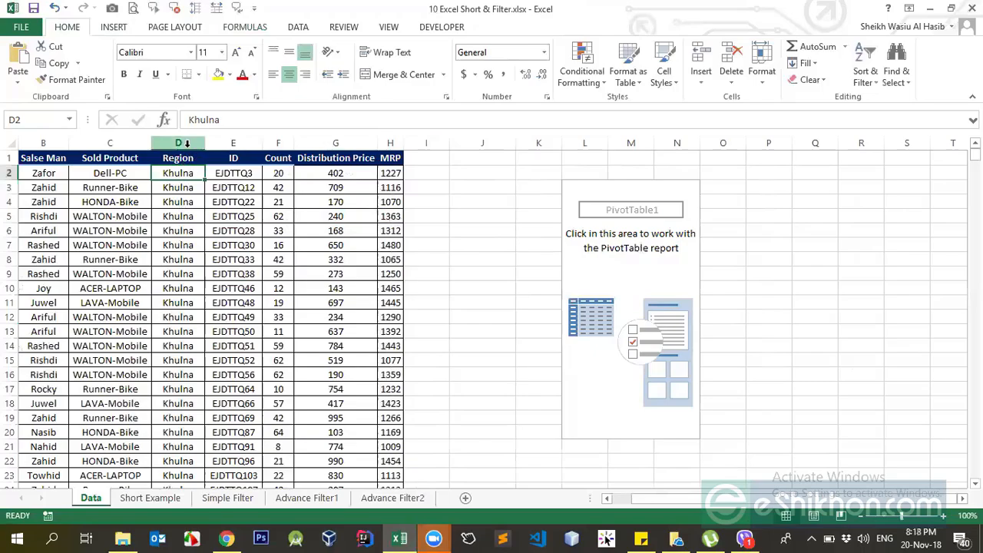
left_click(179, 143)
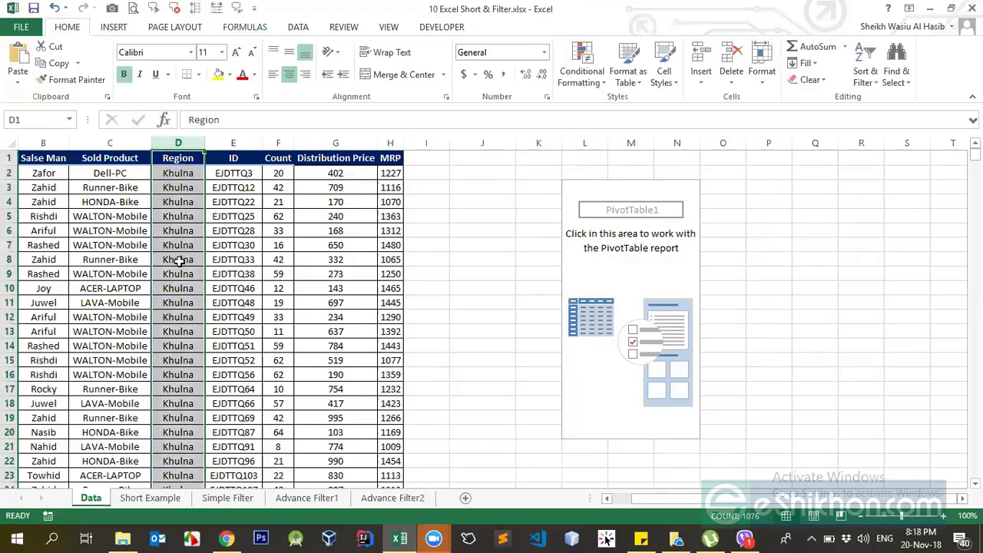
left_click(604, 276)
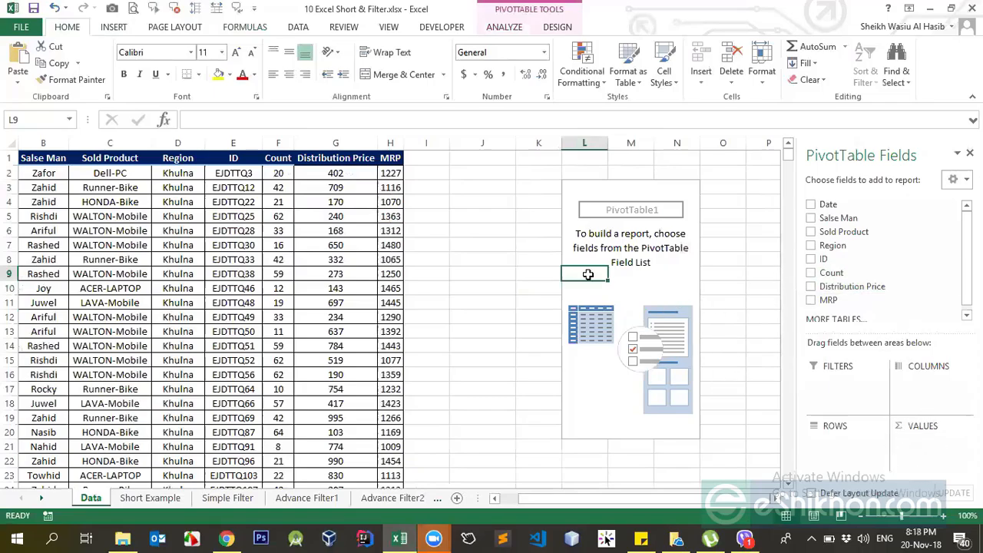
Read the first sales records across the Date, Salse Man and Sold Product columns
left_click(43, 174)
key("Left")
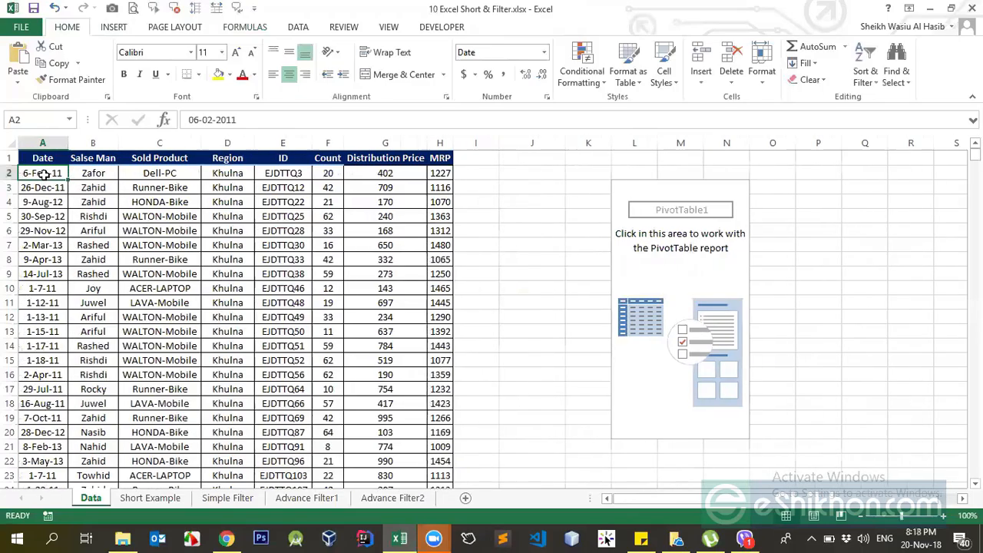
key("Right")
key("Right")
key("Left")
key("Left")
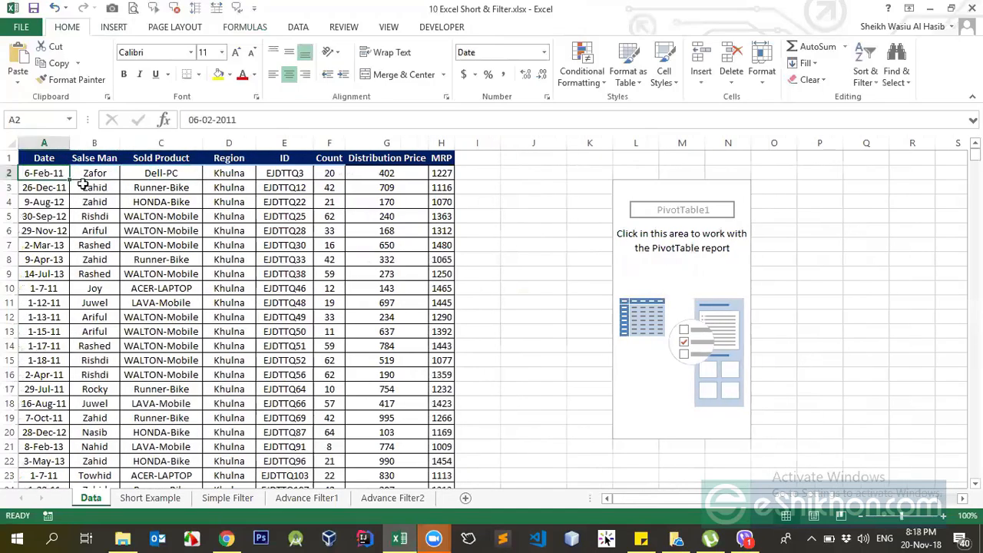
left_click(160, 177)
left_click(175, 202)
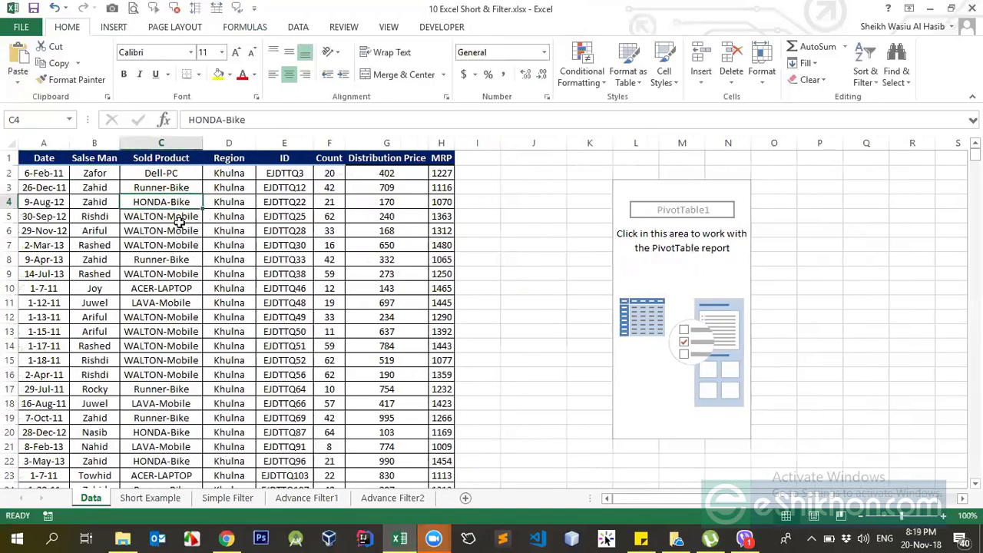
Compare the sold products in C2 and C3 with the figures in the Count column
left_click(331, 159)
left_click(330, 142)
left_click(174, 187)
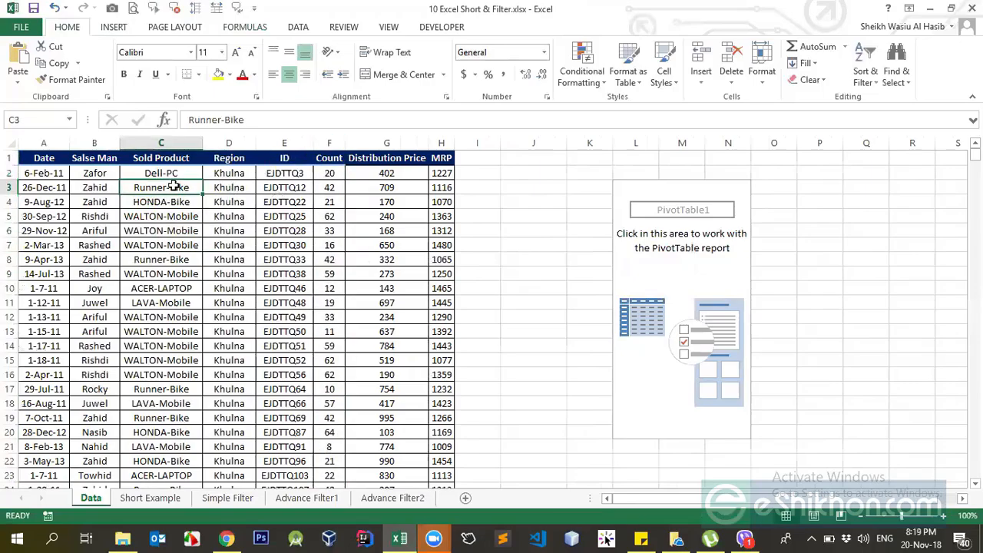
left_click(175, 171)
left_click(155, 189)
left_click(162, 173)
left_click(156, 189)
left_click(328, 143)
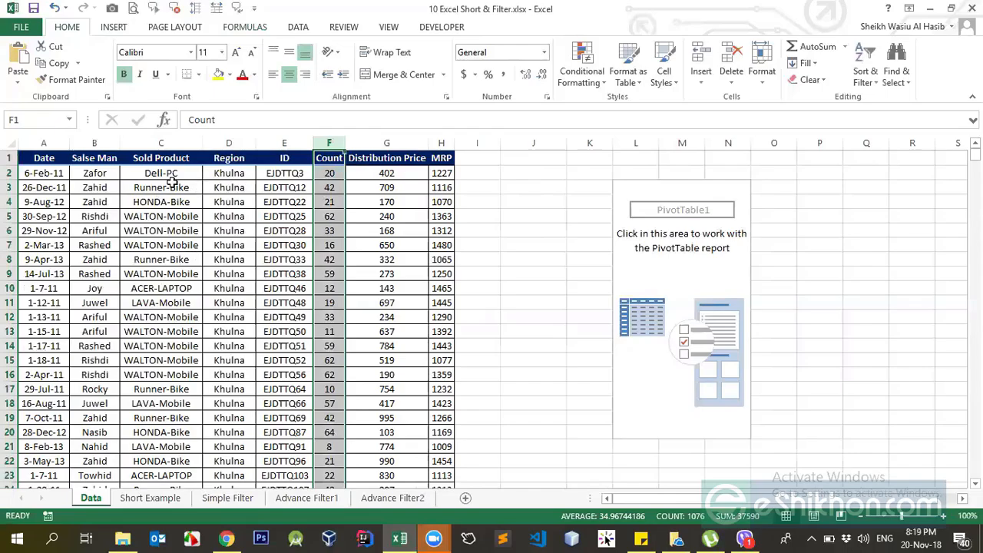
Review the sales table column by column, from Date and Salse Man through Sold Product, Region and ID to Count
left_click(107, 173)
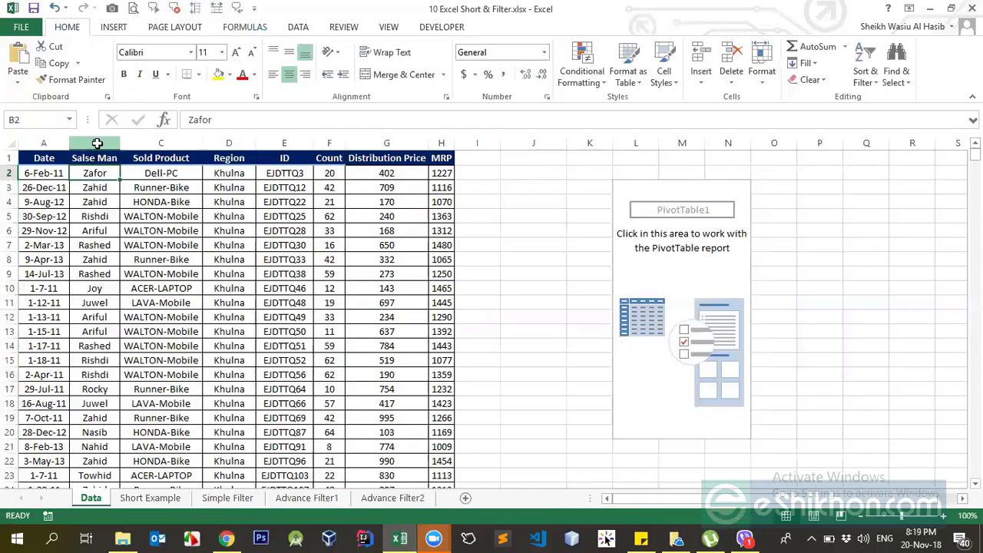
left_click(94, 143)
left_click(46, 142)
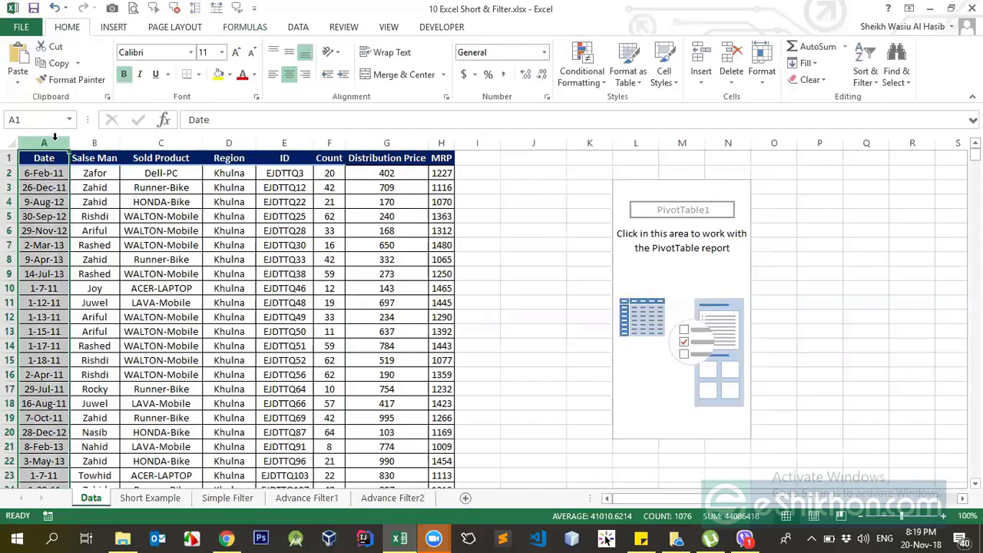
left_click(94, 143)
left_click(178, 142)
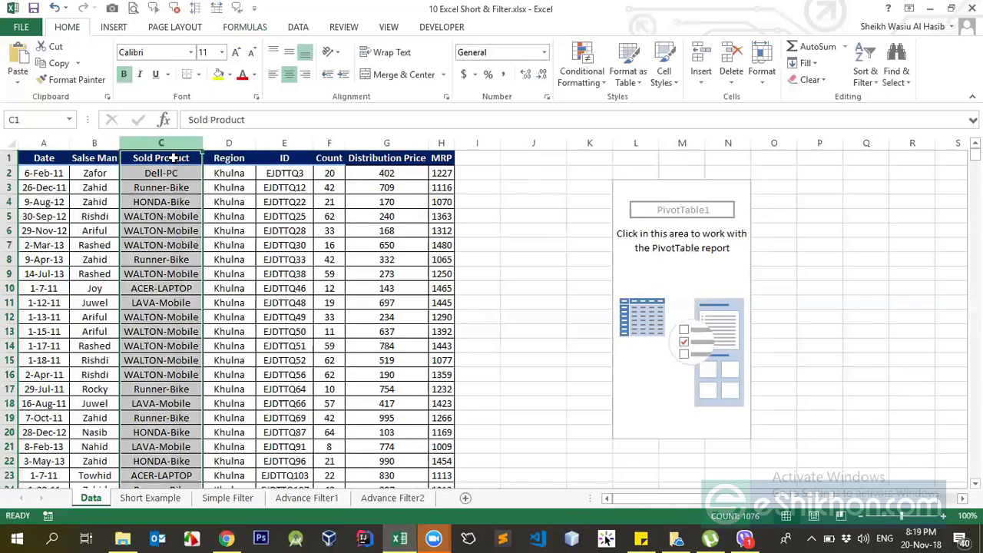
left_click(228, 141)
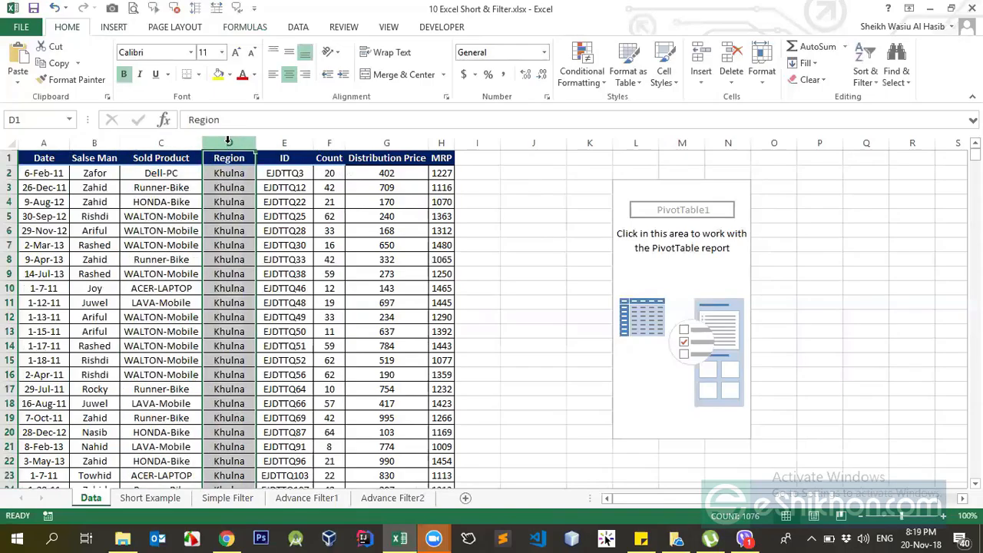
left_click(283, 140)
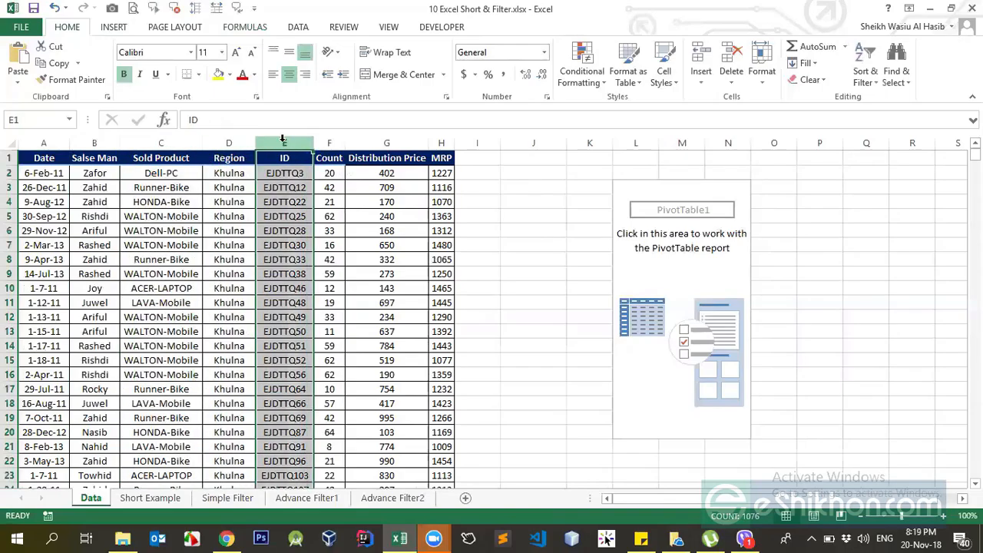
left_click(331, 141)
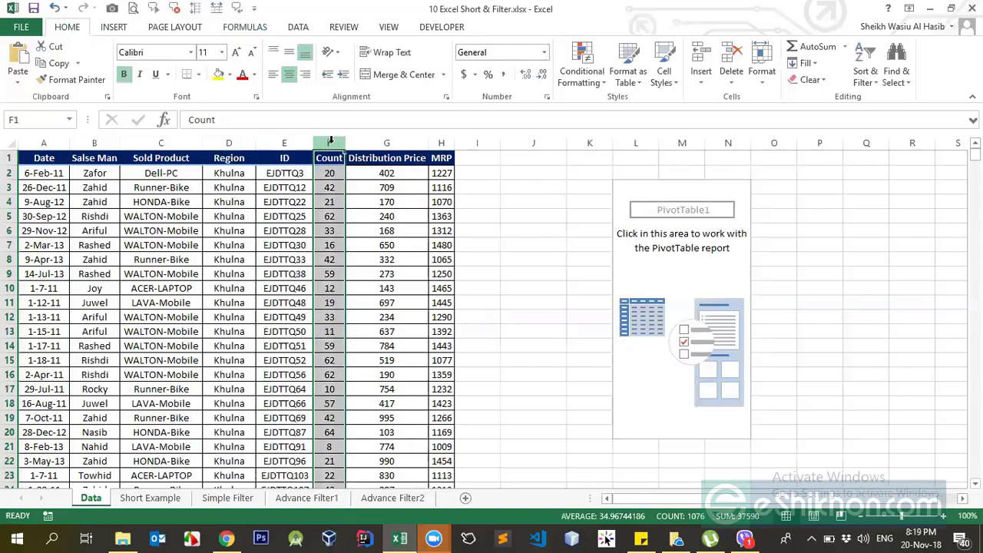
Review the ID, Region, Count and Distribution Price columns again, plus the salesman entries and the sold products in C2:C10
left_click(285, 141)
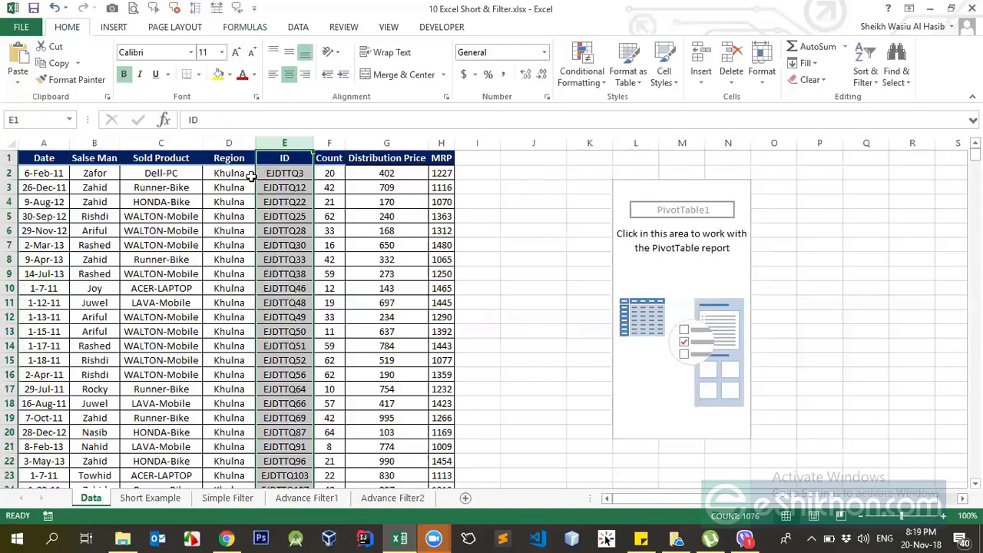
left_click(229, 143)
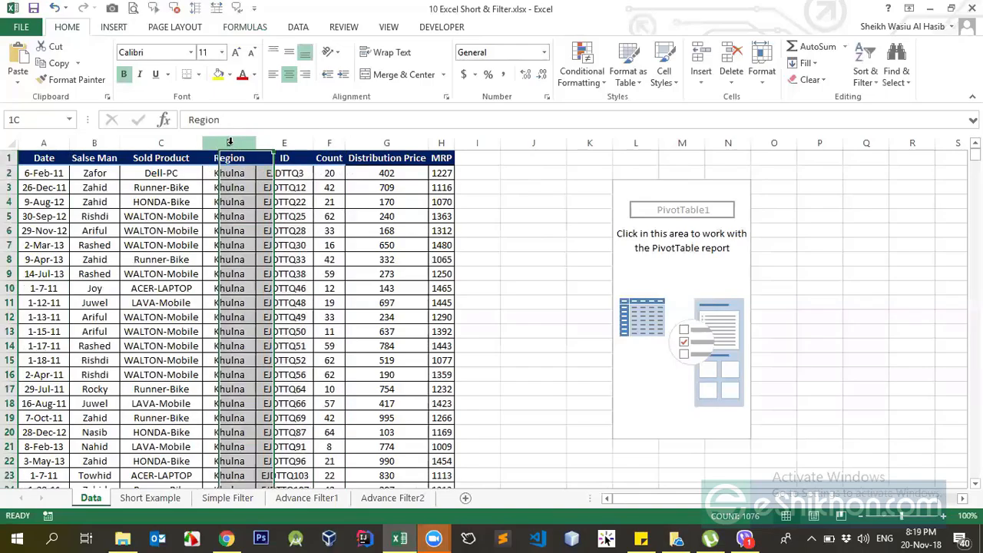
left_click(329, 145)
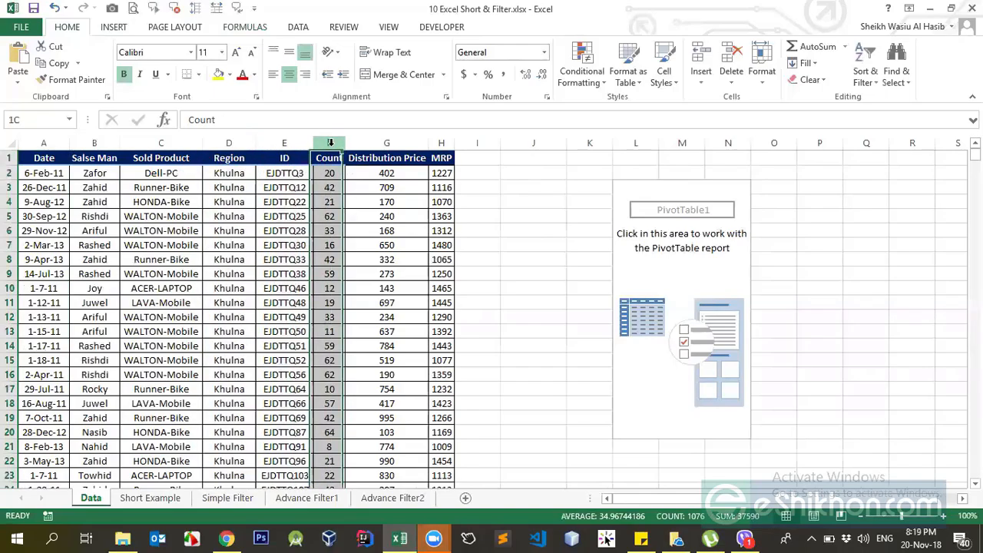
left_click(380, 170)
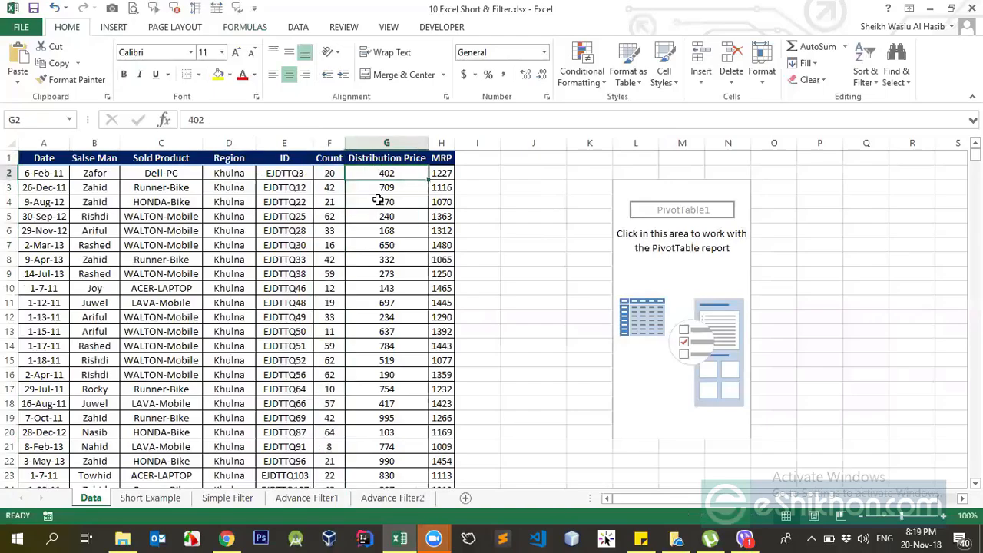
left_click(115, 201)
left_click(91, 176)
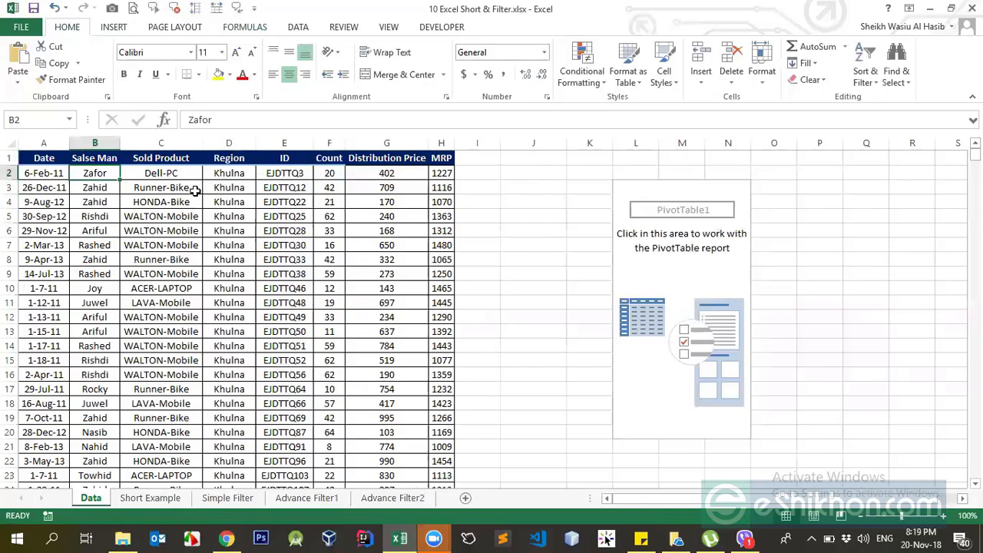
left_click_drag(157, 173, 152, 288)
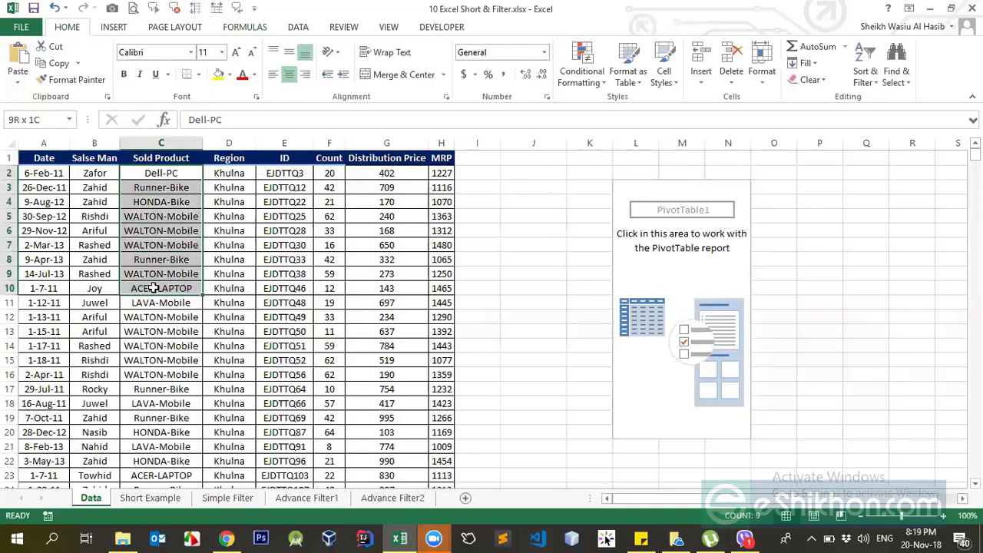
Add the Salse Man field to the PivotTable's rows and compare the row labels with the source column
left_click(651, 244)
left_click_drag(837, 218, 845, 450)
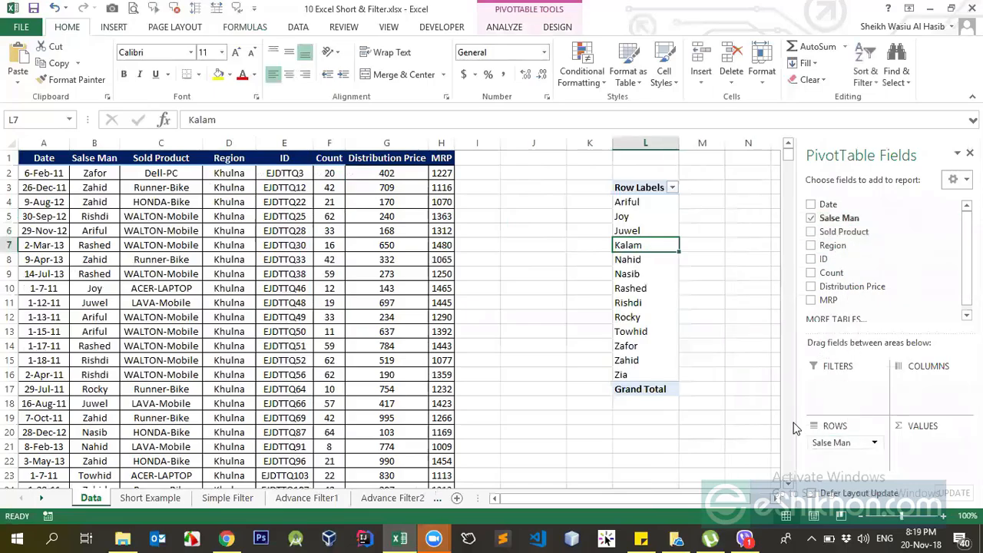
left_click_drag(651, 204, 652, 377)
left_click(98, 143)
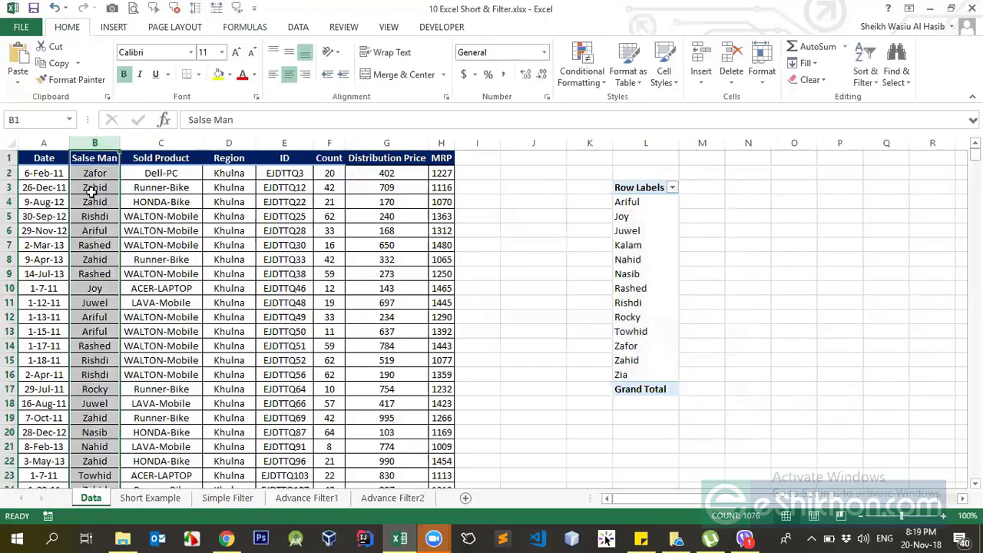
left_click(628, 216)
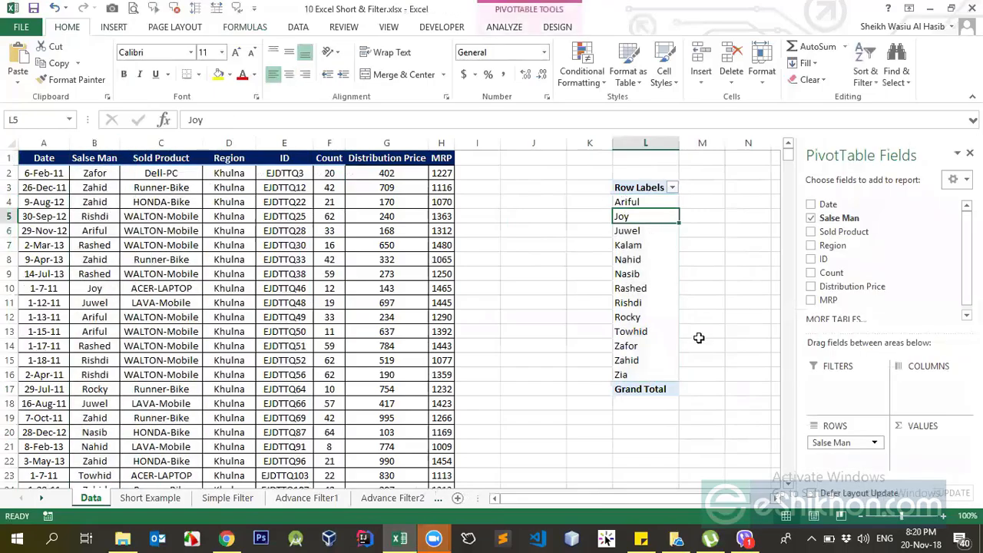
Move the Salse Man field from the PivotTable's rows to its columns and look through the column labels
left_click_drag(820, 443, 922, 384)
scroll(594, 501, "right", 5)
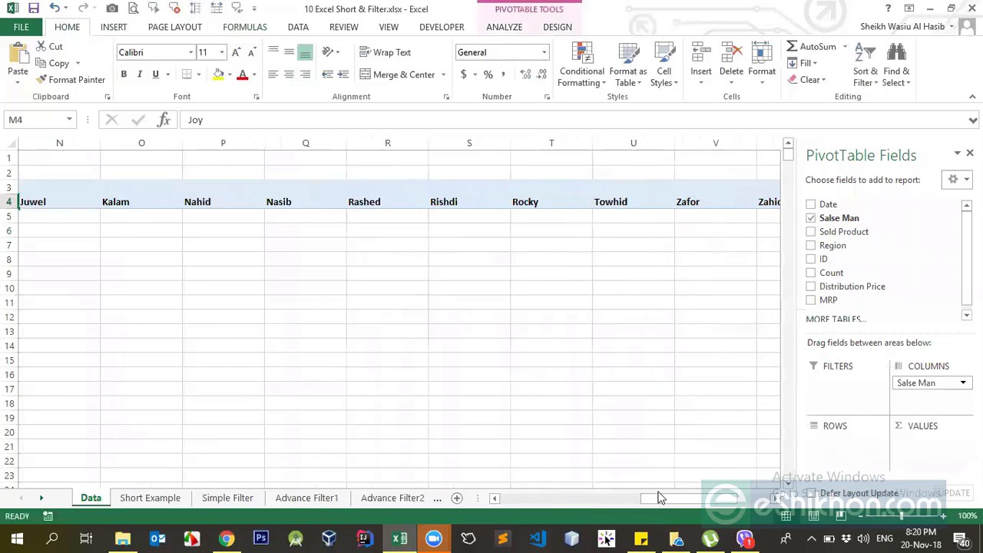
left_click_drag(659, 498, 591, 497)
left_click(367, 143)
left_click(447, 142)
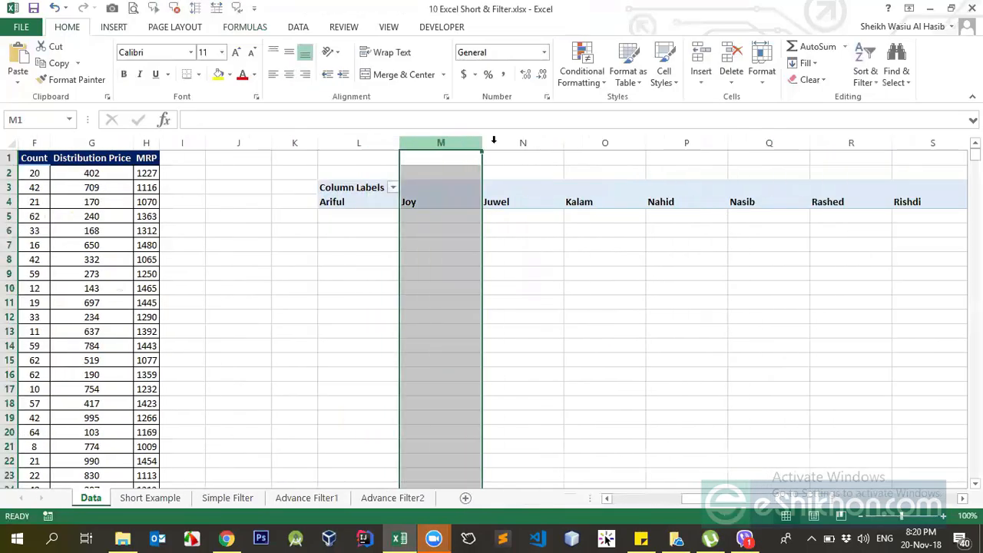
left_click(530, 141)
left_click(609, 141)
Remove the Salse Man field from the PivotTable's columns
left_click(83, 202)
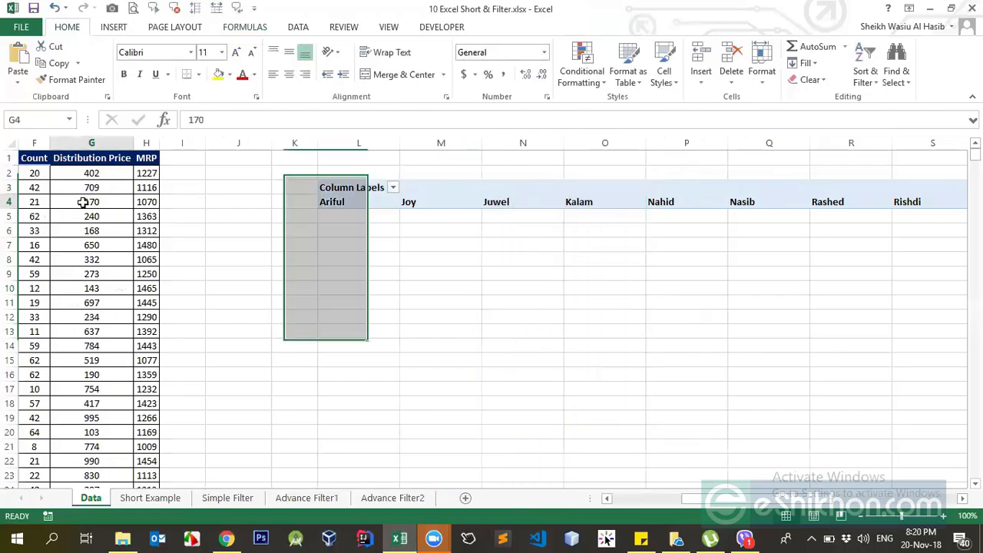
left_click(408, 202)
left_click_drag(910, 382, 852, 282)
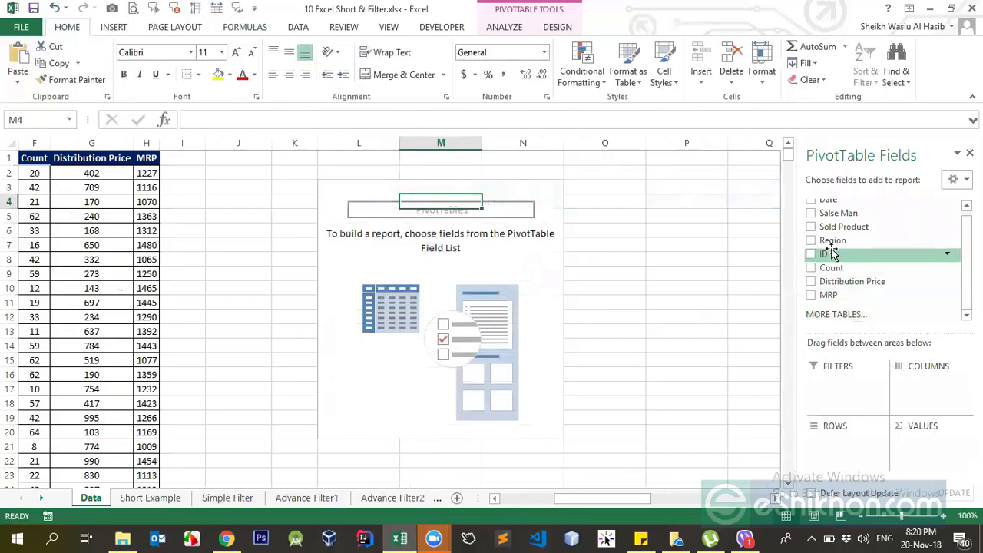
Add the Salse Man field to the PivotTable's rows and look at the Sold Product column in the source table
left_click_drag(966, 242, 966, 228)
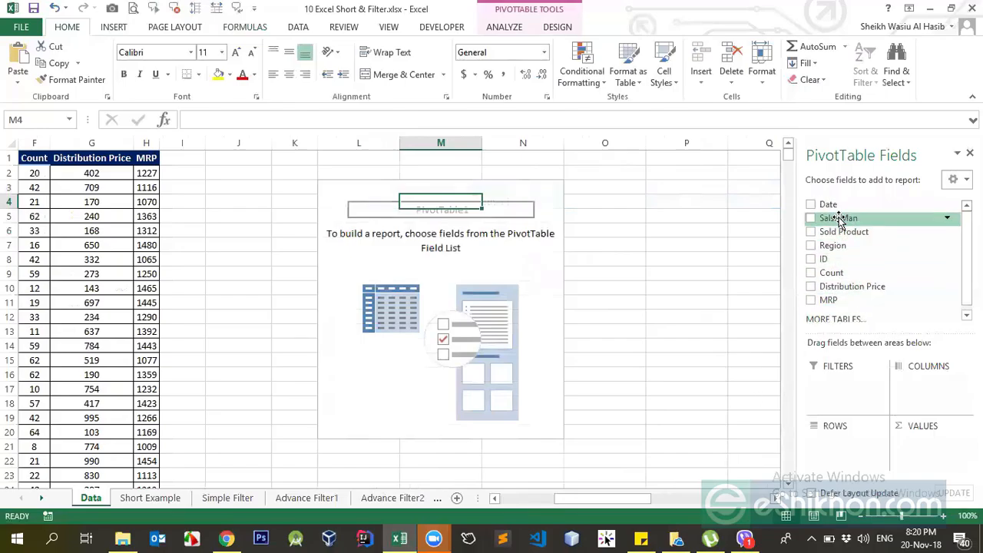
left_click_drag(838, 218, 836, 450)
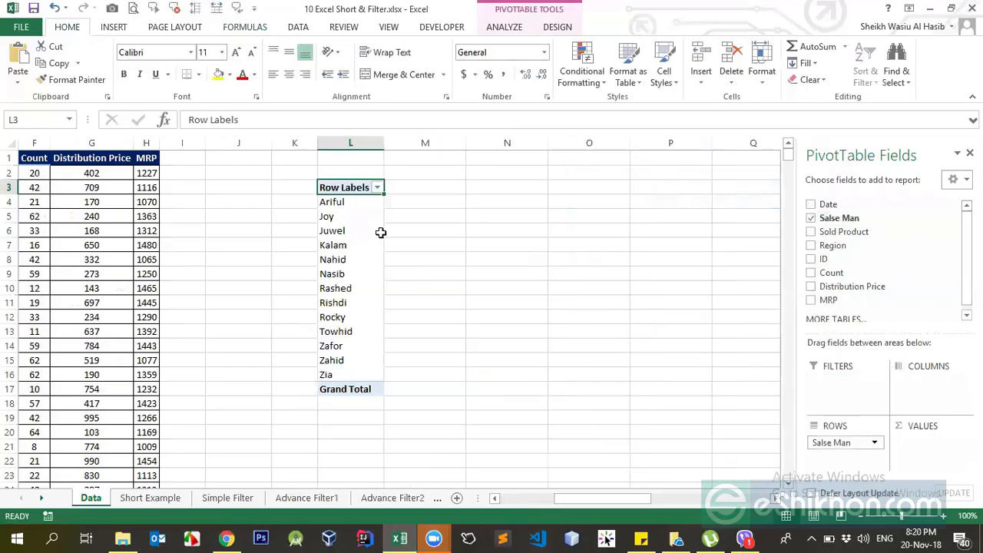
left_click_drag(638, 499, 413, 538)
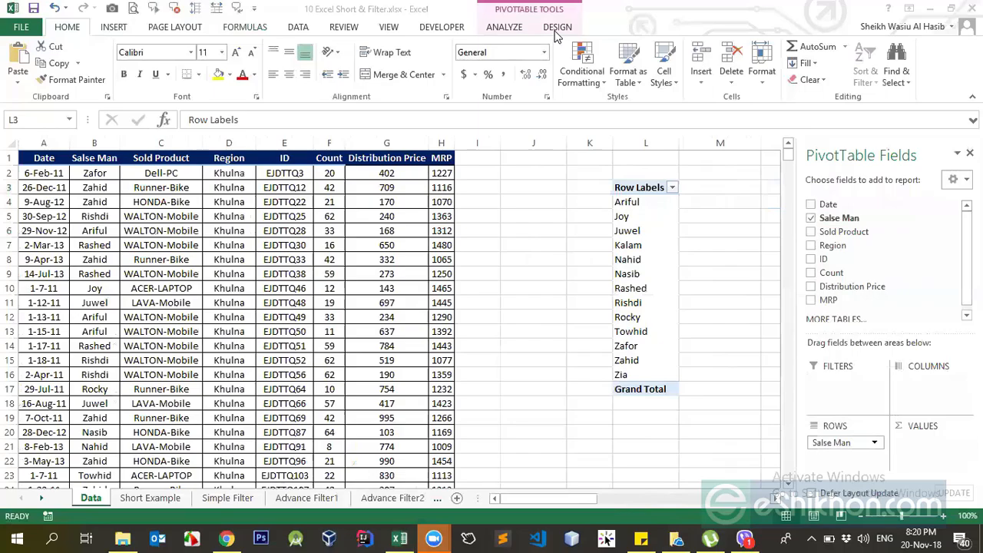
left_click(520, 330)
left_click(154, 217)
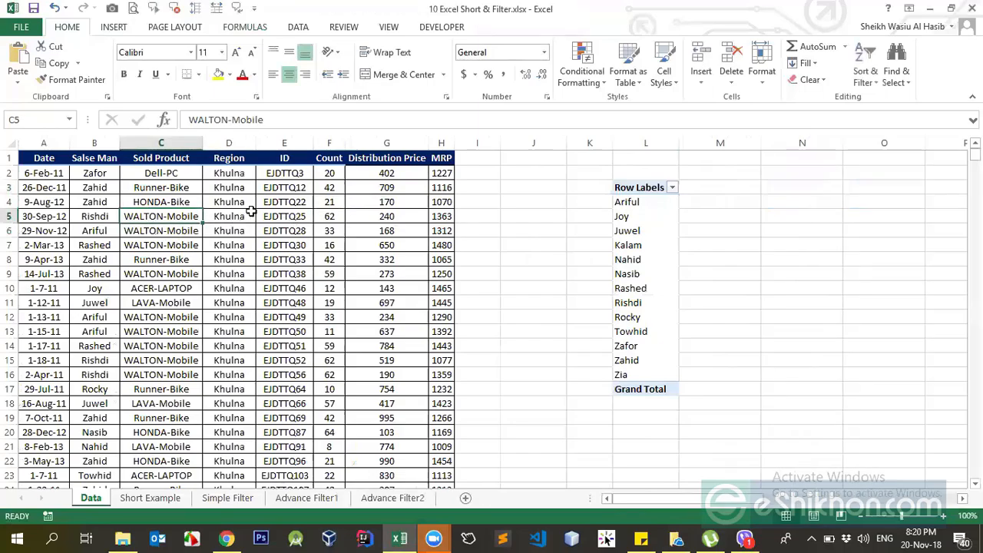
Add the Sold Product field to the PivotTable's columns and look over its row and column labels
left_click_drag(700, 190, 891, 187)
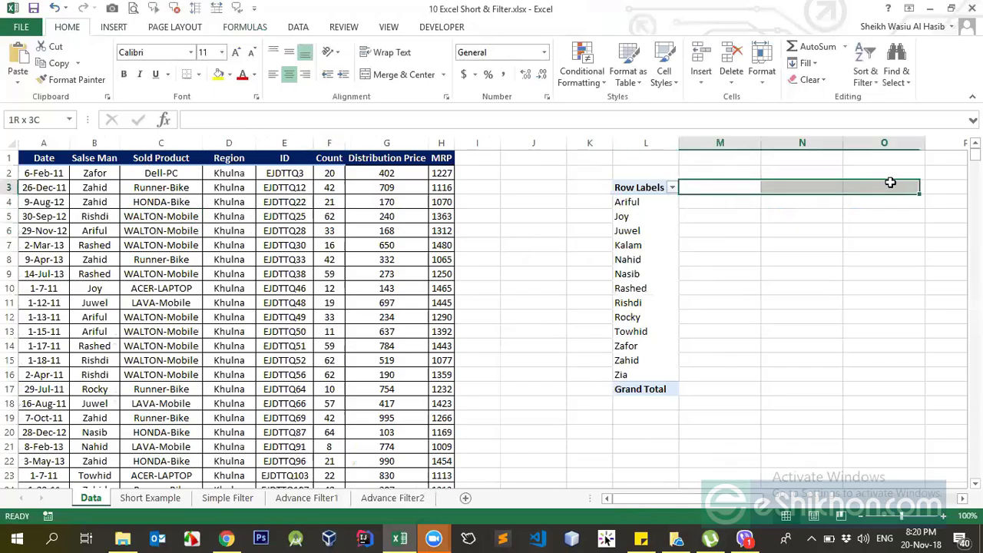
left_click(659, 230)
left_click_drag(852, 228, 917, 396)
left_click_drag(607, 497, 688, 485)
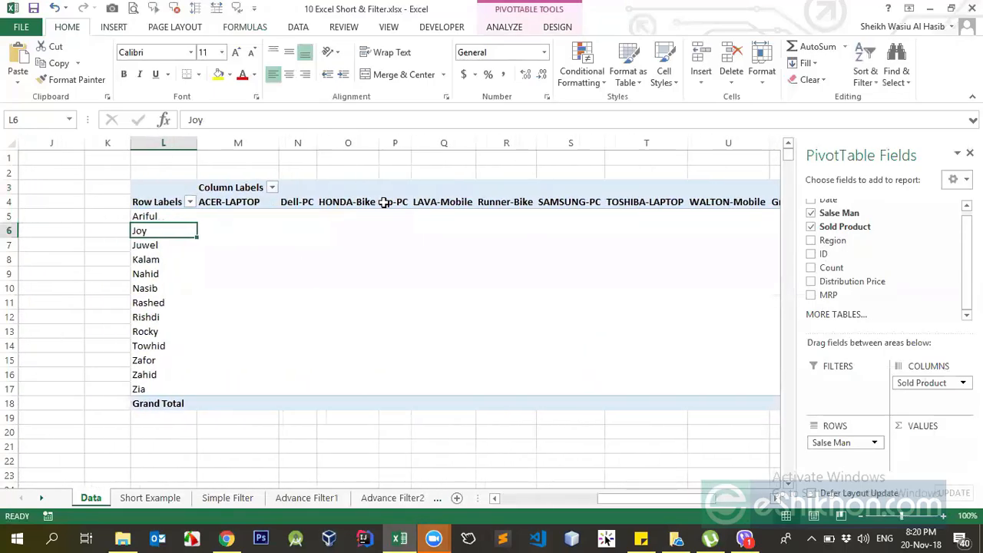
left_click_drag(165, 218, 165, 389)
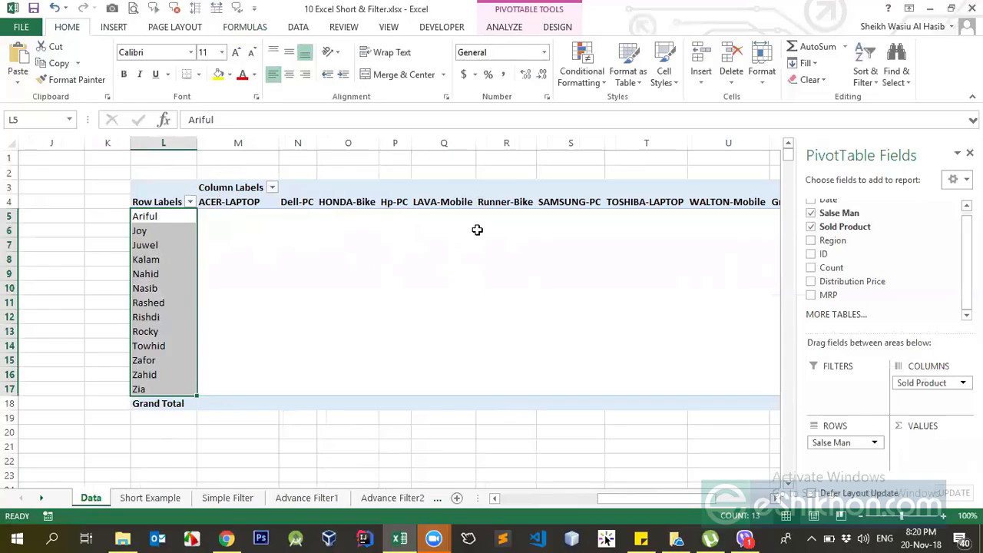
Check the source table's Count column and add the Count field to the PivotTable's values
left_click_drag(639, 502, 574, 501)
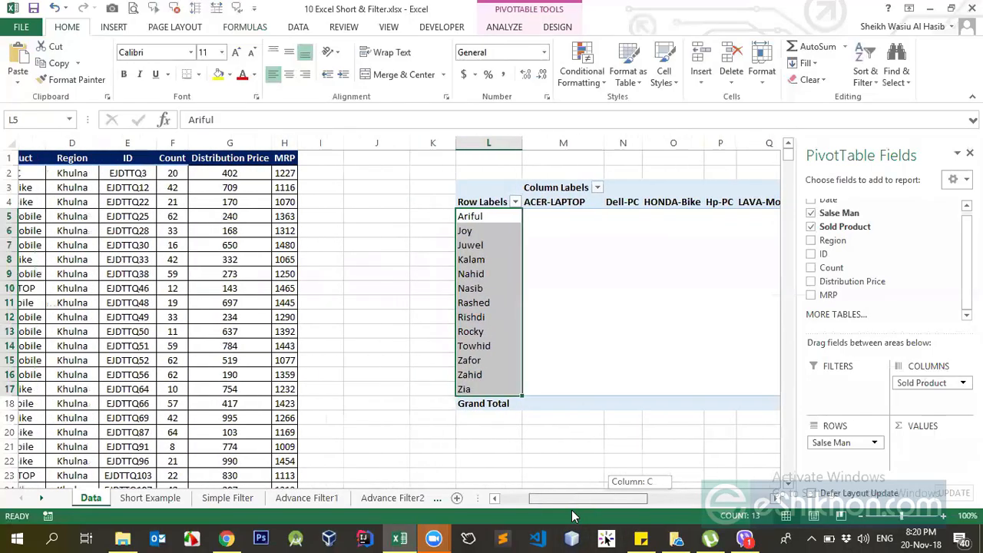
left_click(440, 257)
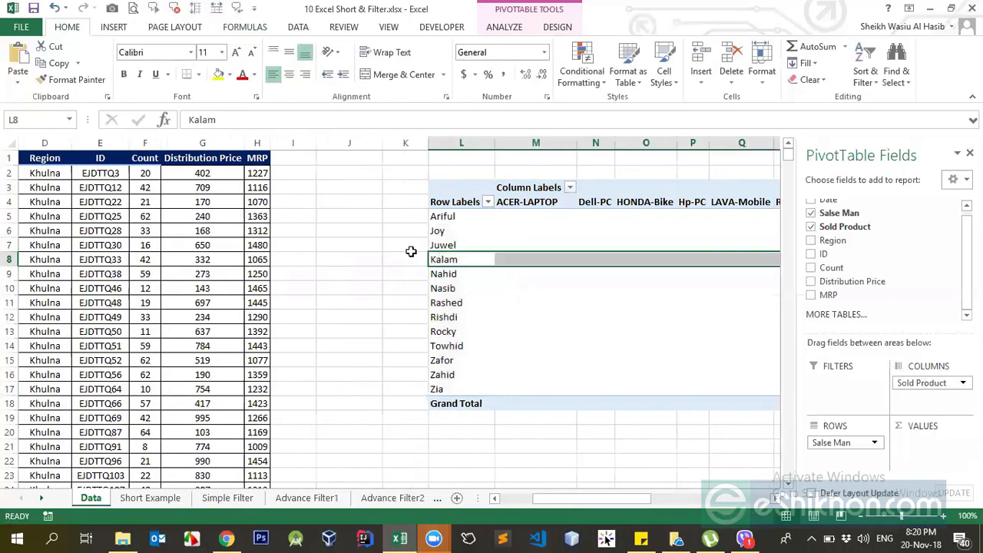
left_click(143, 142)
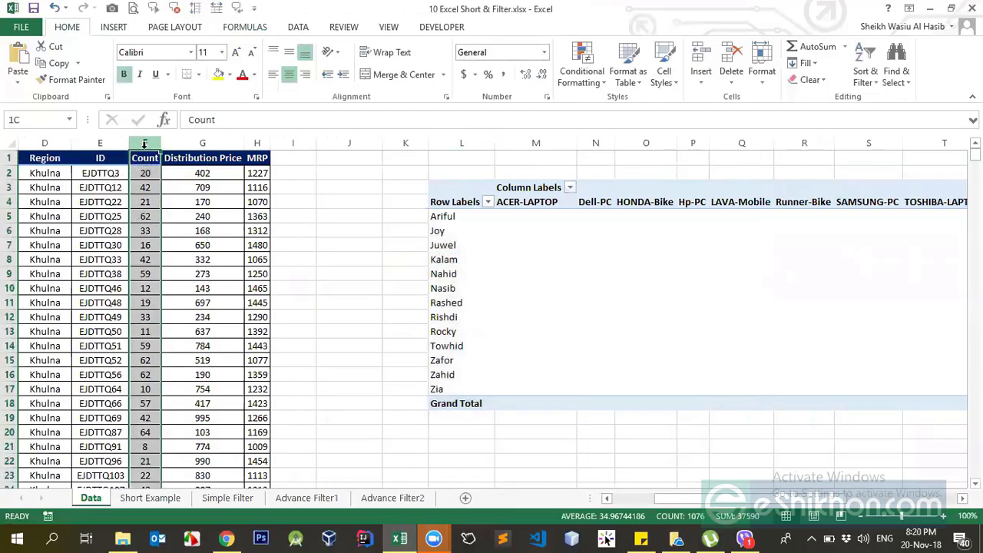
left_click(466, 219)
left_click(595, 273)
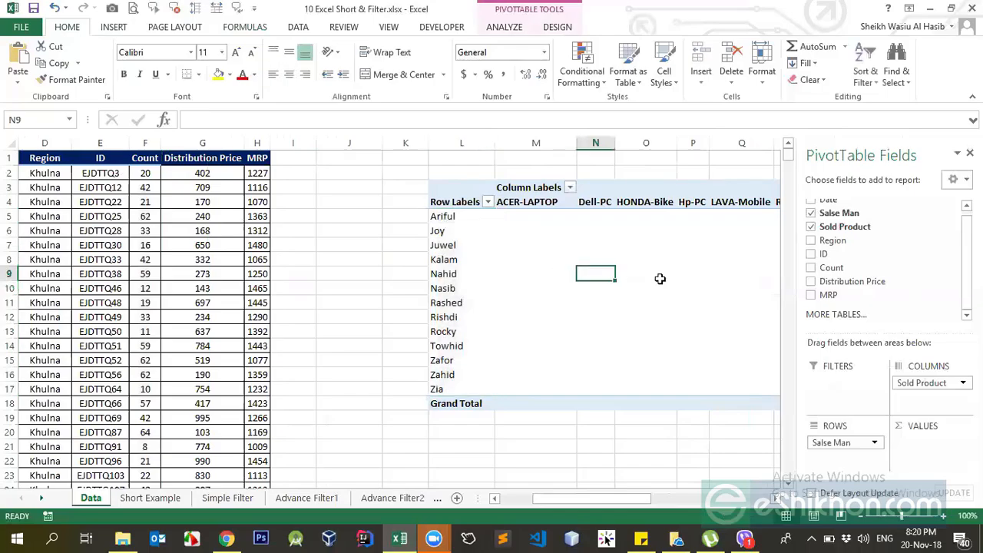
left_click_drag(831, 268, 926, 452)
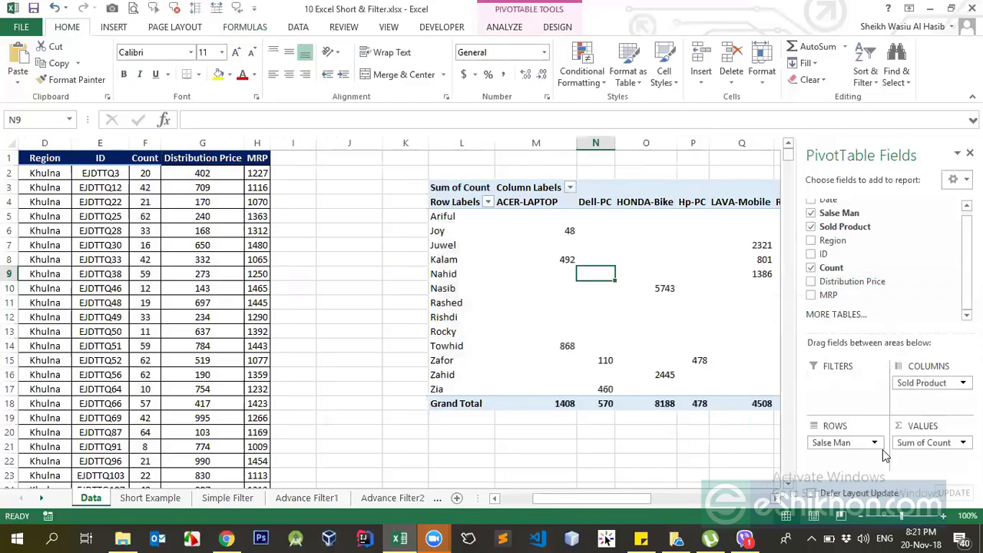
Examine the Count, ID and Region source columns alongside the PivotTable's Sum of Count values
left_click(146, 144)
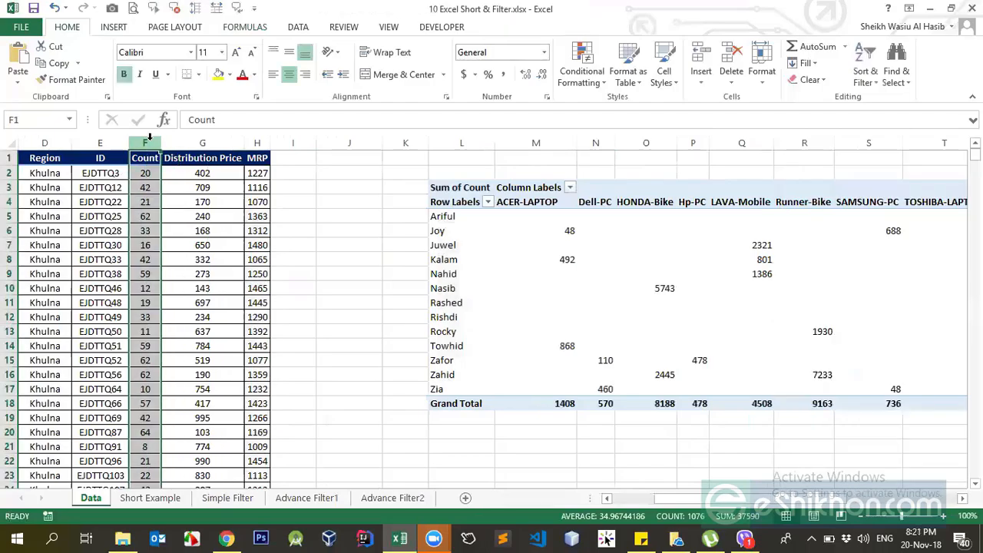
left_click(716, 316)
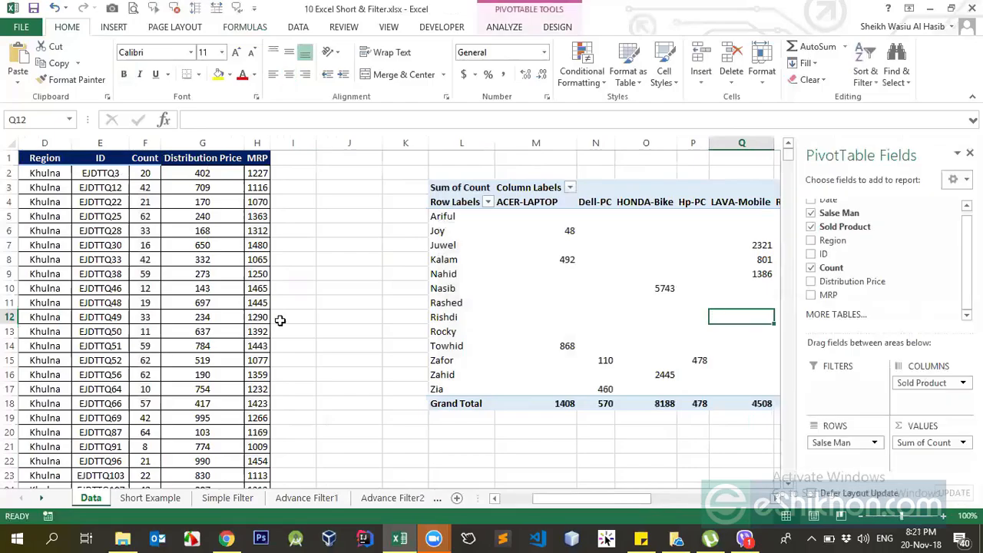
left_click(100, 142)
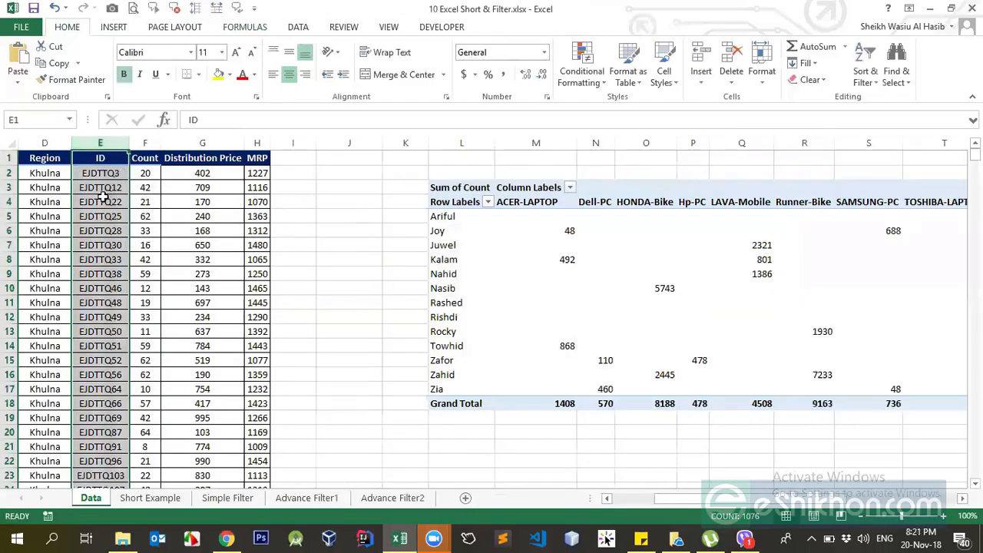
left_click(65, 142)
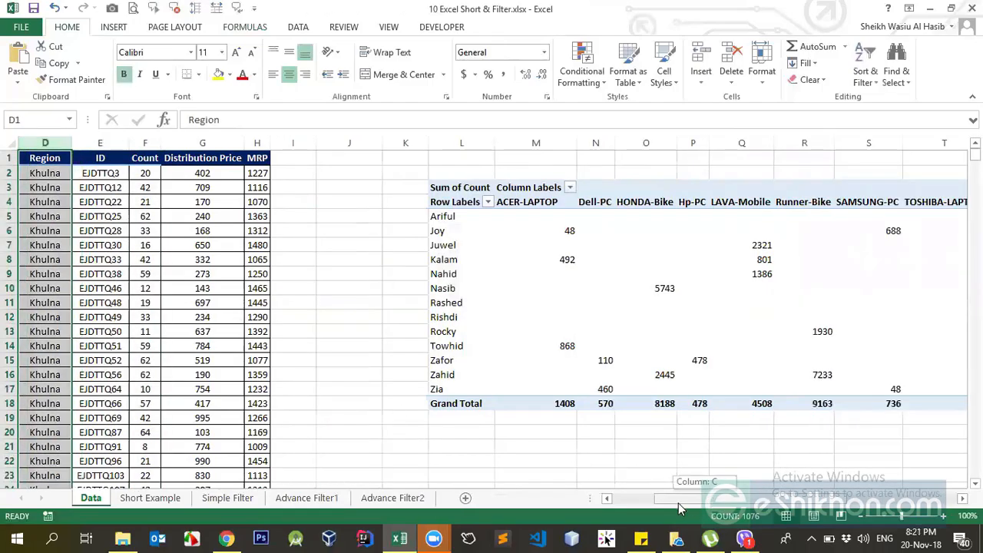
left_click_drag(678, 503, 639, 502)
left_click(830, 346)
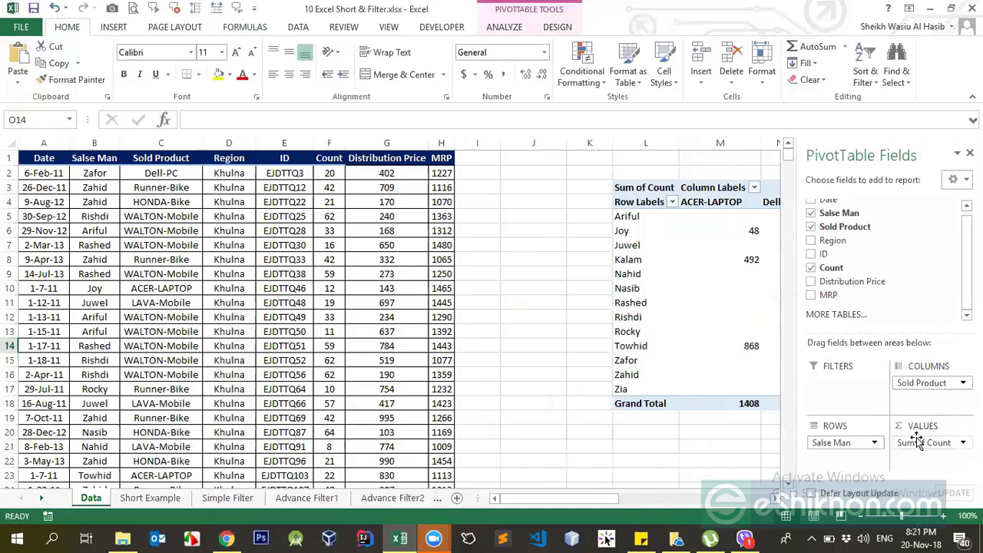
left_click_drag(615, 499, 643, 497)
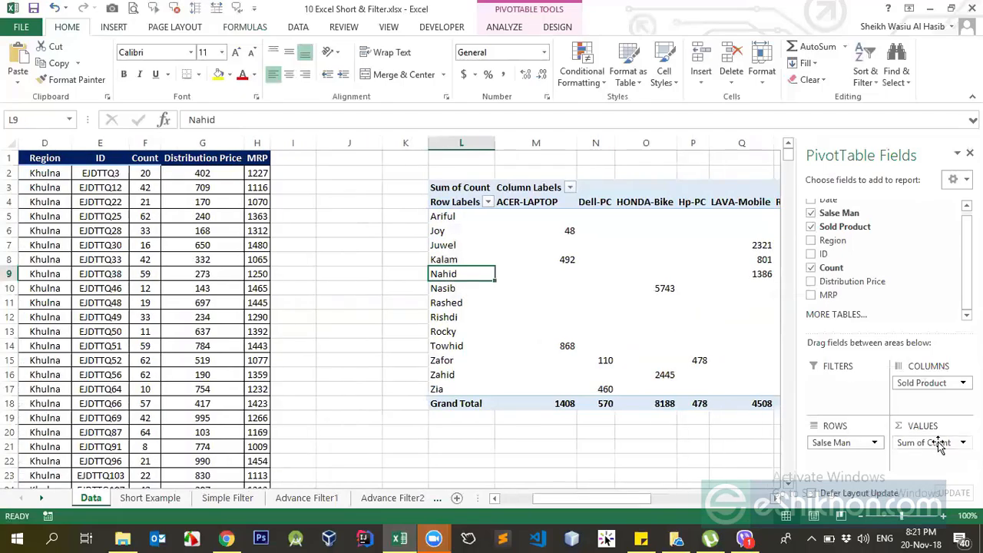
mouse_move(617, 500)
left_mouse_down()
mouse_move(681, 503)
mouse_move(617, 498)
left_mouse_up()
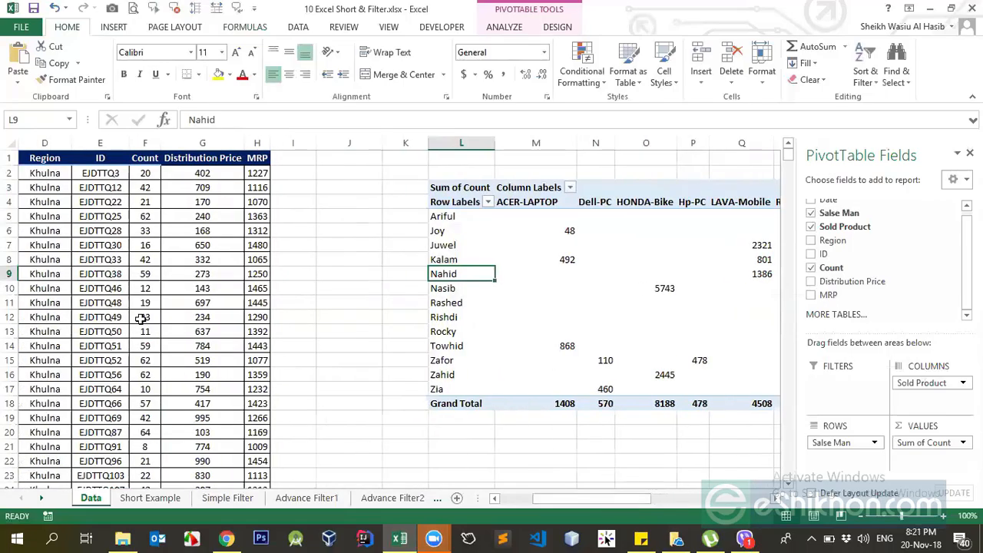
left_click(100, 156)
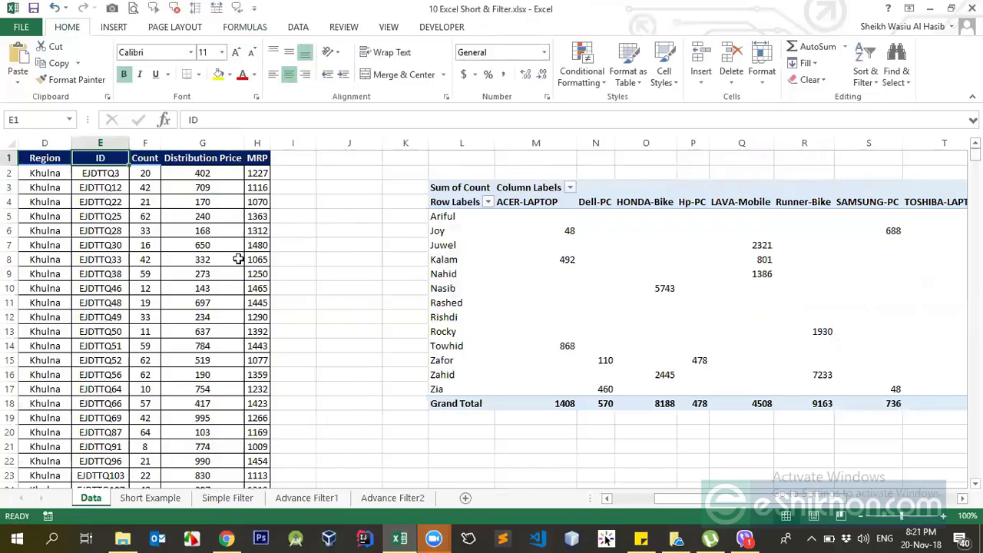
left_click(94, 227)
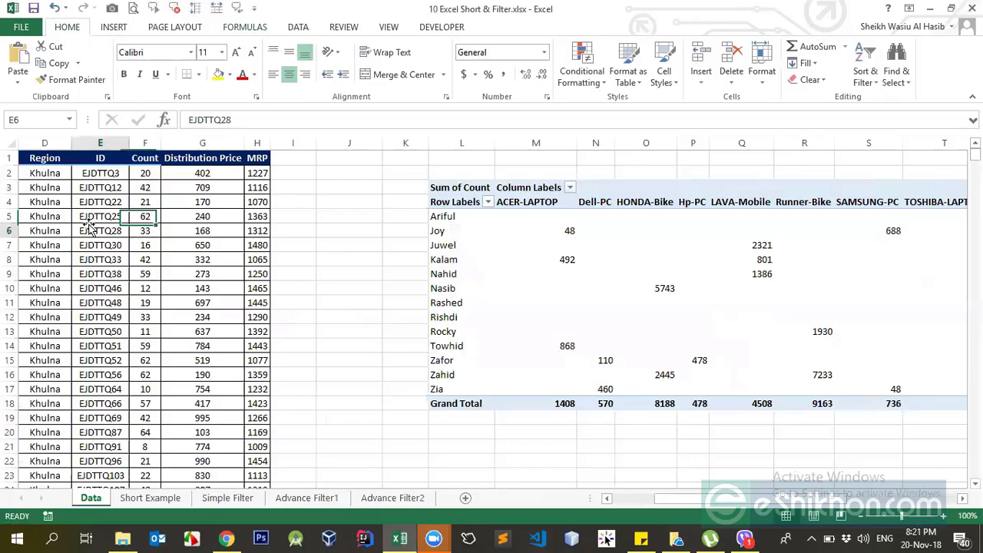
left_click(500, 260)
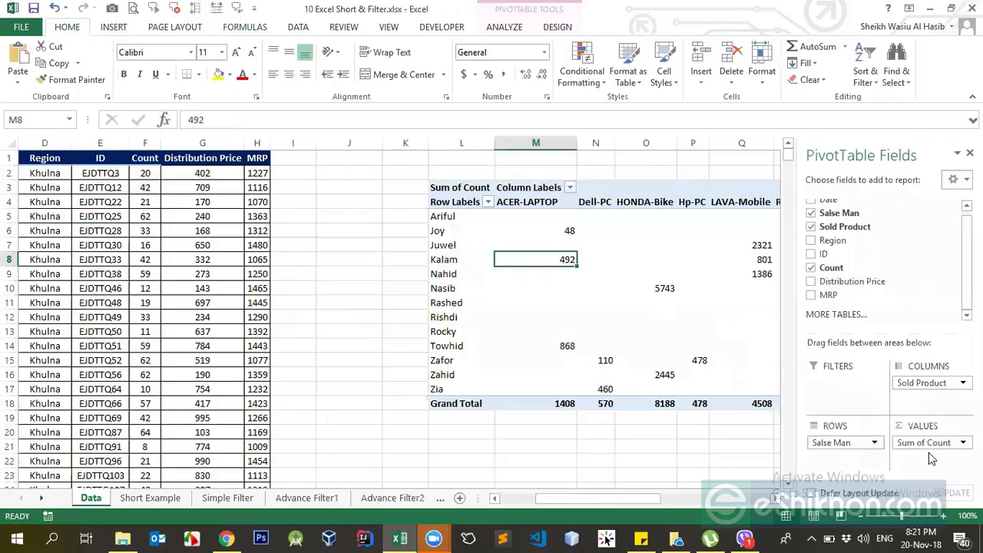
Take the Count field out of the PivotTable, add it back to the values, and remove it again
left_click(962, 443)
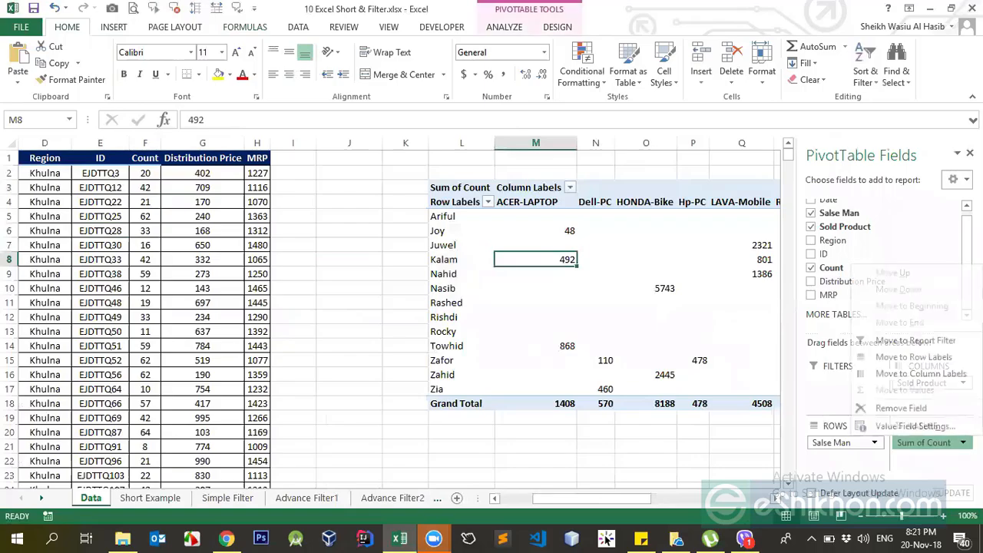
left_click(898, 408)
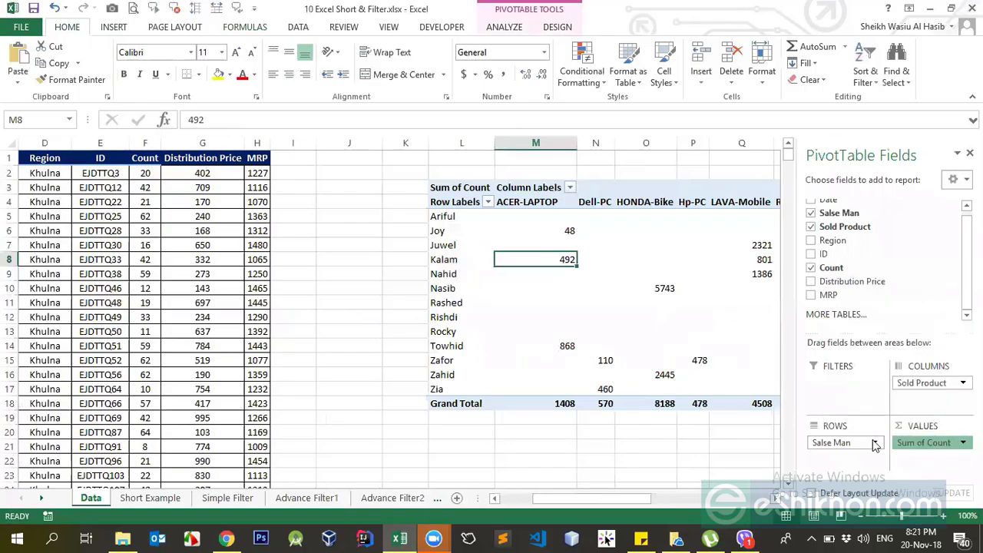
left_click(820, 268)
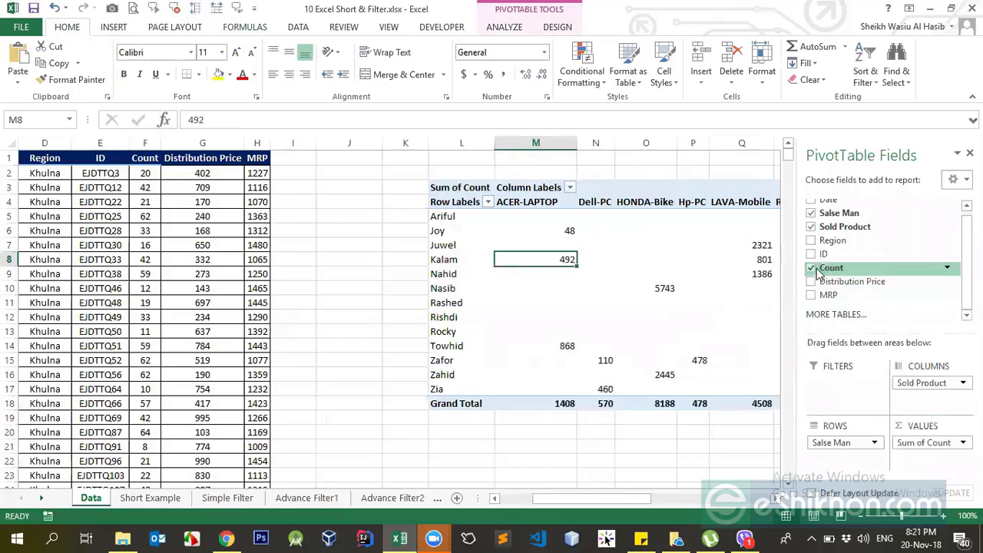
left_click(811, 268)
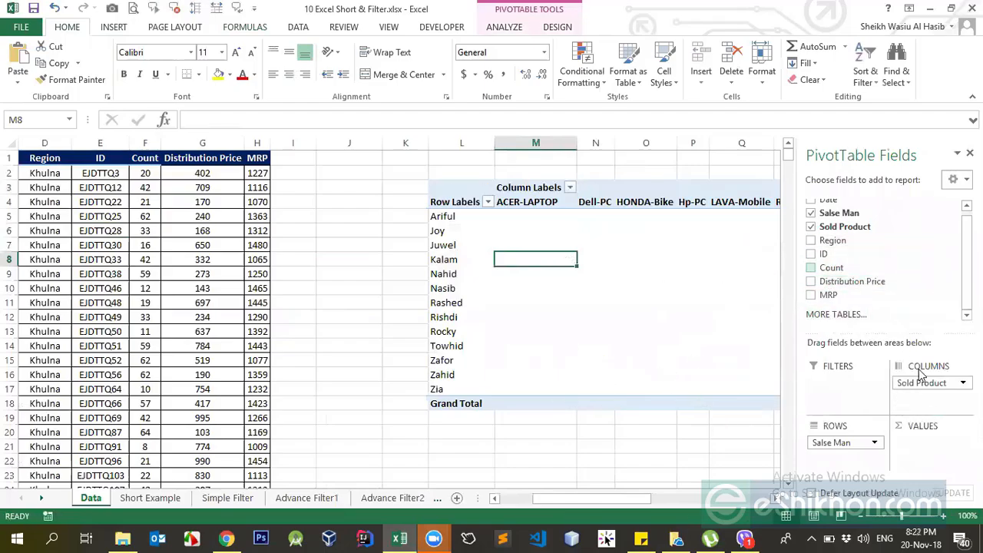
left_click(811, 268)
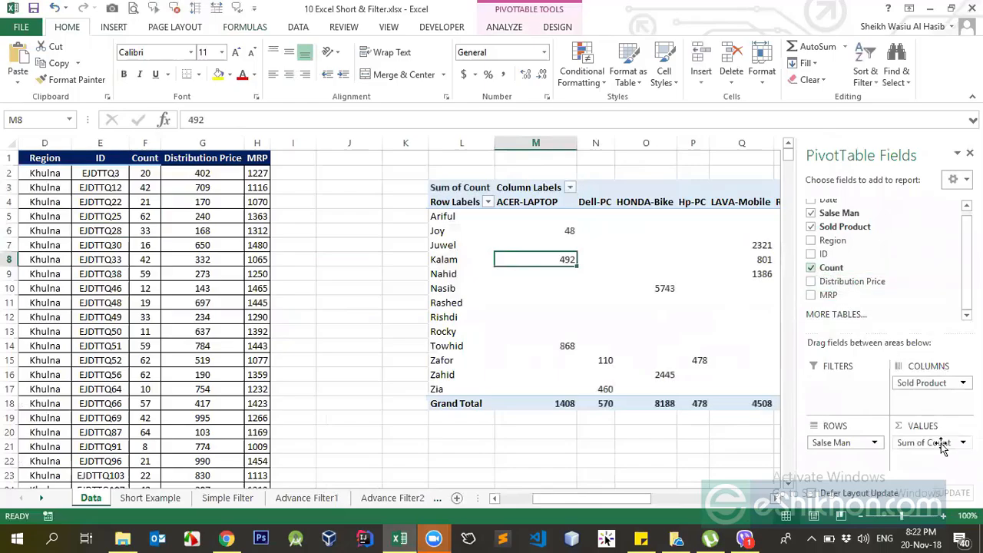
left_click_drag(937, 449, 867, 276)
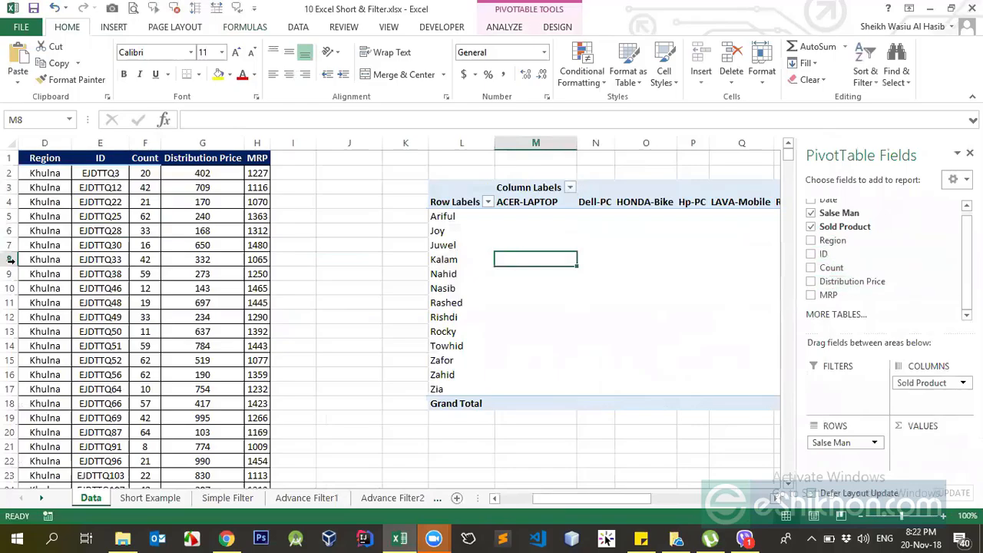
Review the Region source column, add the Region field to the PivotTable's values and look through the results
left_click(44, 144)
left_click(42, 201)
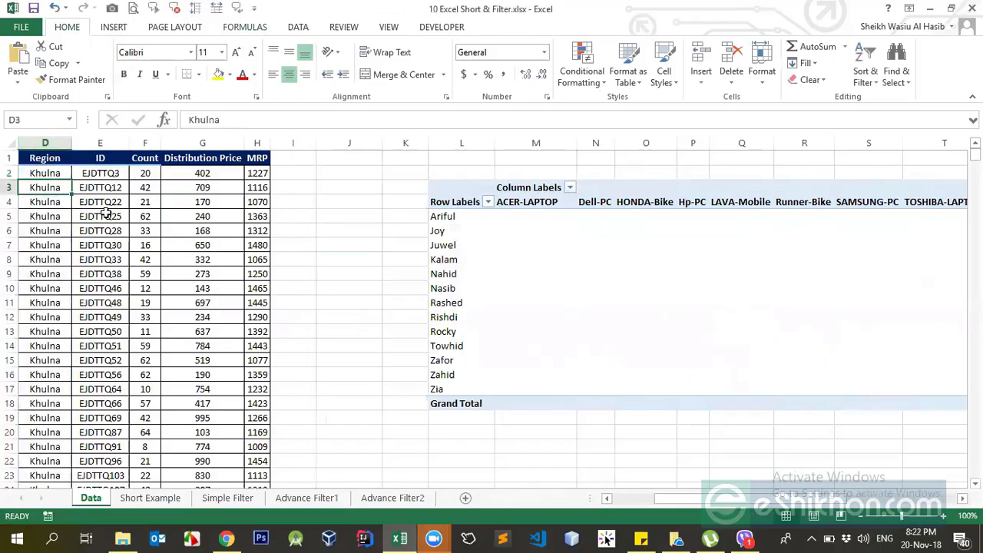
left_click(492, 290)
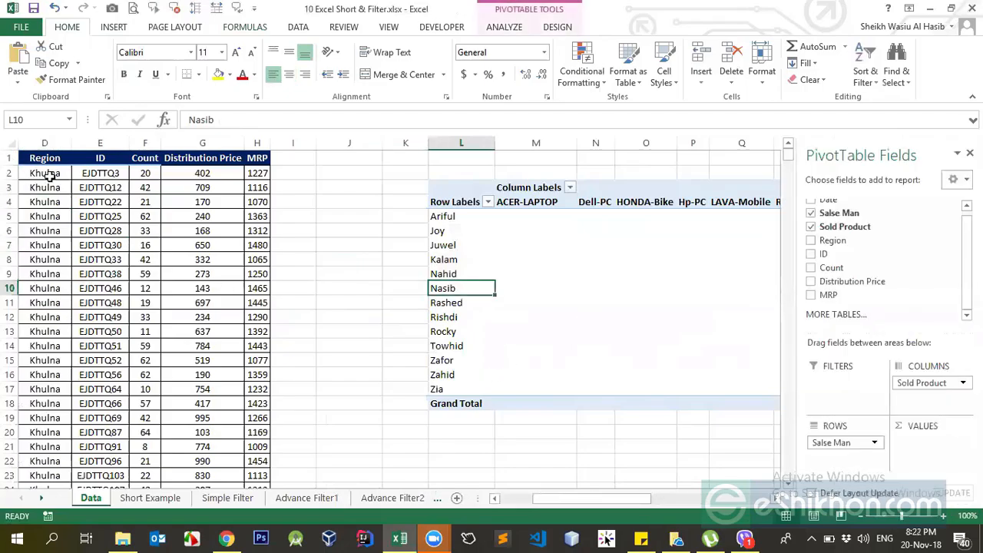
left_click_drag(833, 240, 931, 443)
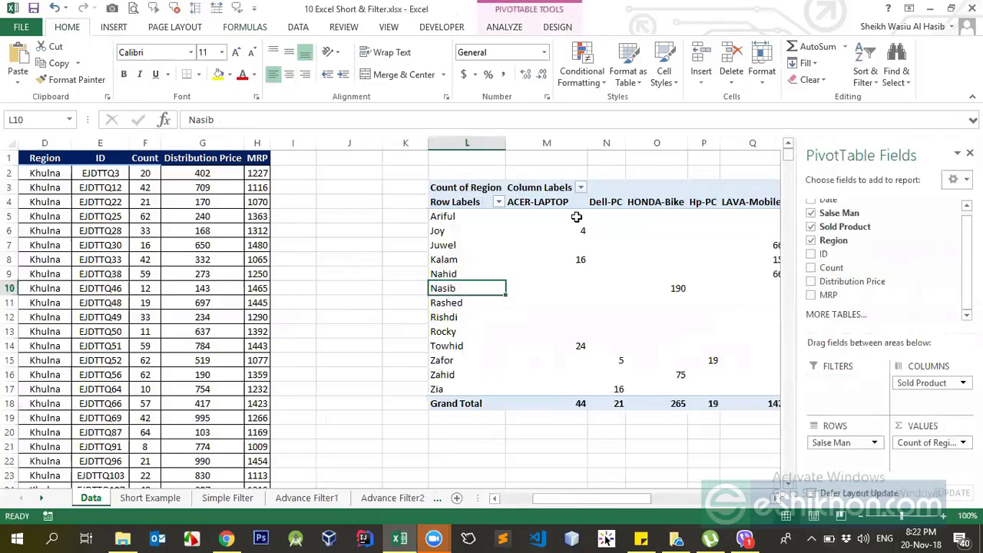
left_click_drag(613, 503, 702, 500)
Try summarizing the Region value field by Sum instead of Count, and undo the change
left_click(931, 442)
left_click(883, 424)
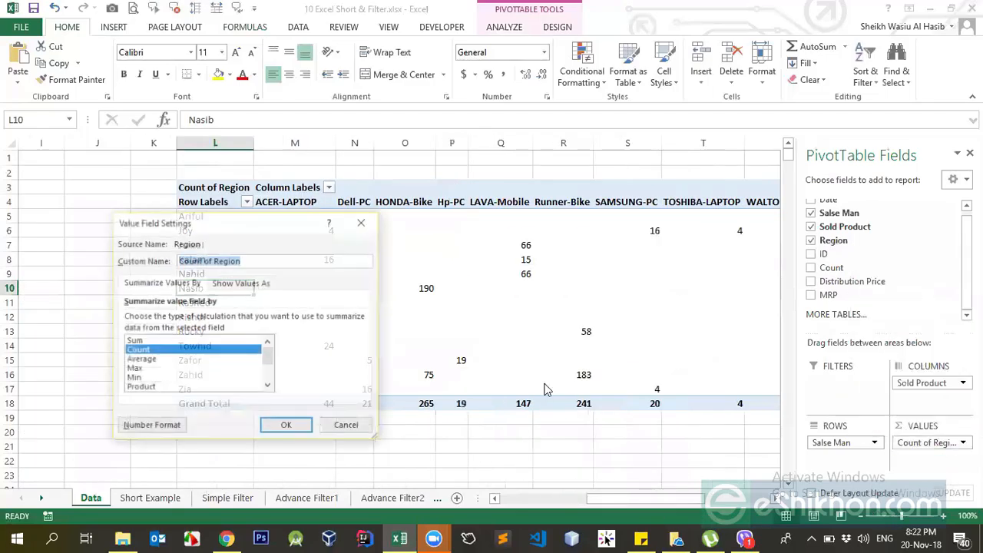
left_click(138, 340)
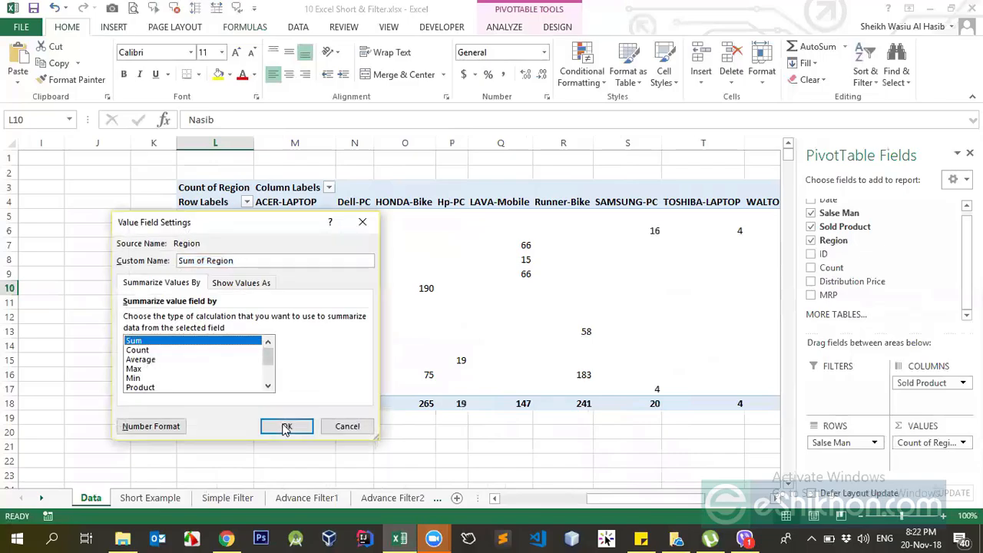
left_click(286, 427)
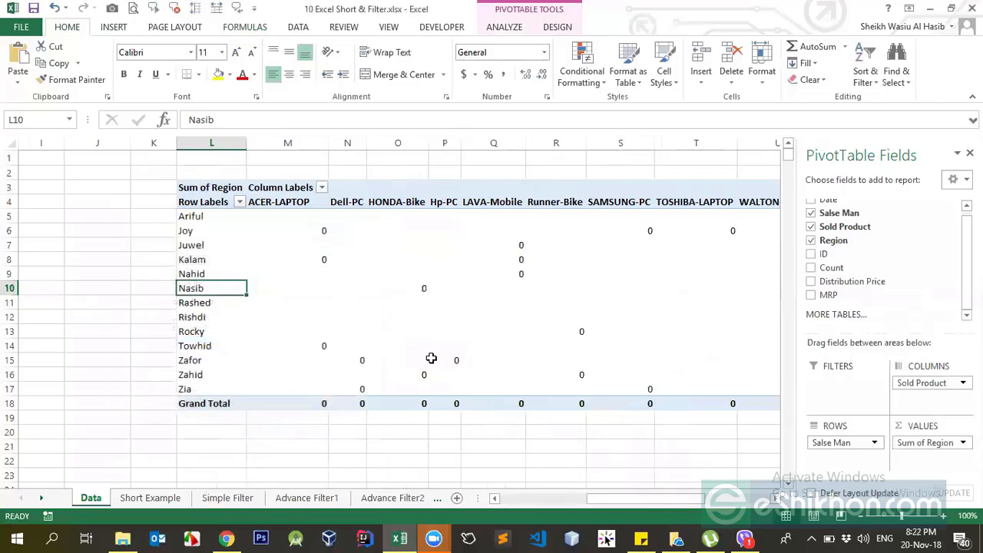
key("ctrl+z")
Check the summary calculations offered in the Region value field's settings
left_click(962, 442)
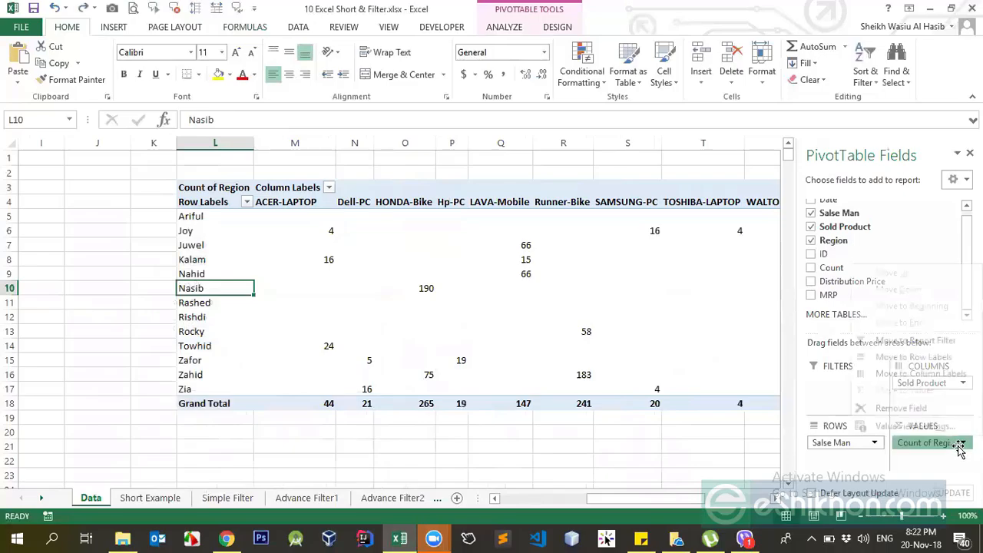
left_click(907, 428)
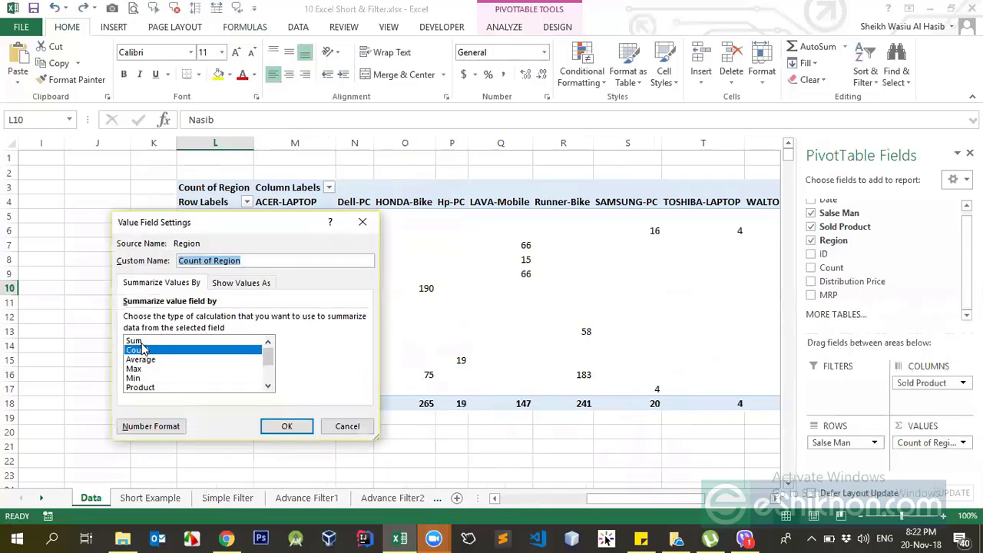
left_click(351, 428)
Remove the Region field from the PivotTable's values and add the Count field instead
left_click_drag(945, 443, 900, 292)
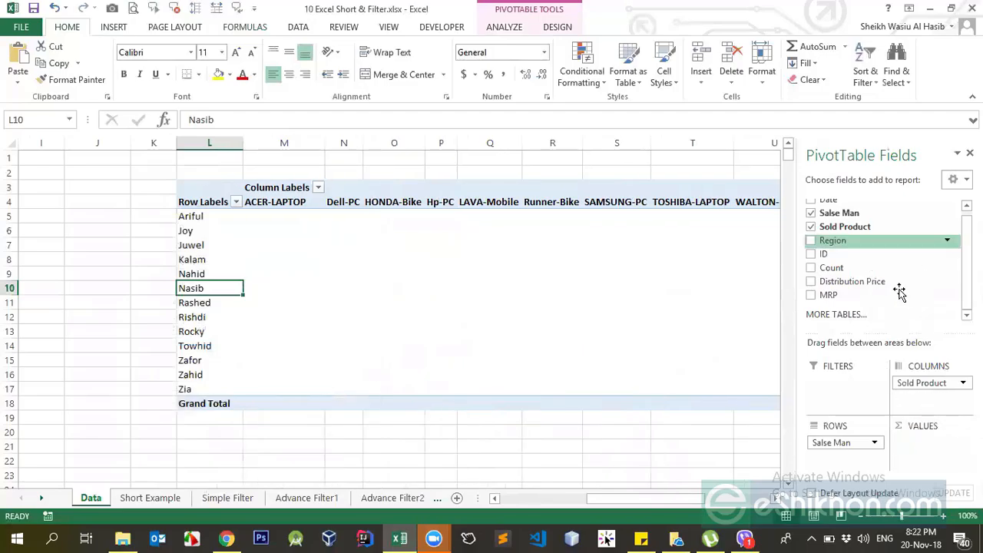
left_click_drag(662, 499, 564, 503)
left_click_drag(833, 267, 927, 453)
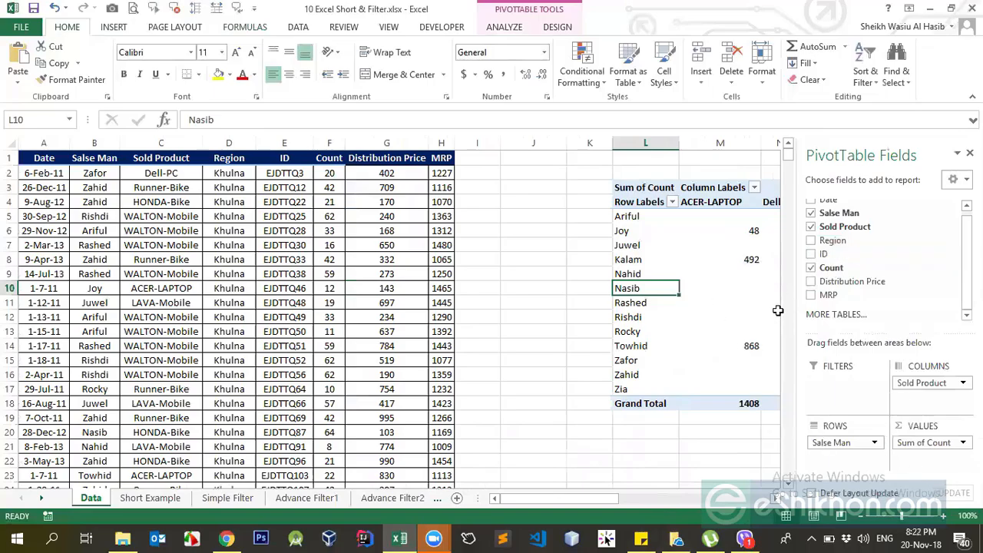
left_click_drag(587, 500, 618, 524)
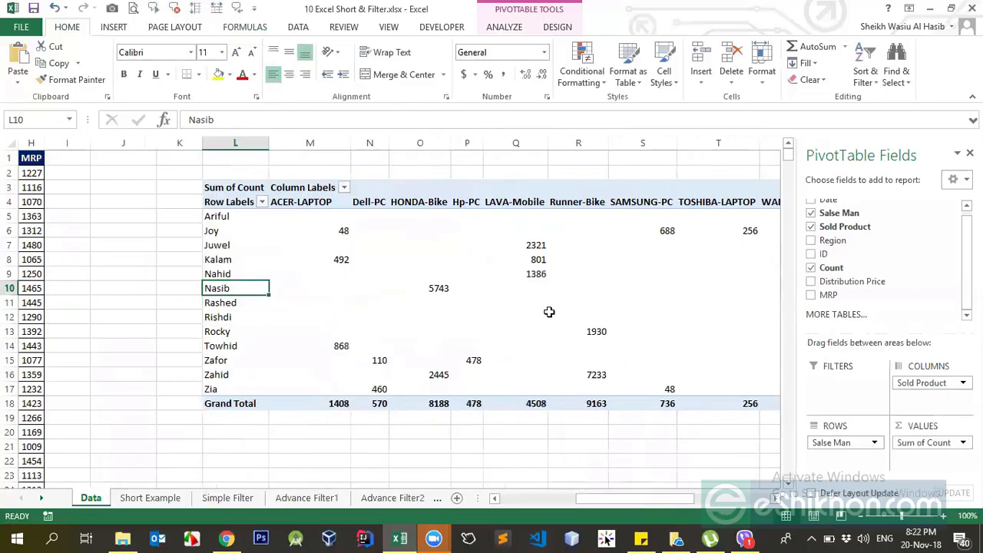
mouse_move(636, 501)
left_mouse_down()
mouse_move(649, 503)
mouse_move(642, 507)
left_mouse_up()
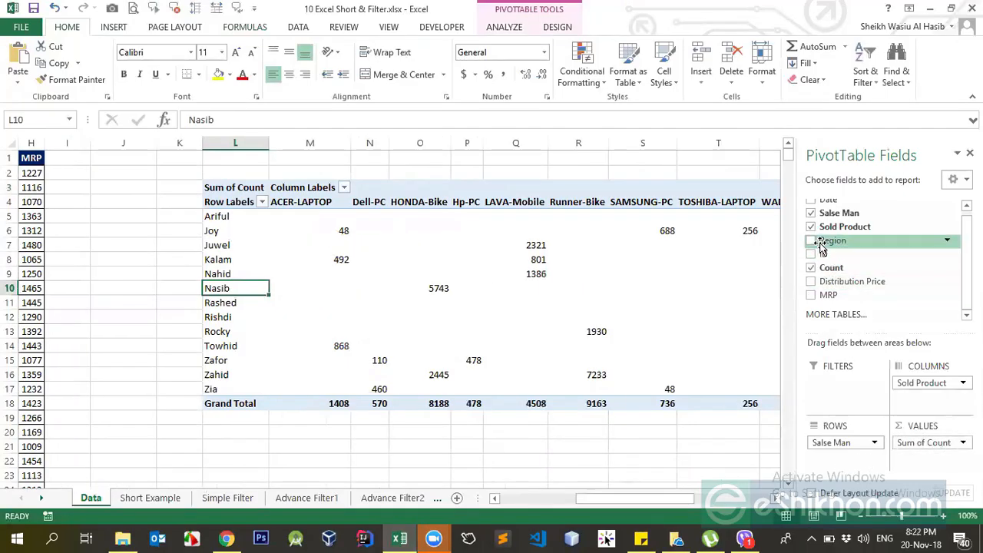
Try summarizing the Count value field by Average, and undo the change
left_click(962, 443)
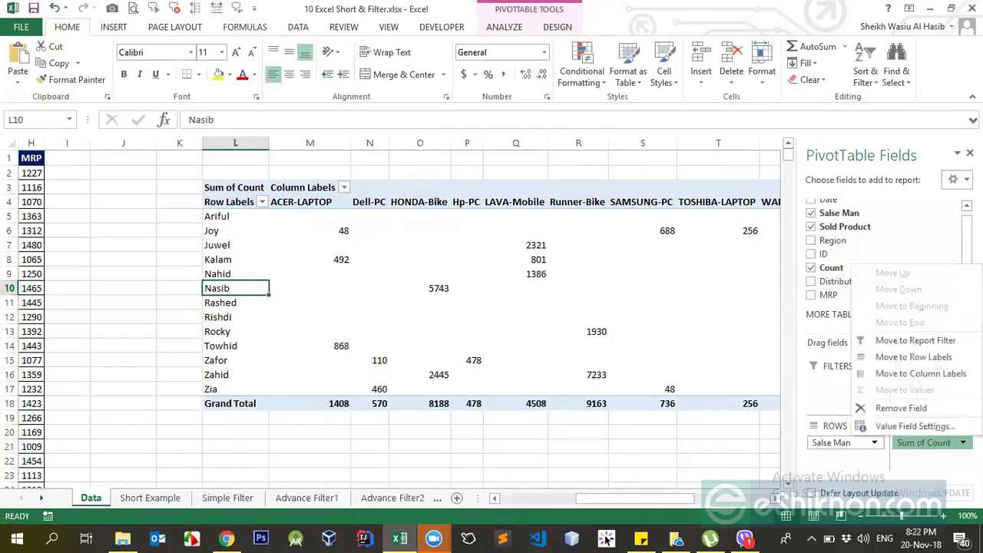
left_click(910, 446)
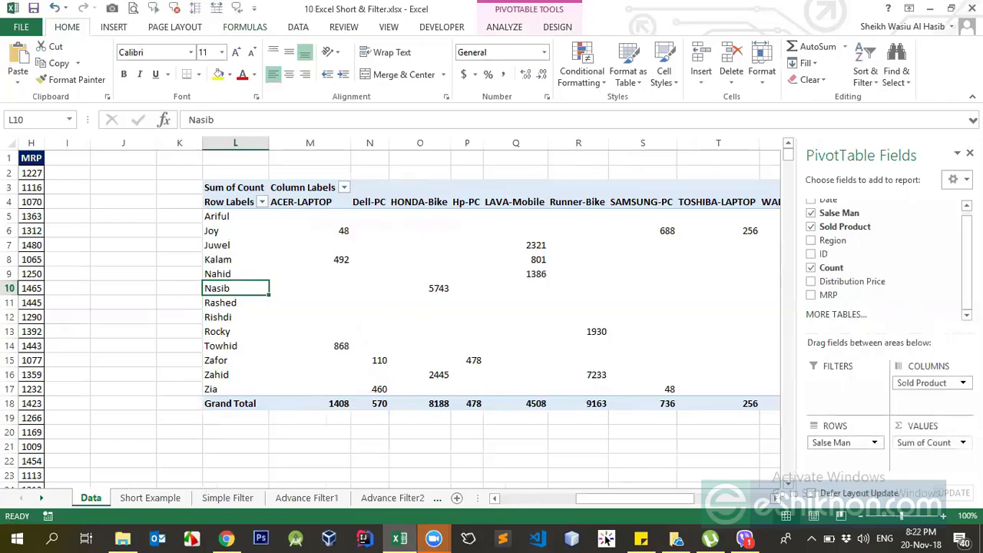
left_click(962, 443)
left_click(933, 428)
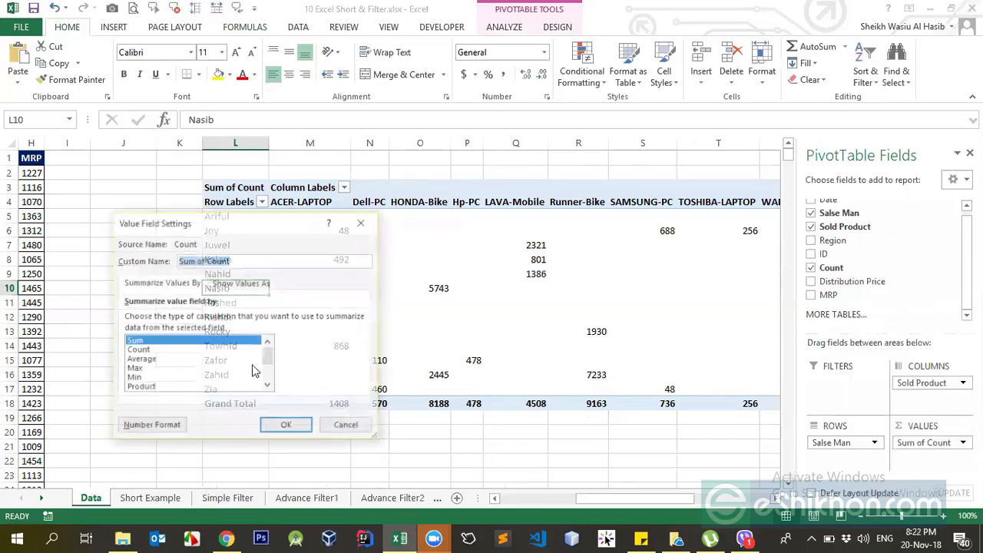
left_click(148, 360)
left_click(286, 426)
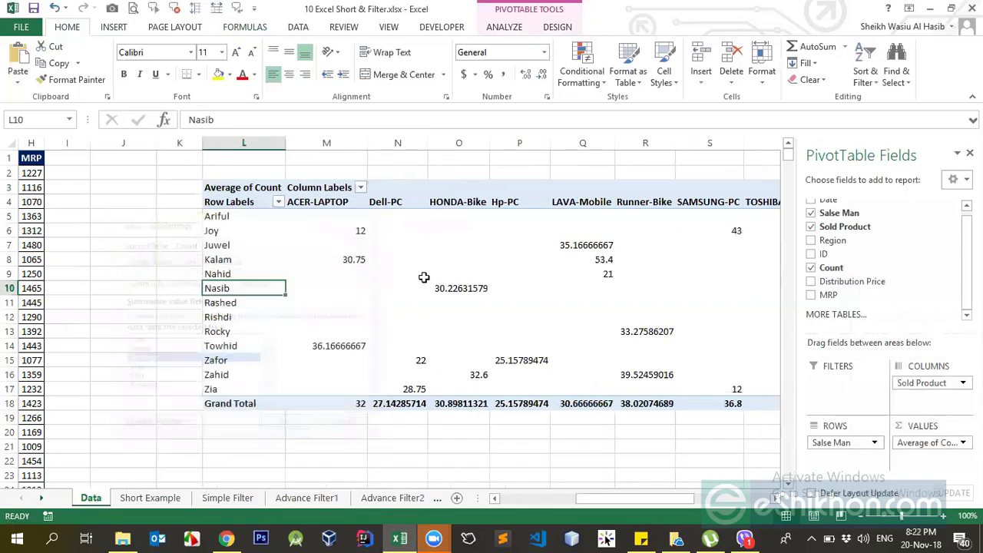
left_click(320, 215)
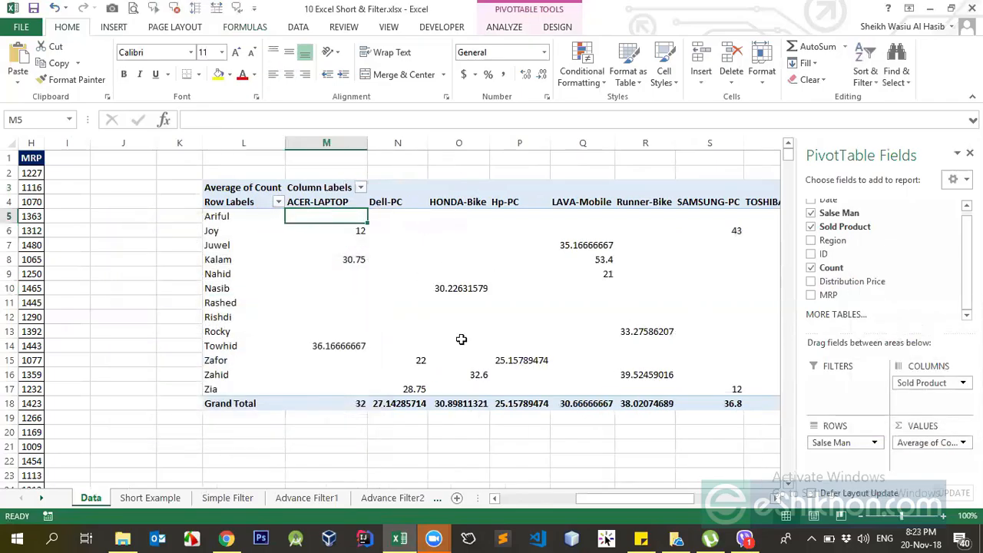
key("ctrl+z")
Show the PivotTable report in tabular form so the headings use the source field names
left_click(322, 216)
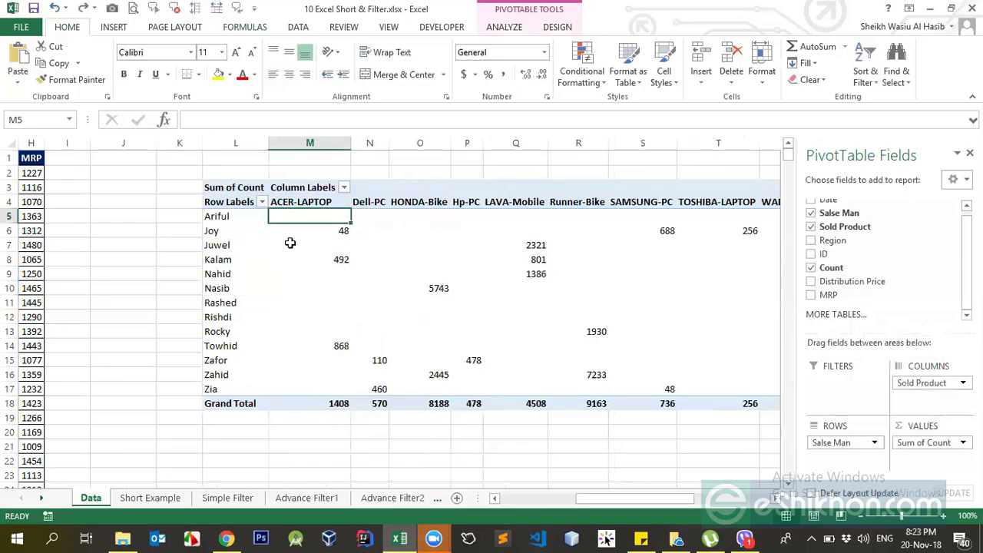
left_click_drag(405, 204, 753, 203)
left_click(241, 232)
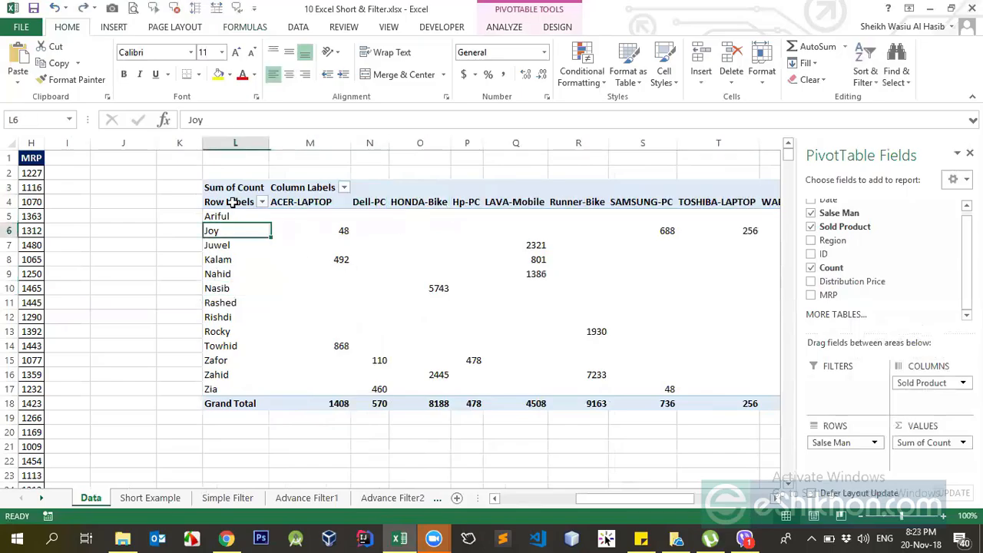
left_click(226, 204)
left_click(288, 188)
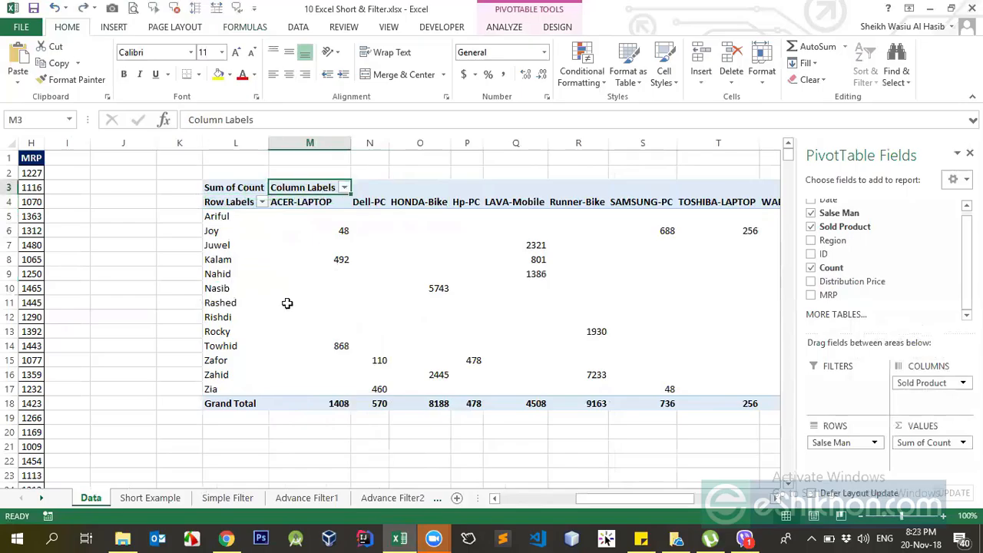
left_click(558, 27)
left_click(57, 73)
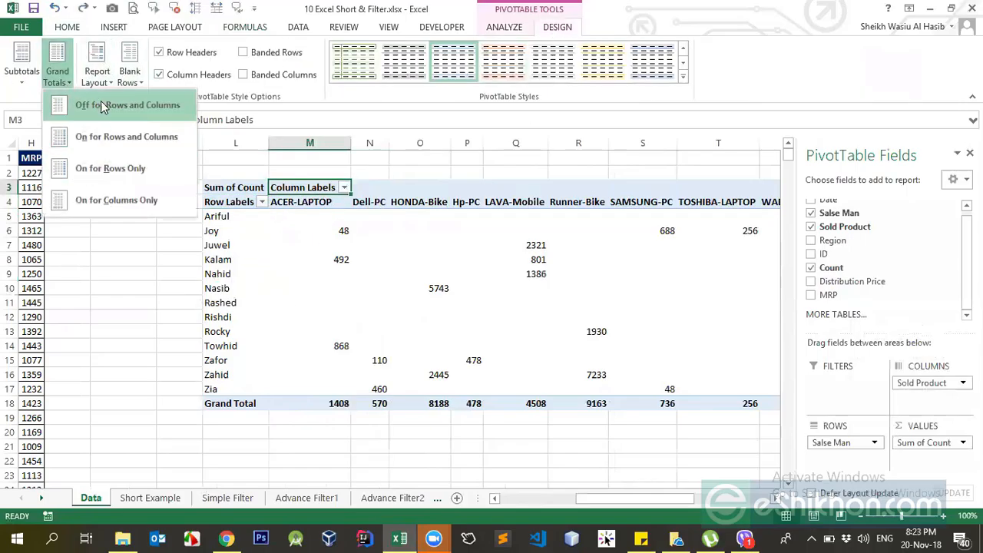
left_click(97, 73)
left_click(97, 73)
left_click(104, 176)
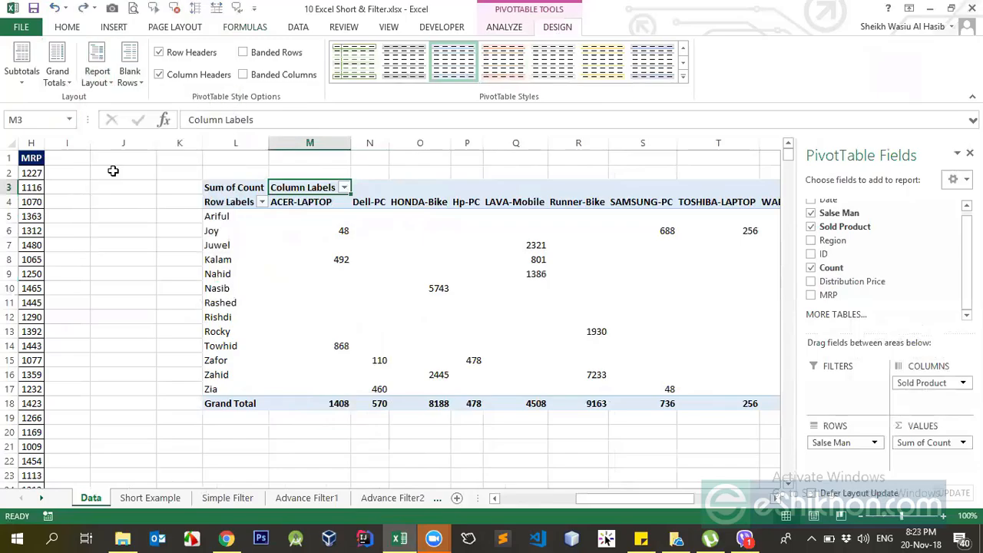
left_click(97, 77)
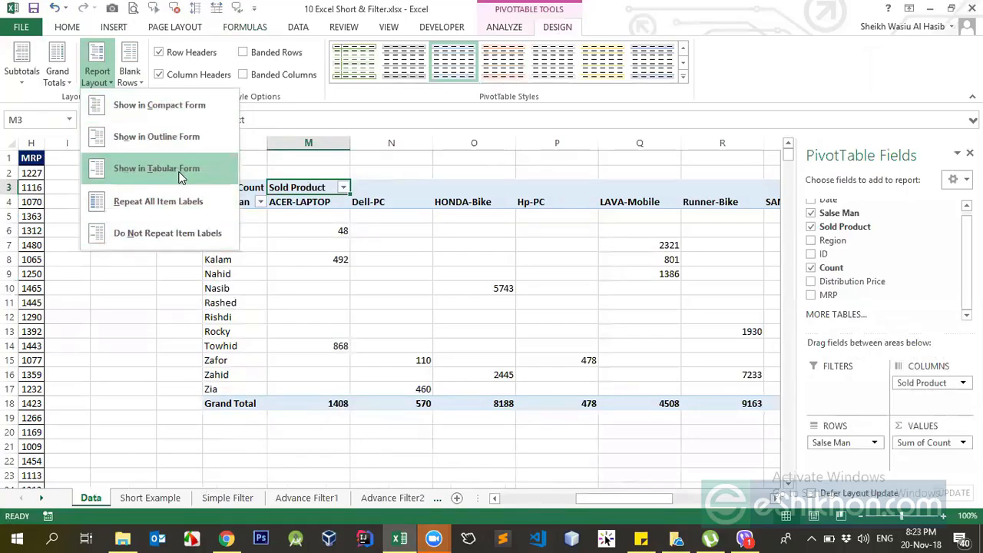
left_click(305, 195)
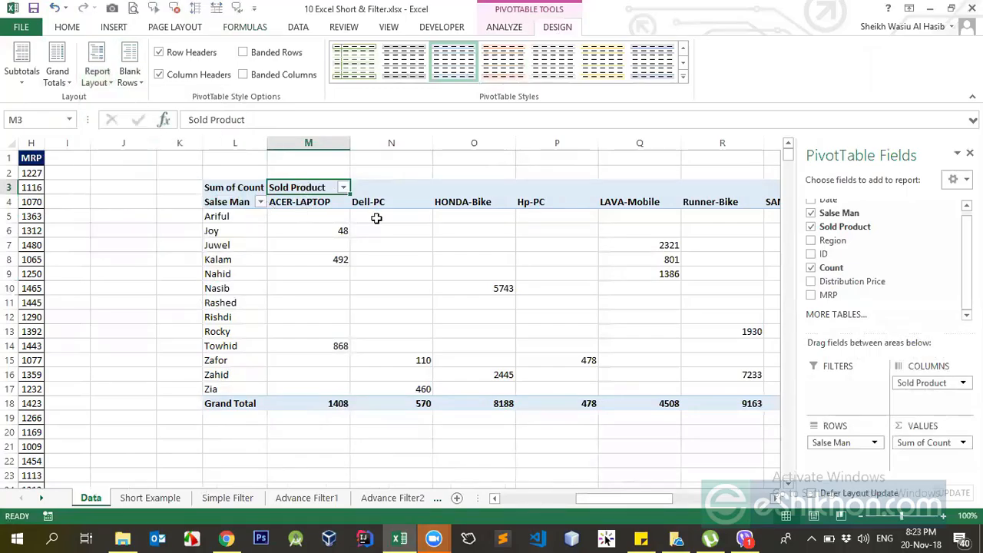
Try filling the PivotTable's header cells L3:P4 with yellow, and undo the fill
left_click(434, 200)
left_click(361, 195)
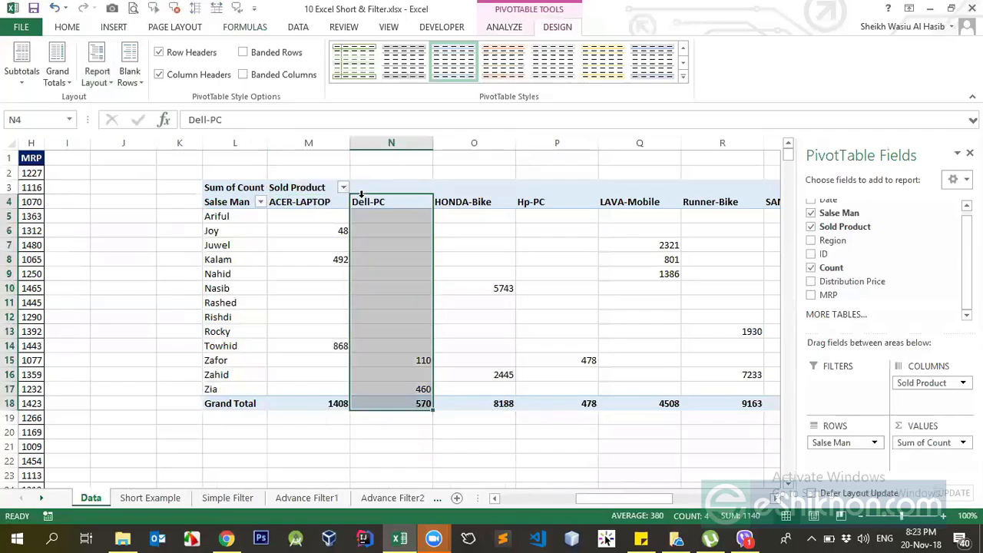
left_click(461, 201)
left_click_drag(240, 187, 569, 201)
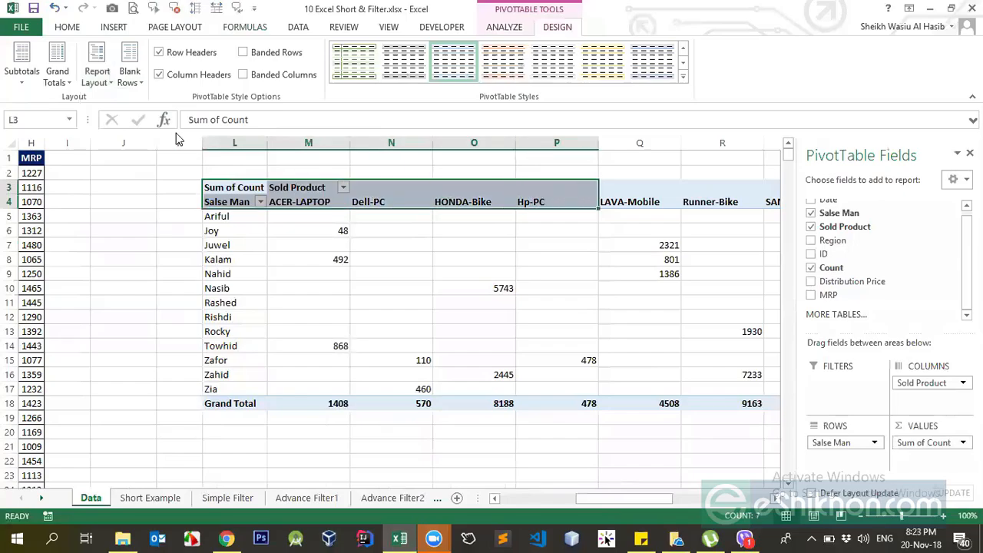
left_click(66, 26)
left_click(218, 73)
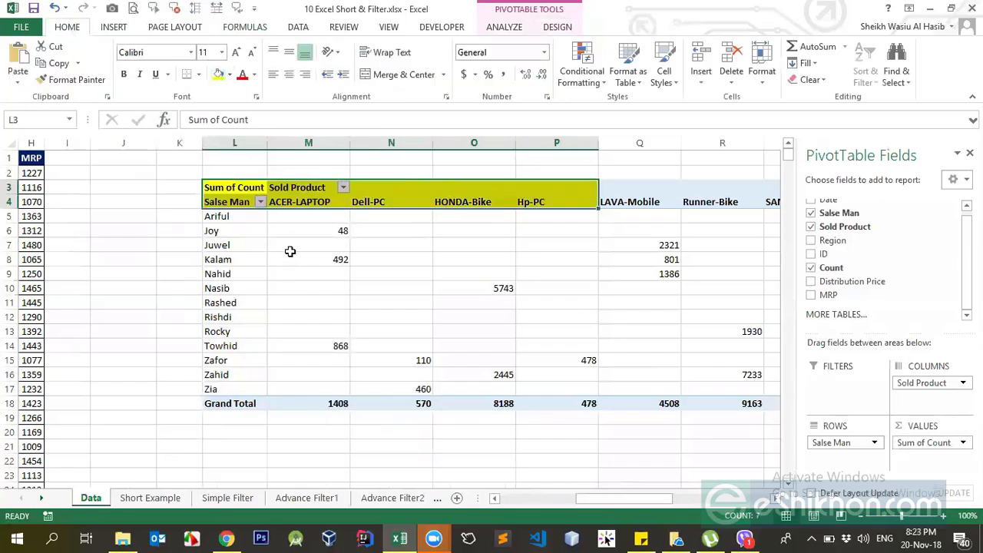
left_click(382, 201)
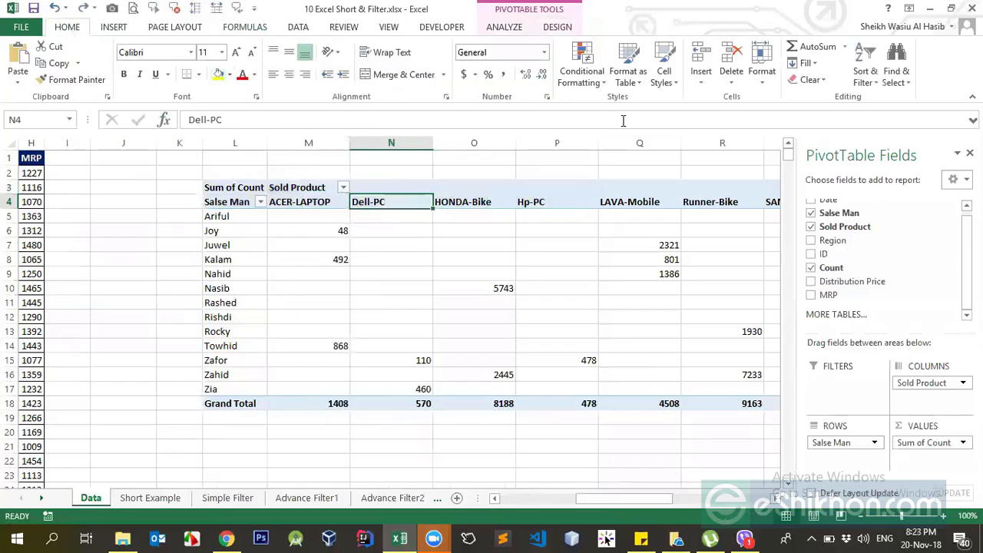
Try an orange Medium PivotTable style and replace it with the dark blue Medium style
left_click(550, 31)
left_click(686, 87)
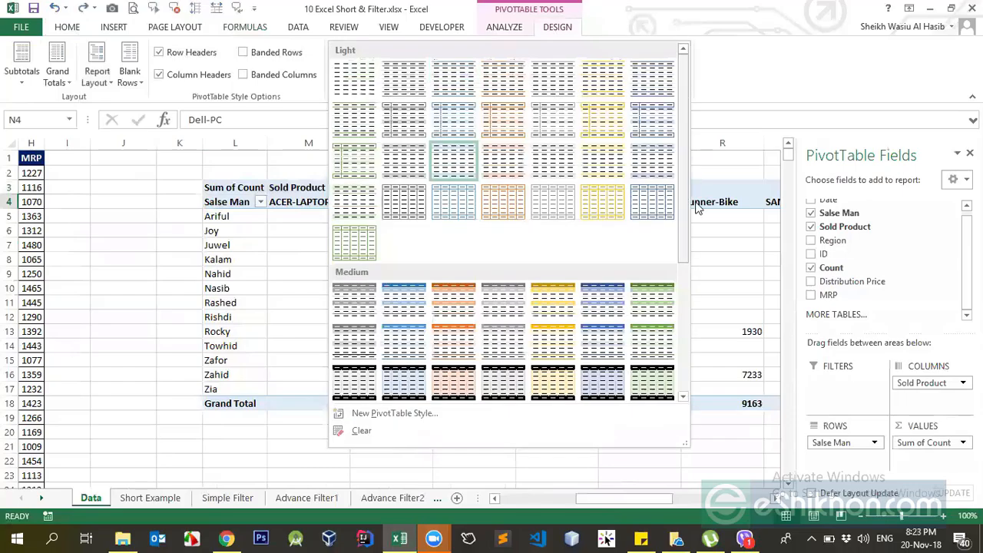
left_click(472, 301)
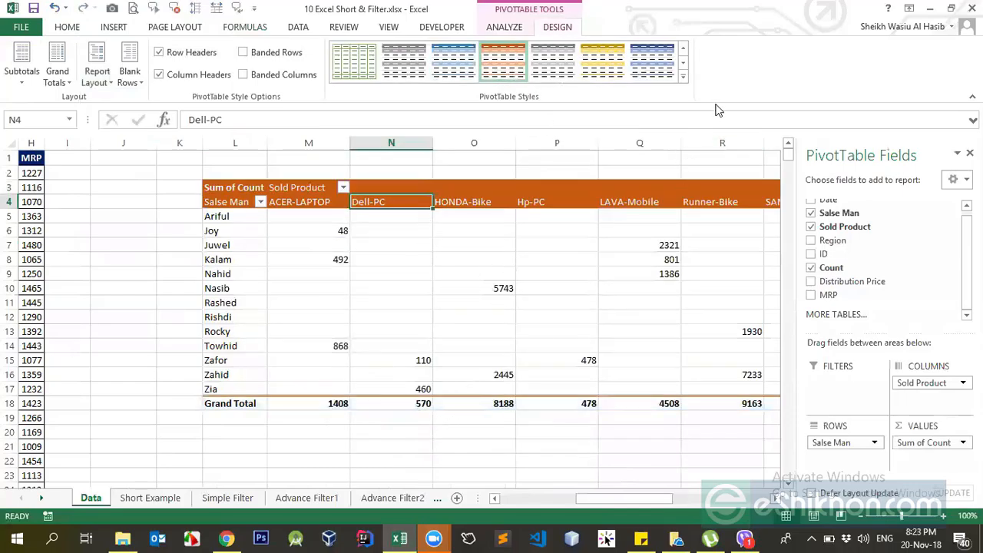
left_click(654, 58)
left_click(683, 77)
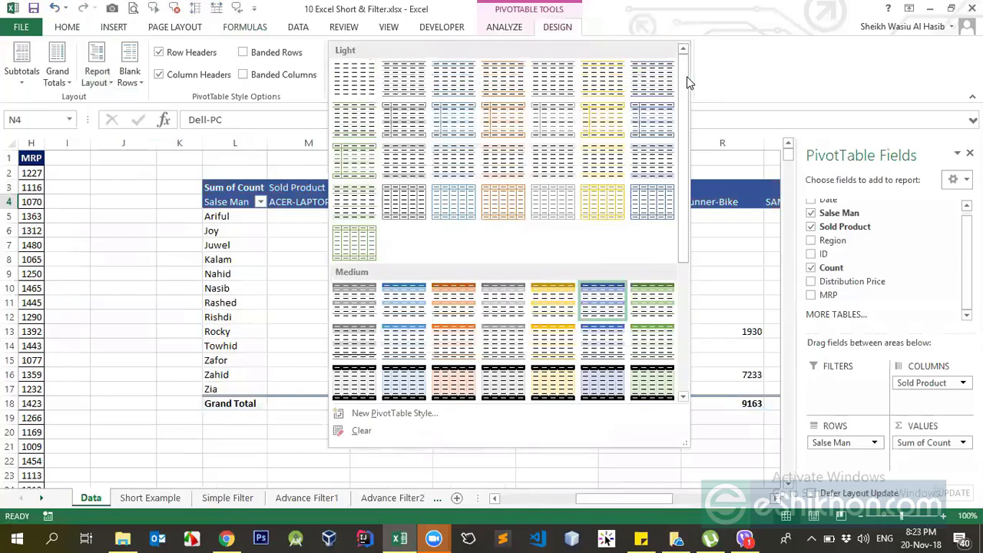
left_click(728, 70)
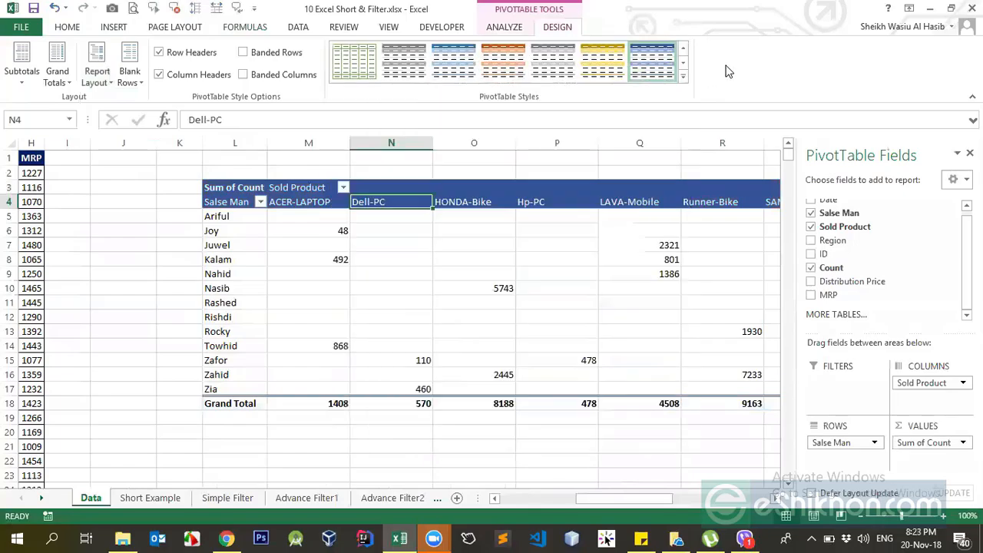
Autofit the widths of all columns on the Data sheet
left_click(8, 143)
double_click(268, 142)
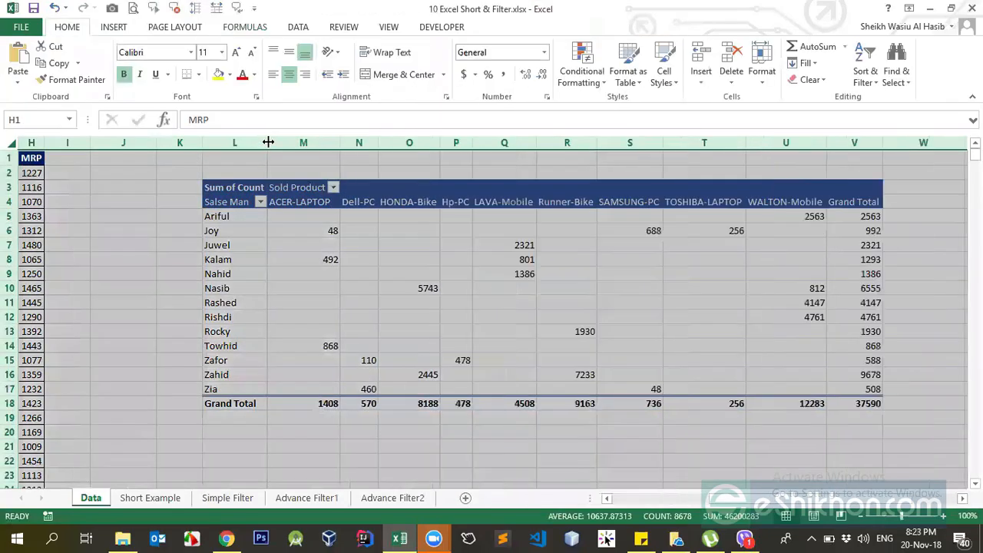
left_click(463, 258)
Center the PivotTable's product headings, values and grand totals in M4:V18 horizontally and vertically
left_click_drag(309, 202, 670, 403)
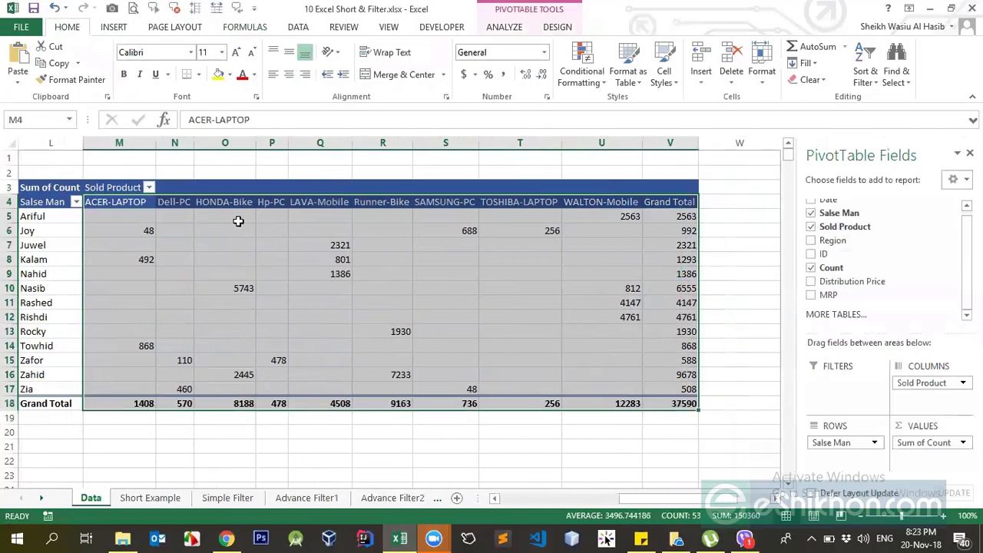
left_click(289, 73)
left_click(289, 51)
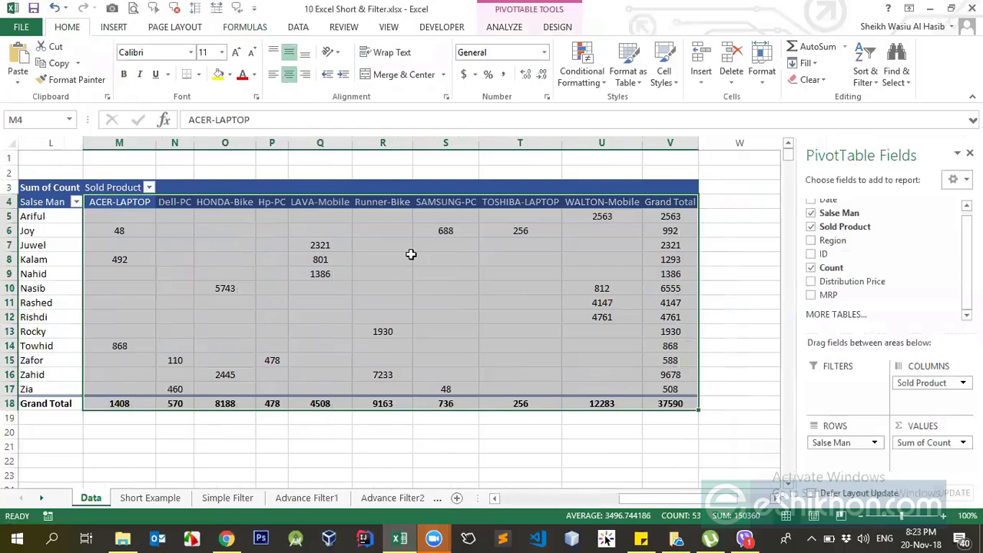
left_click(392, 189)
Look over the first salesman's PivotTable row and turn on filters for the source sales table's header row
left_click_drag(641, 499, 665, 501)
left_click(157, 217)
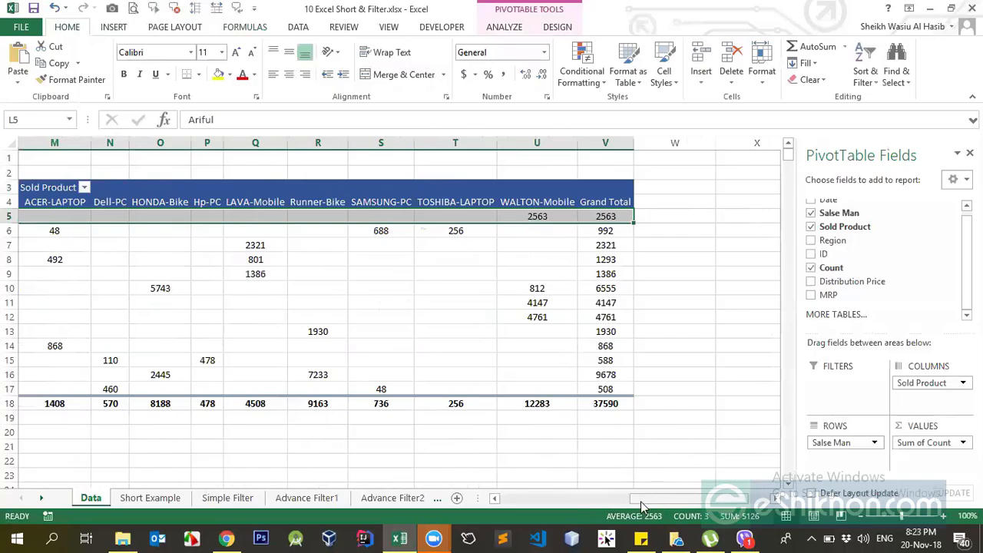
left_click_drag(649, 499, 584, 499)
left_click(172, 217)
key("Up")
key("Up")
key("Up")
key("Up")
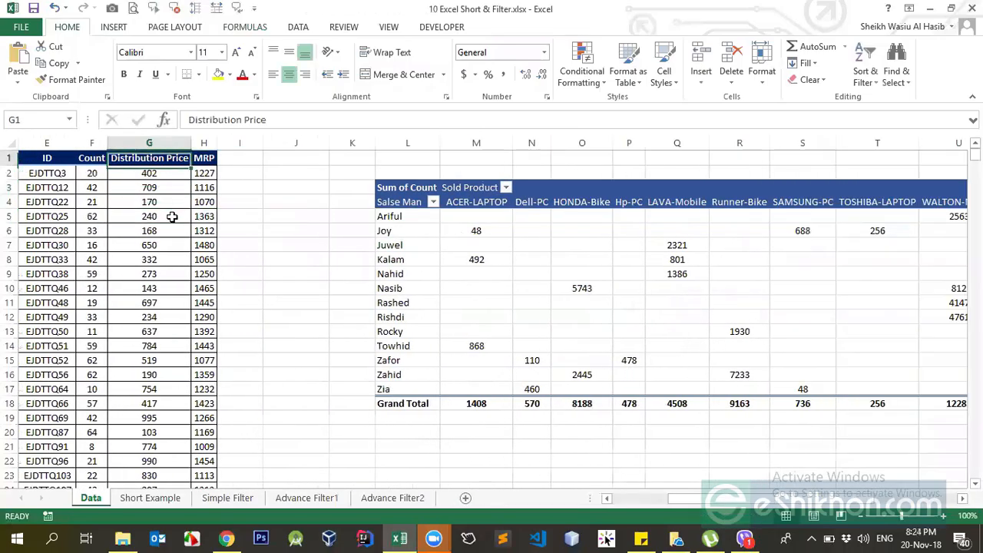
key("ctrl+Home")
key("alt+a")
key("t")
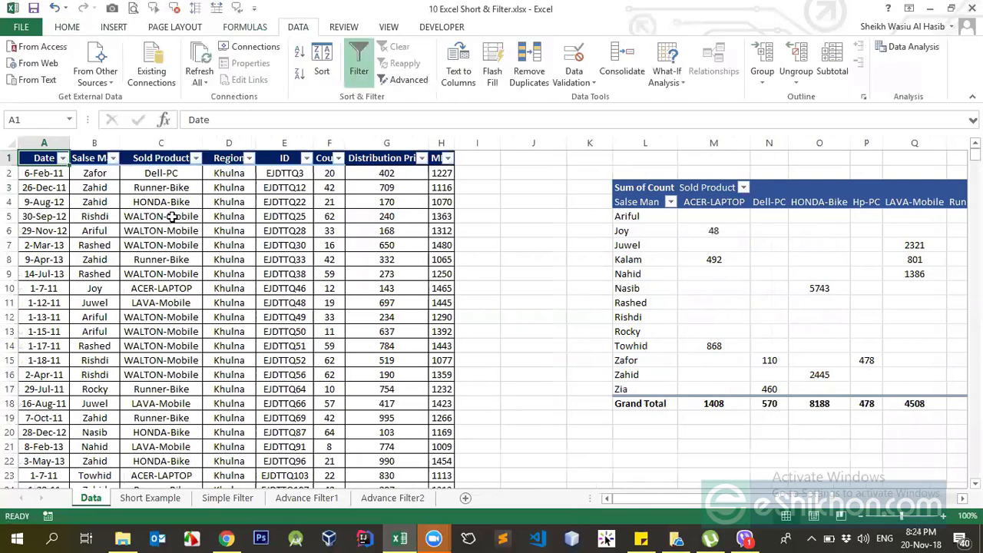
Filter the sales table's Salse Man column to show only the first salesman in the list
left_click(112, 157)
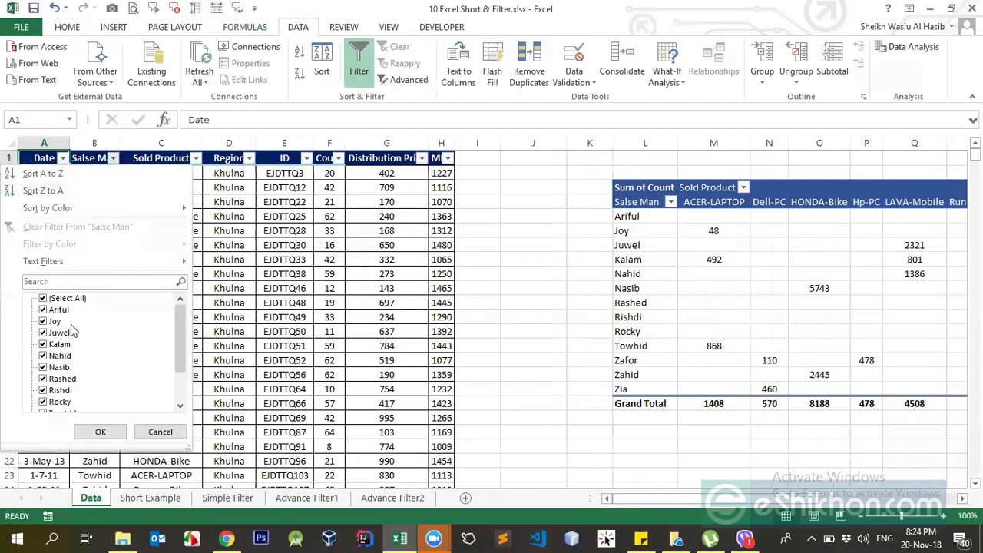
left_click(55, 297)
left_click(56, 309)
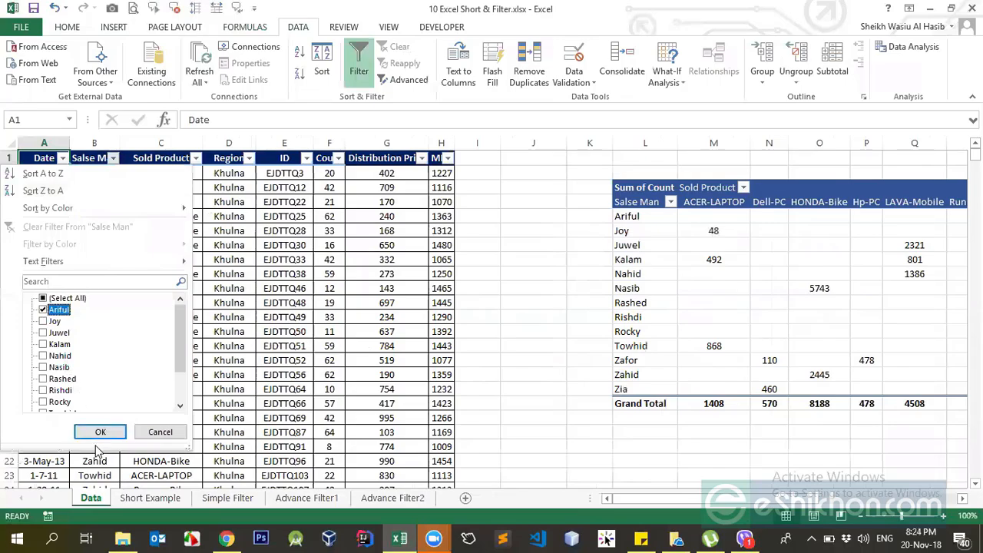
left_click(100, 433)
left_click(383, 174)
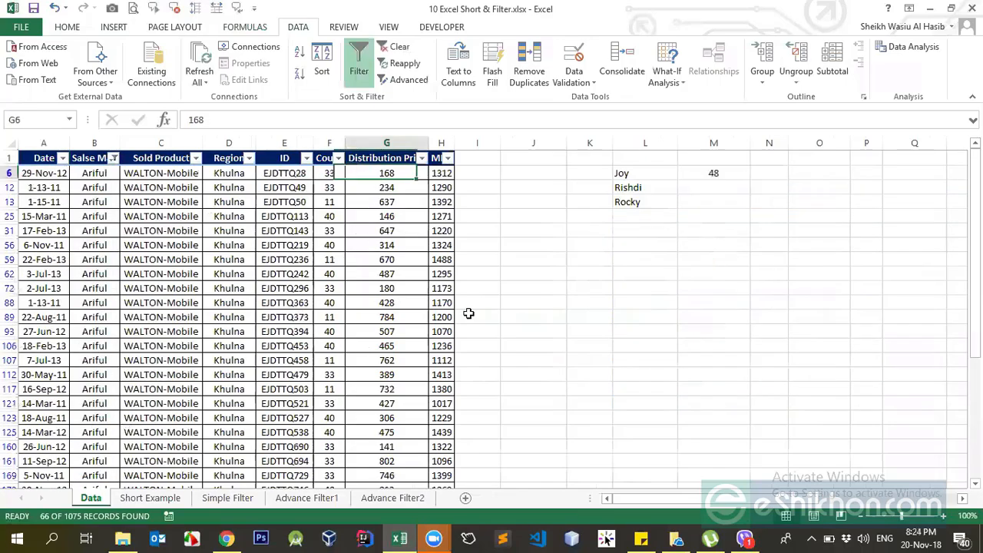
Select all the filtered Count values from F6 down to check their sum against the first salesman's PivotTable total
key("Left")
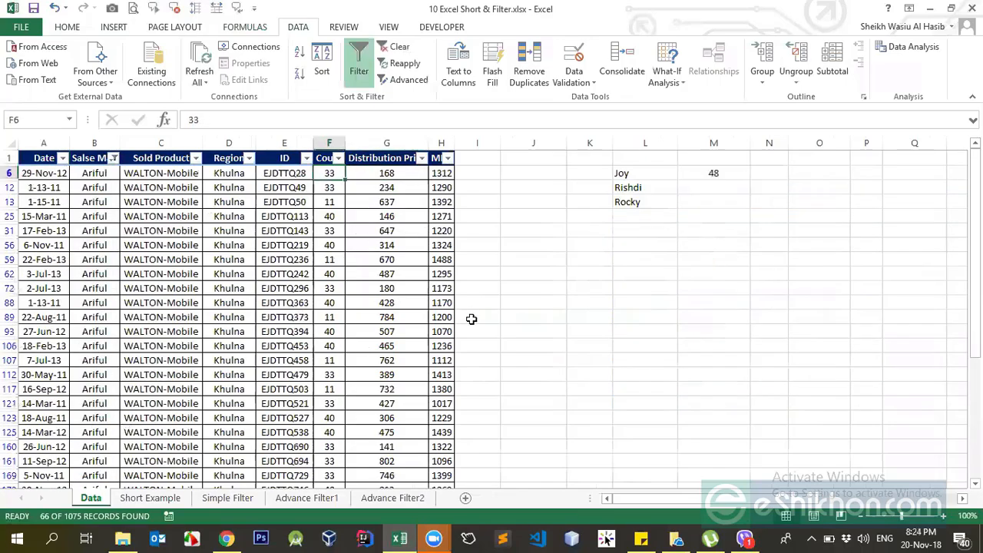
key("Down")
key("Down")
key("Down")
left_click(329, 176)
key("ctrl+shift+Down")
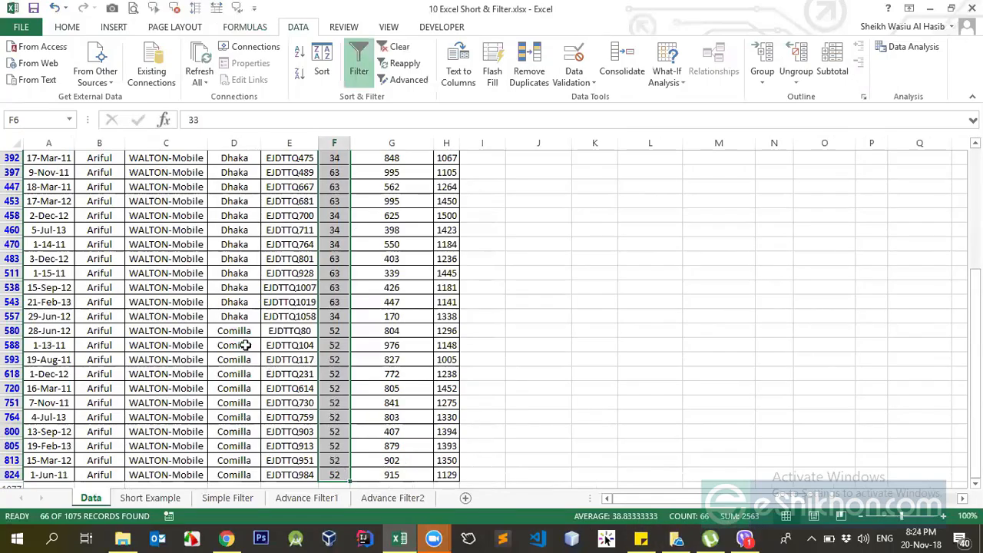
key("ctrl+Up")
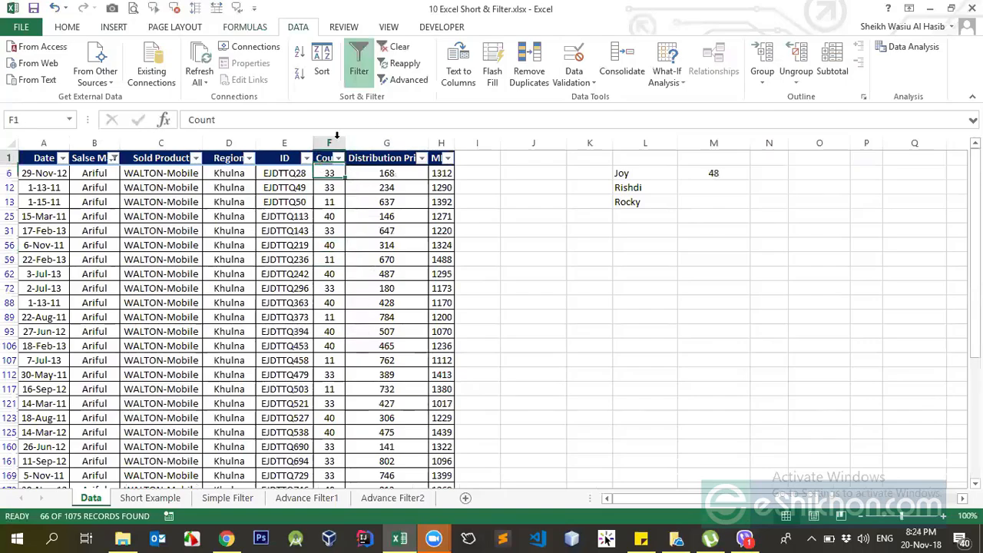
Remove the filters from the source sales table and return to the PivotTable
key("ctrl+shift+l")
left_click_drag(738, 499, 868, 503)
left_click(676, 224)
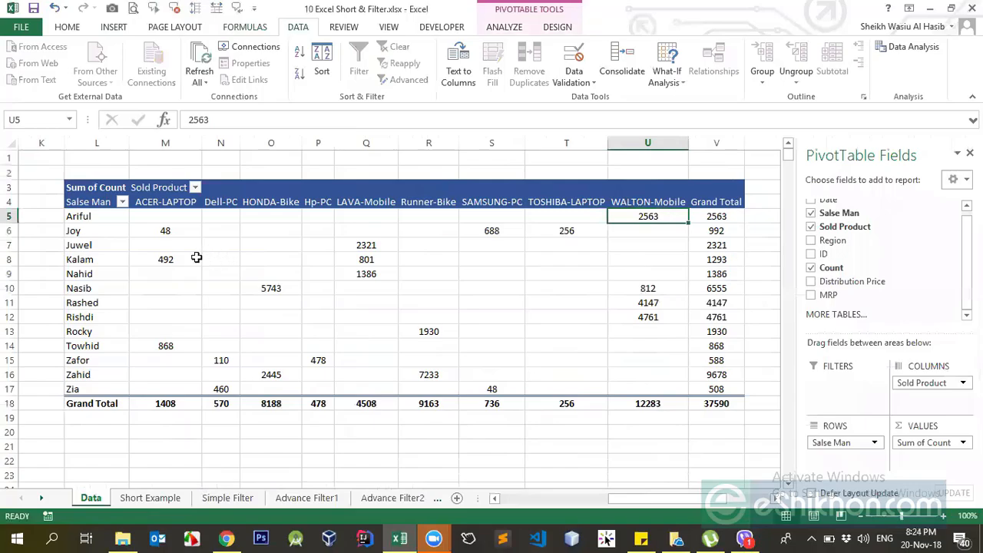
Drill down into the first salesman's WALTON-Mobile total on a new sheet and autofit all column widths there
double_click(641, 215)
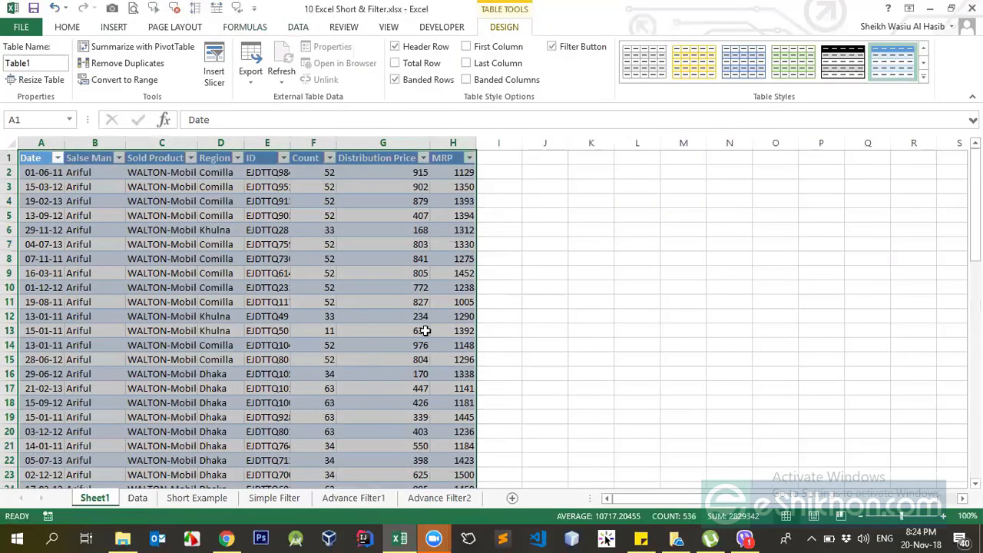
left_click(13, 143)
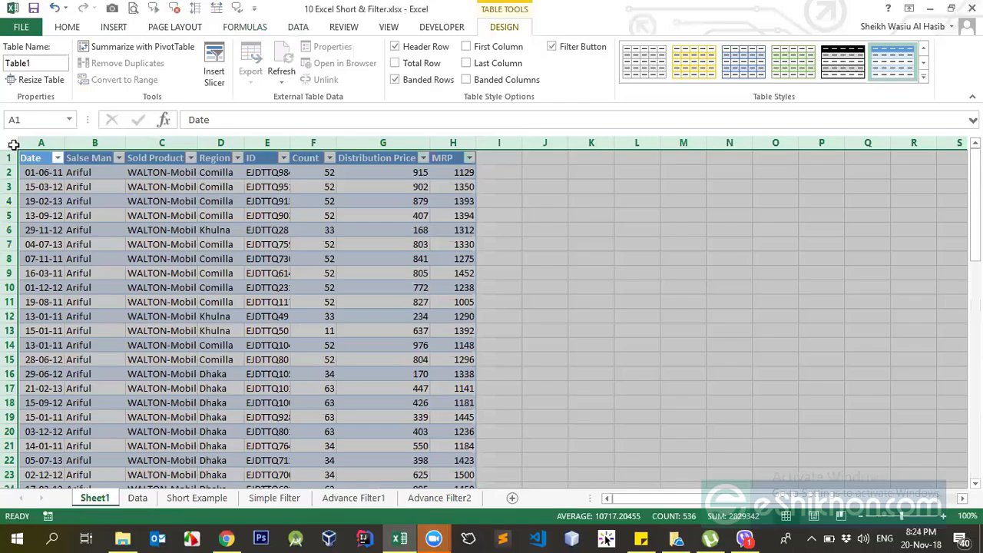
double_click(64, 142)
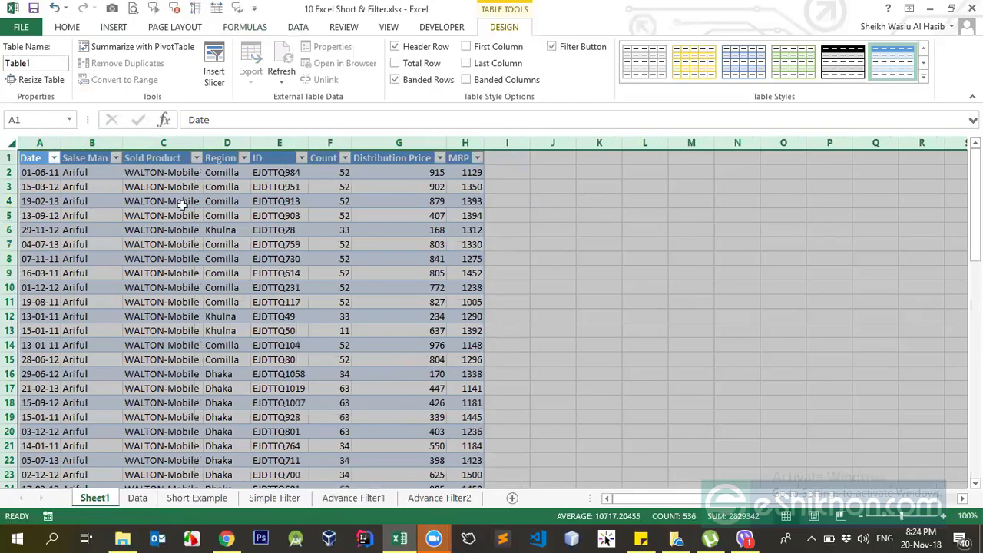
left_click(143, 249)
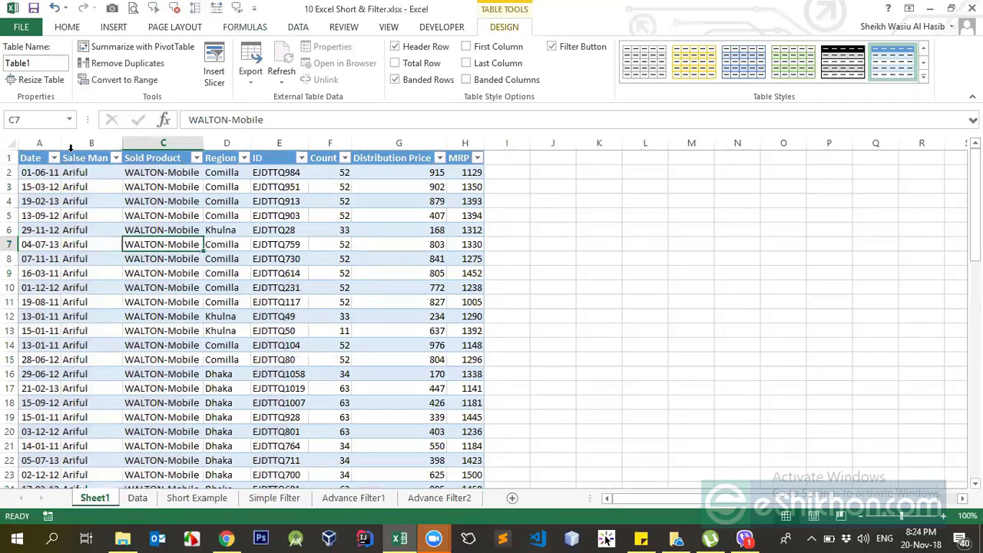
left_click(48, 306)
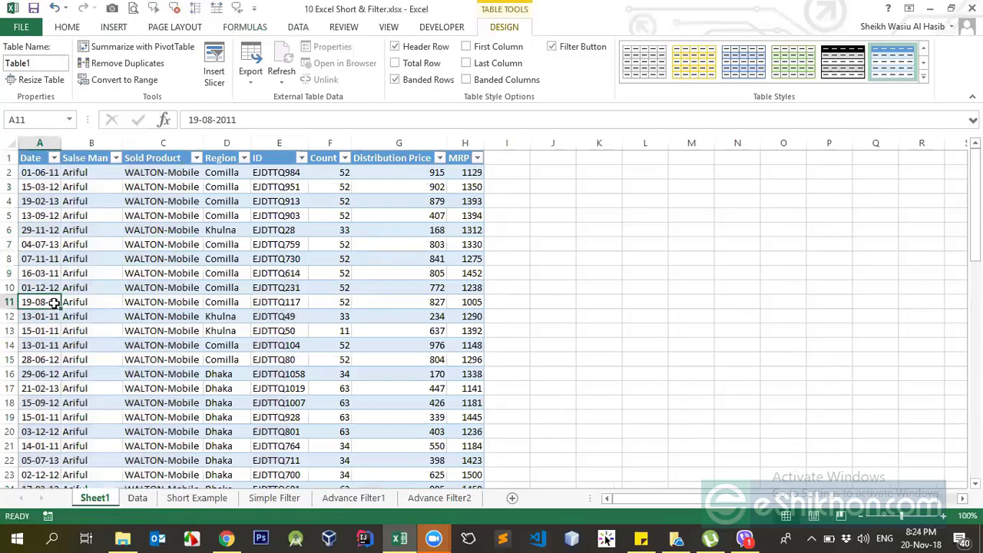
key("ctrl+Down")
key("ctrl+Up")
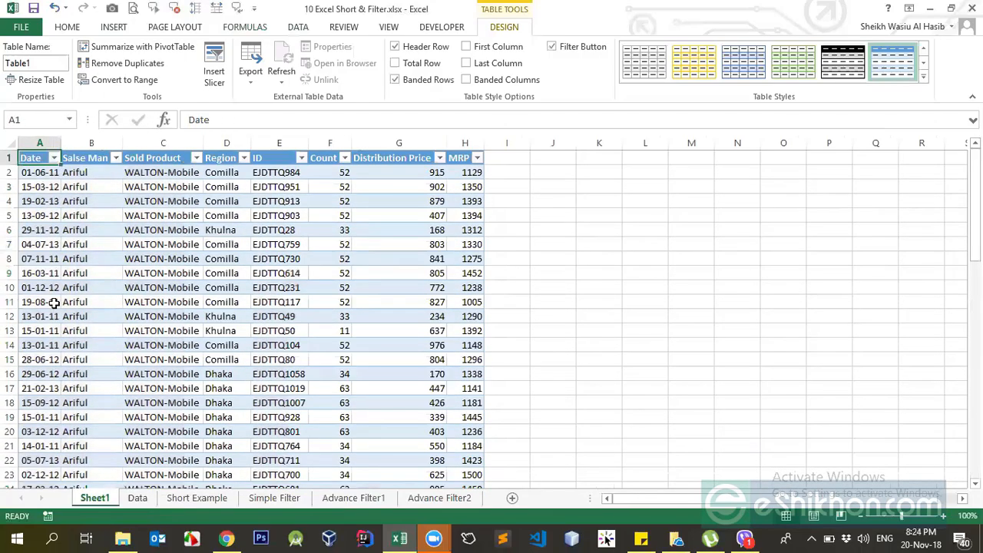
key("alt+n")
key("v")
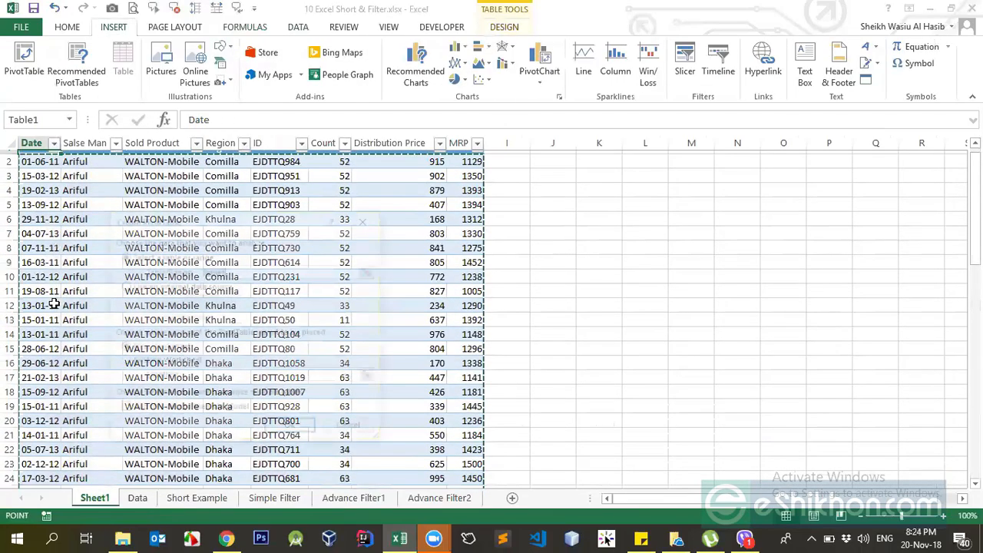
left_click(349, 426)
left_click(59, 170)
scroll(58, 165, "up", 1)
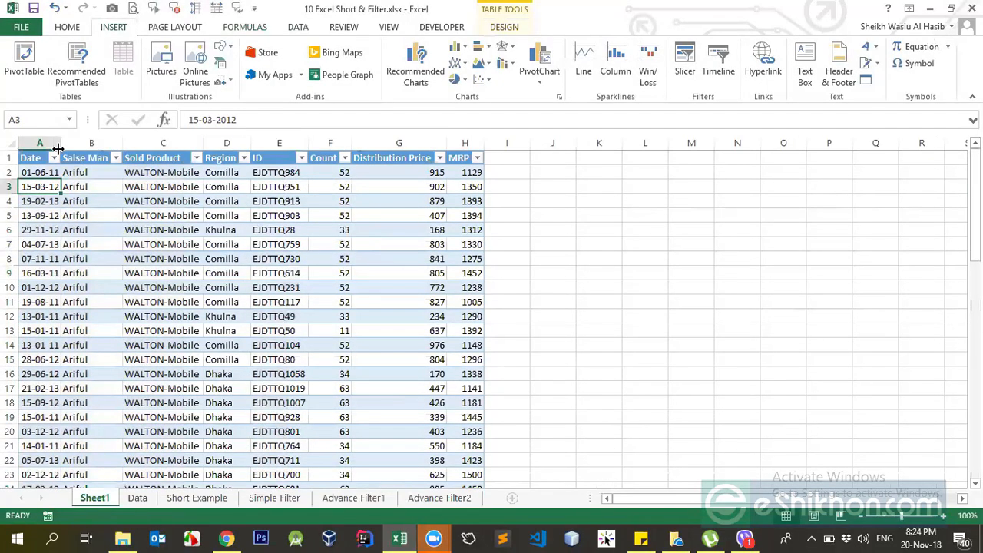
Create a PivotTable from Table1 on the existing worksheet at Sheet1 cell K5
left_click(86, 157)
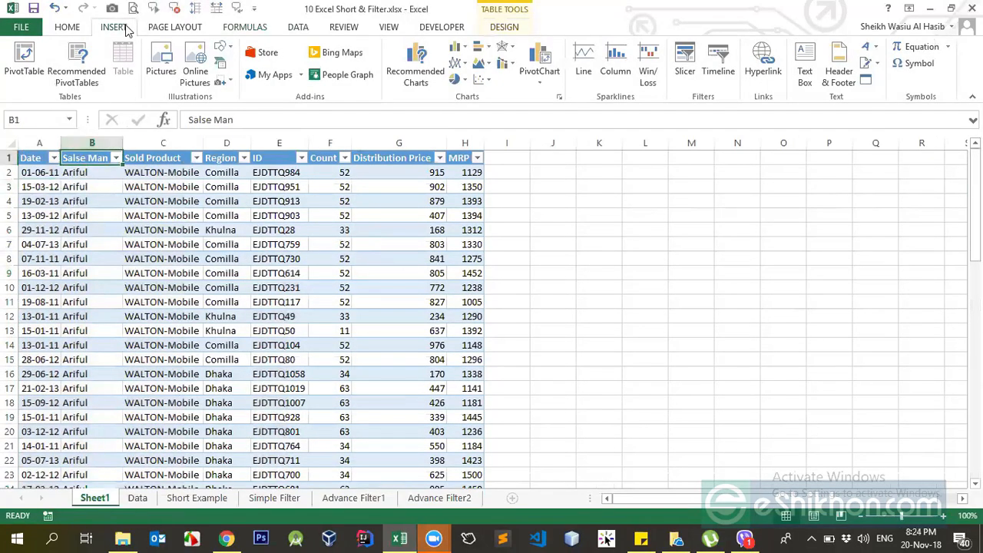
left_click(24, 60)
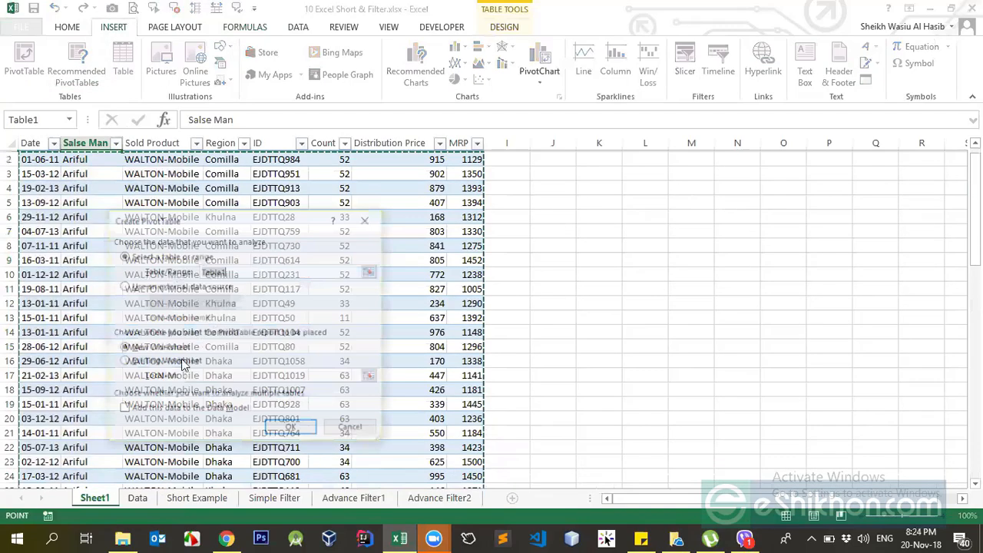
left_click(192, 365)
left_click(590, 197)
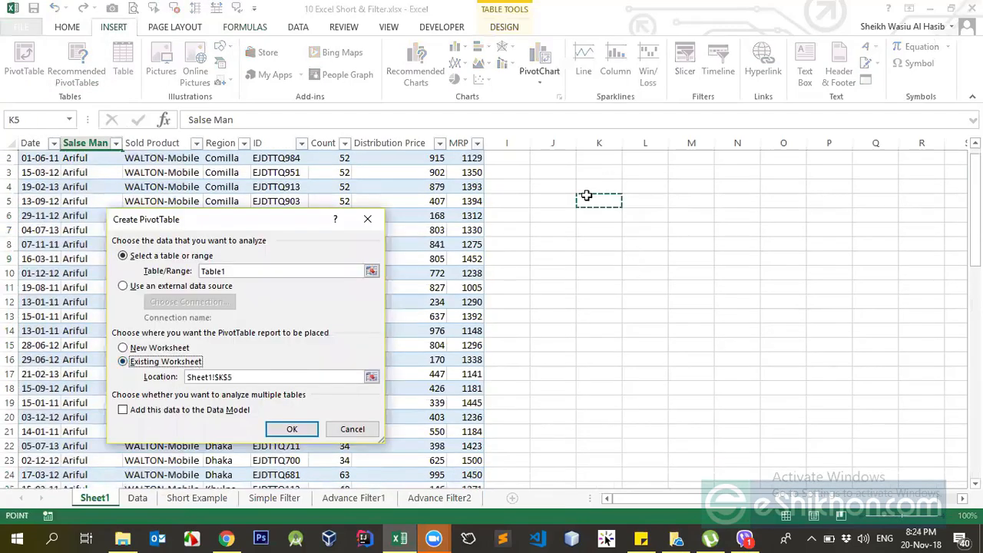
left_click(291, 429)
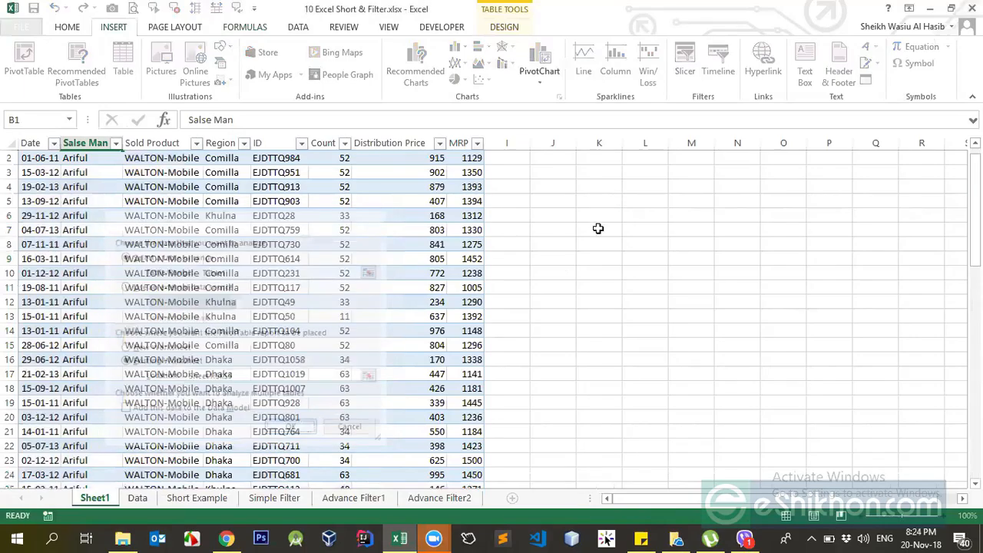
scroll(472, 421, "up", 1)
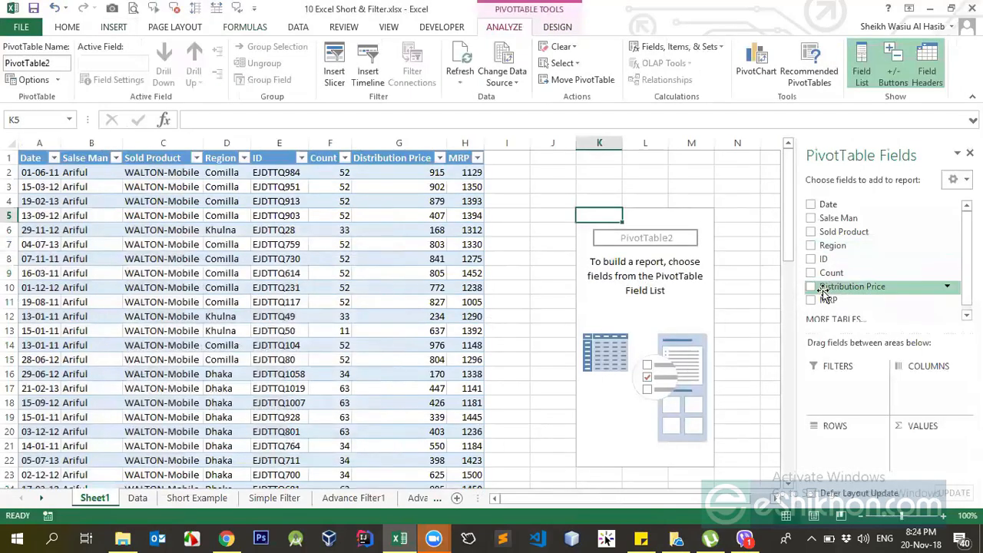
Try the Date field as rows in the new PivotTable, and undo the changes back to the Data sheet's PivotTable
left_click(810, 205)
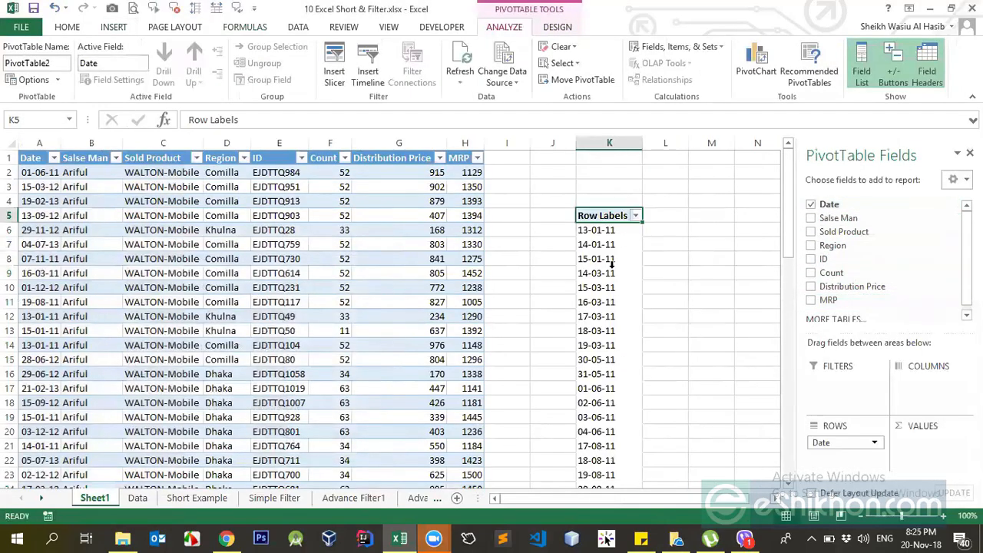
left_click(636, 218)
left_click(635, 218)
key("ctrl+z")
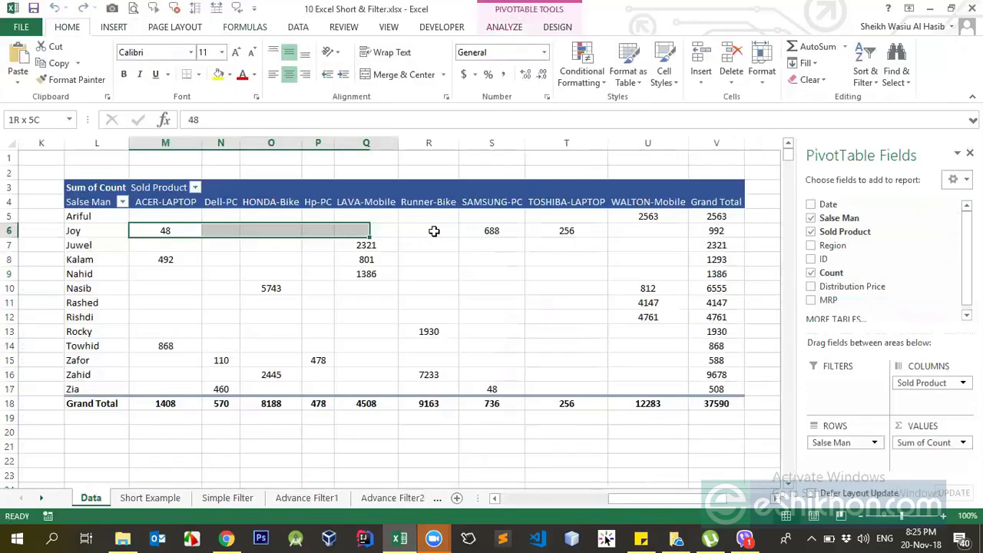
Drill down into the second salesman's SAMSUNG-PC total to list its sales records, and minimize the Zoom window
left_click_drag(434, 228, 499, 233)
double_click(496, 230)
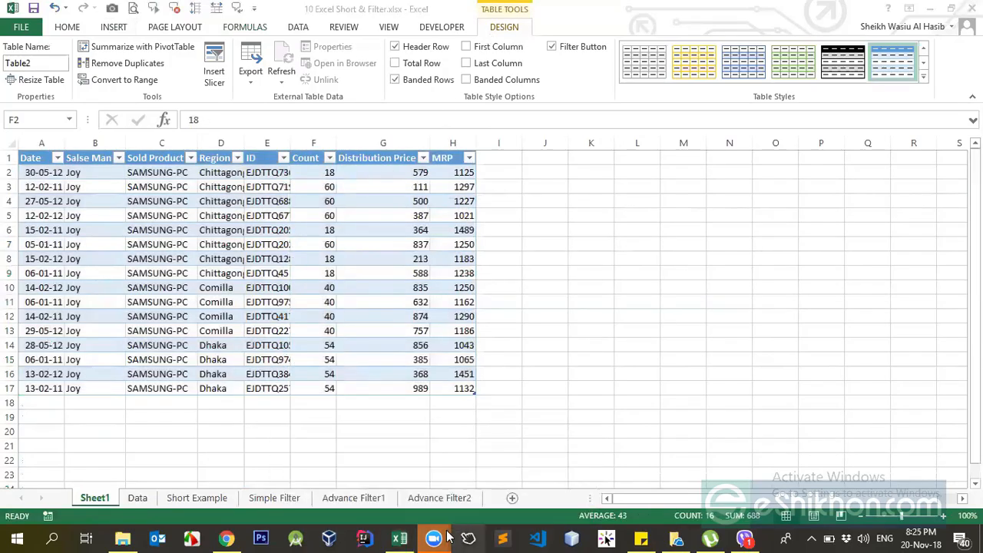
left_click(367, 500)
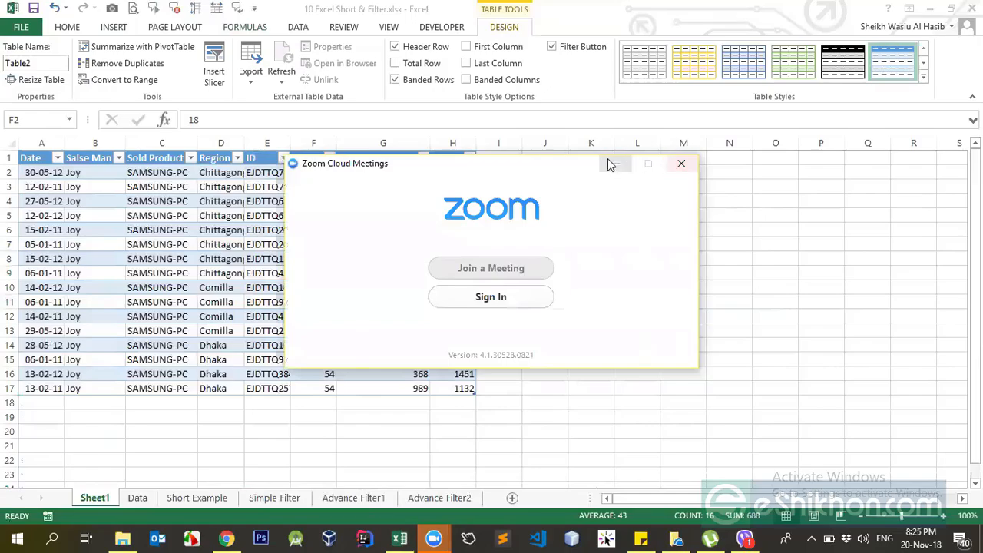
left_click(610, 164)
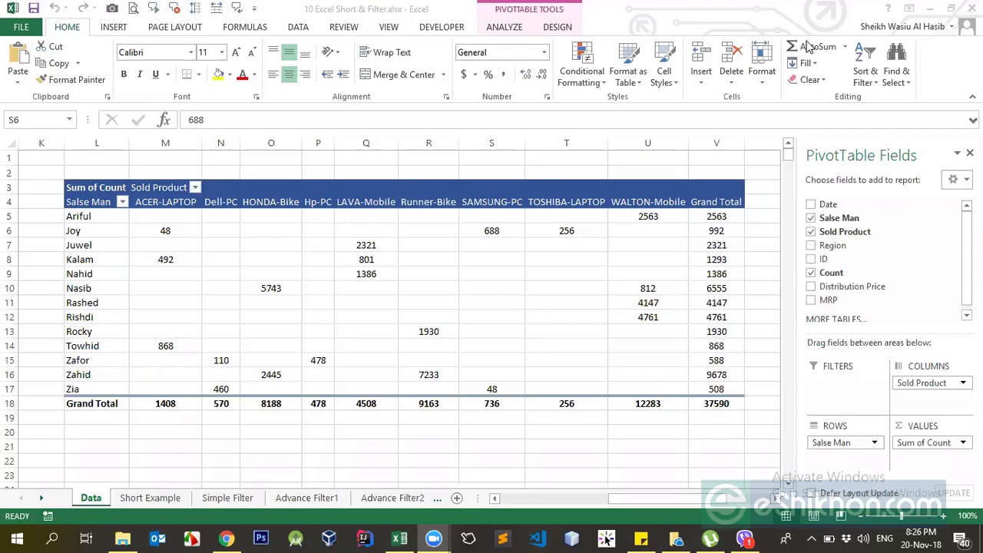
Drill down into the first salesman's WALTON-Mobile total and delete the generated detail sheet
double_click(648, 216)
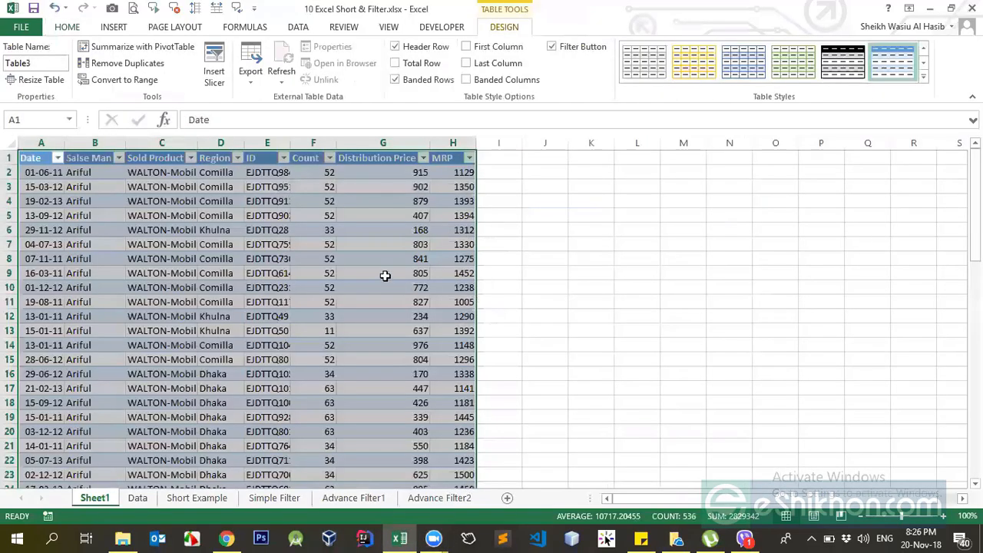
left_click(382, 274)
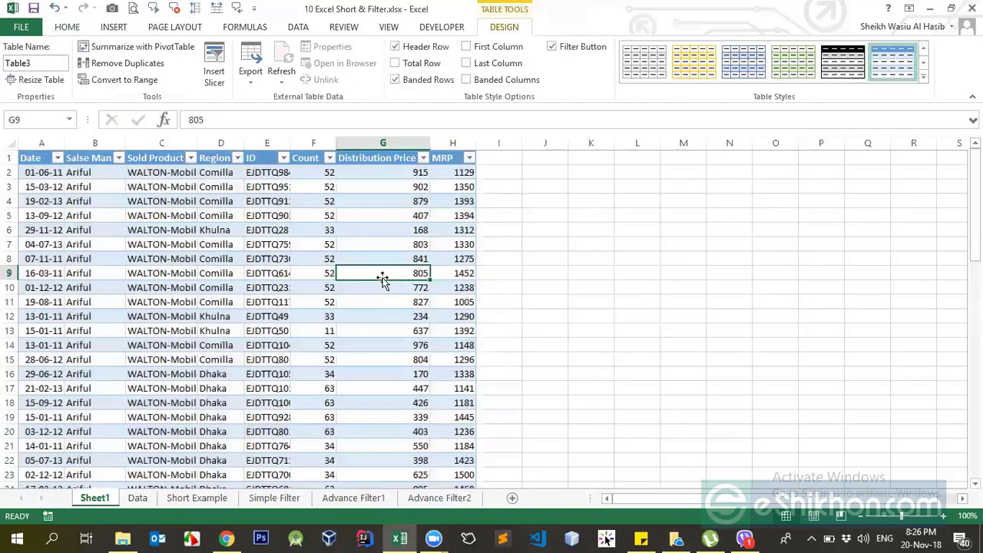
key("alt+h")
key("d")
key("s")
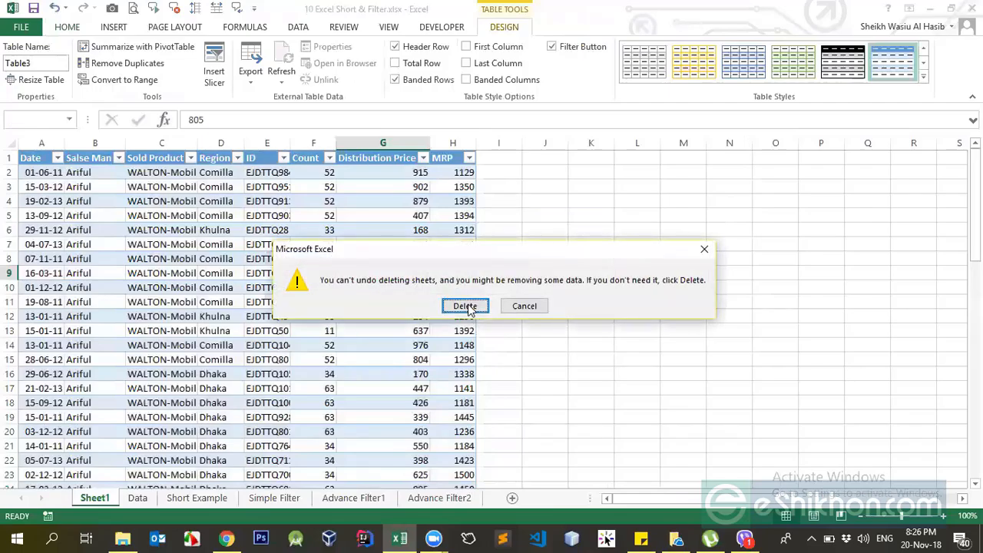
left_click(466, 305)
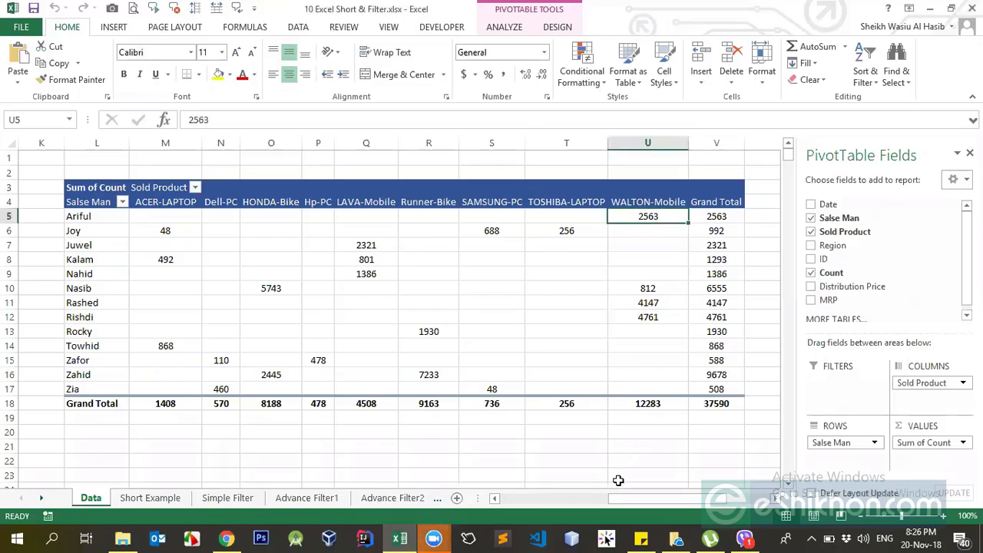
left_click_drag(652, 498, 537, 518)
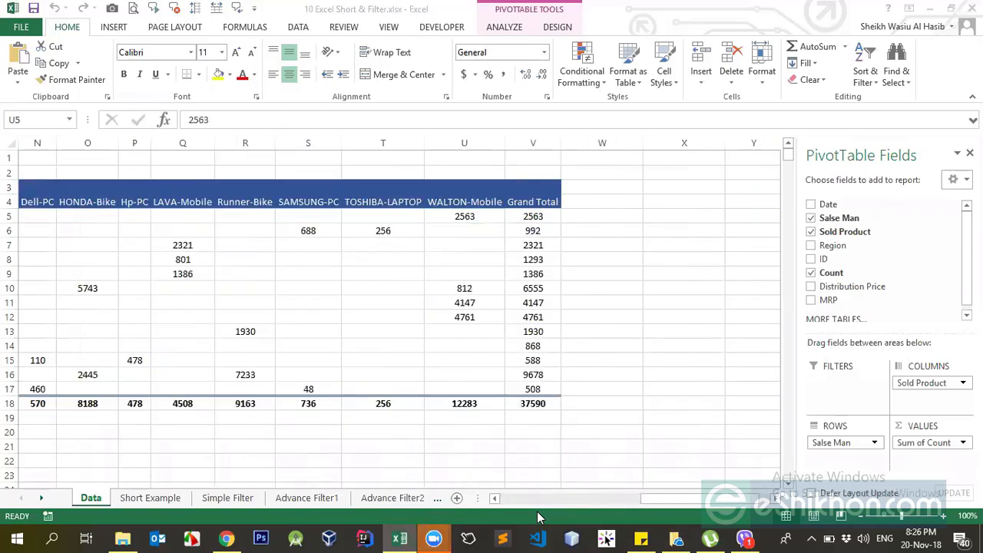
left_click_drag(697, 501, 637, 500)
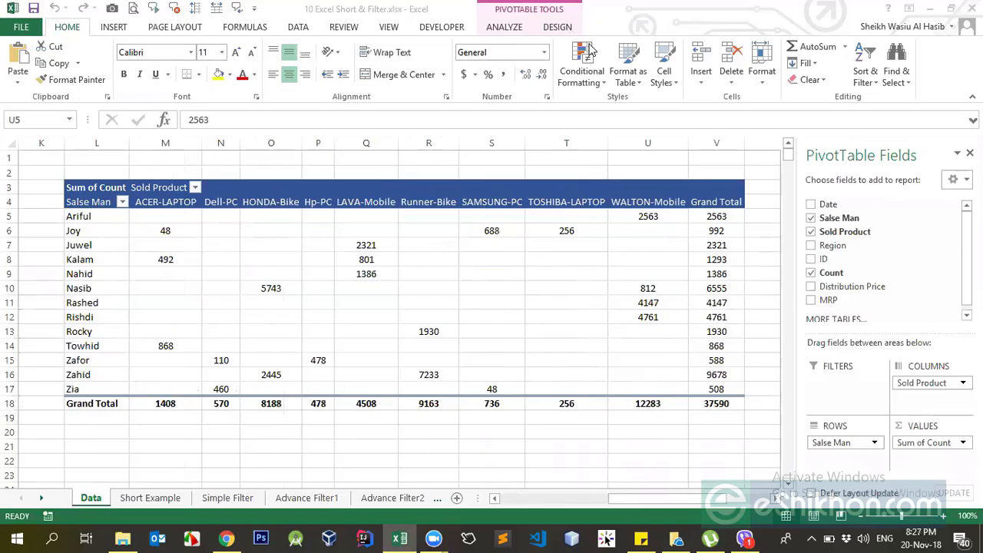
left_click(137, 235)
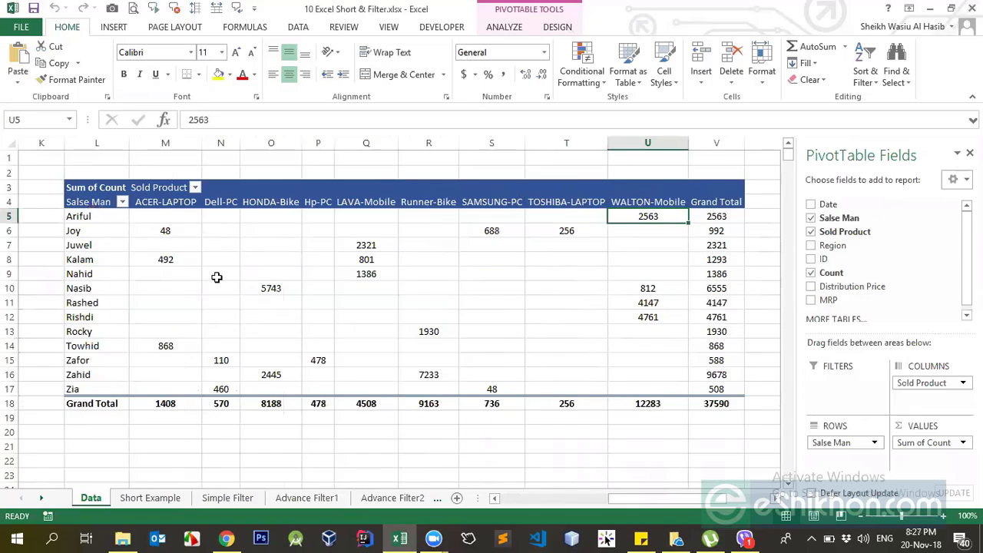
left_click(180, 229)
left_click(328, 231)
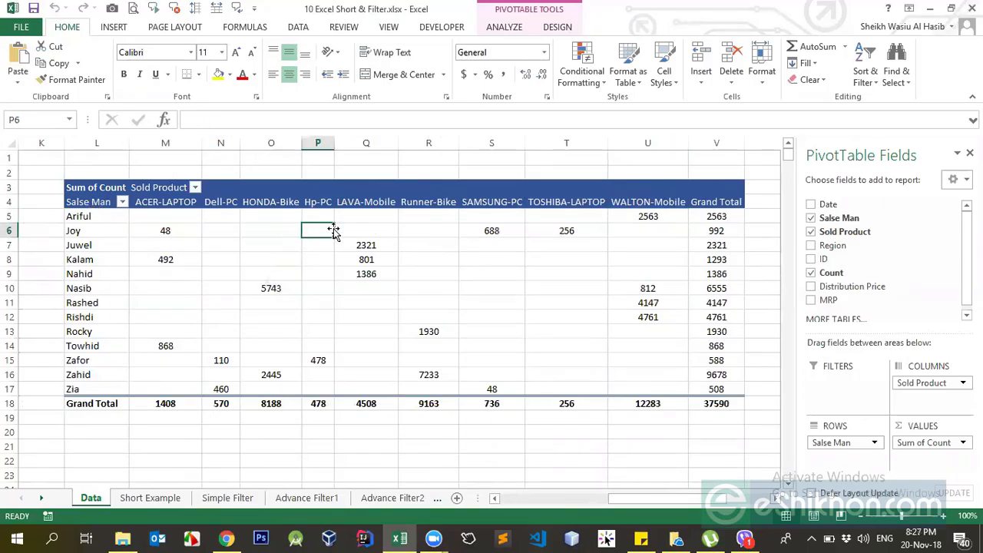
Drill down into the second salesman's ACER-LAPTOP total and delete the generated detail sheet
left_click(168, 230)
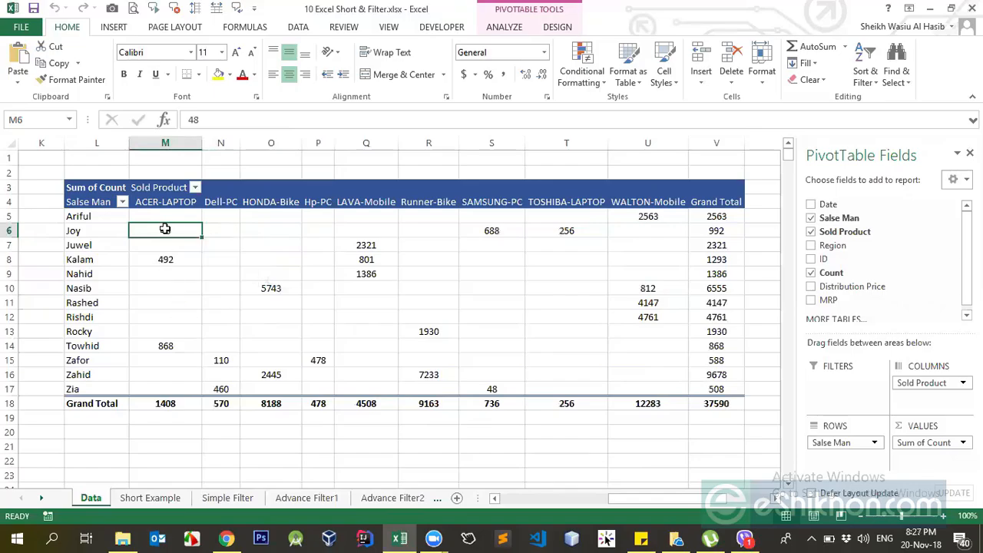
mouse_move(165, 229)
double_click(159, 231)
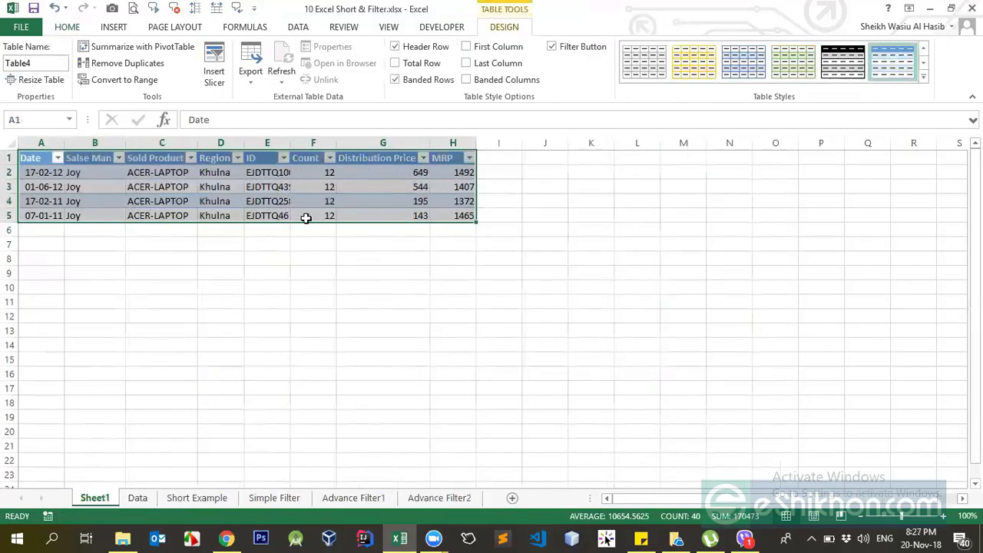
key("alt+h")
key("d")
key("s")
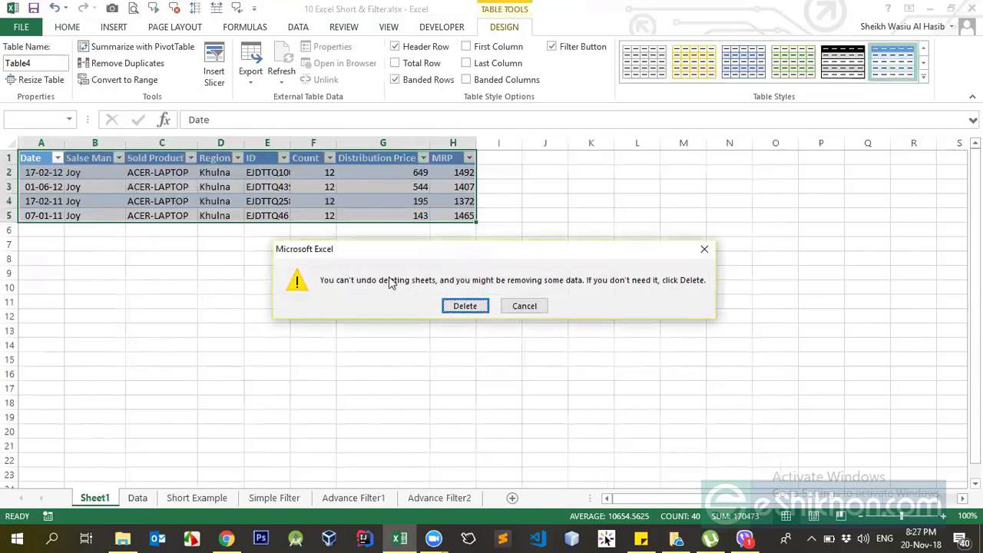
left_click(465, 304)
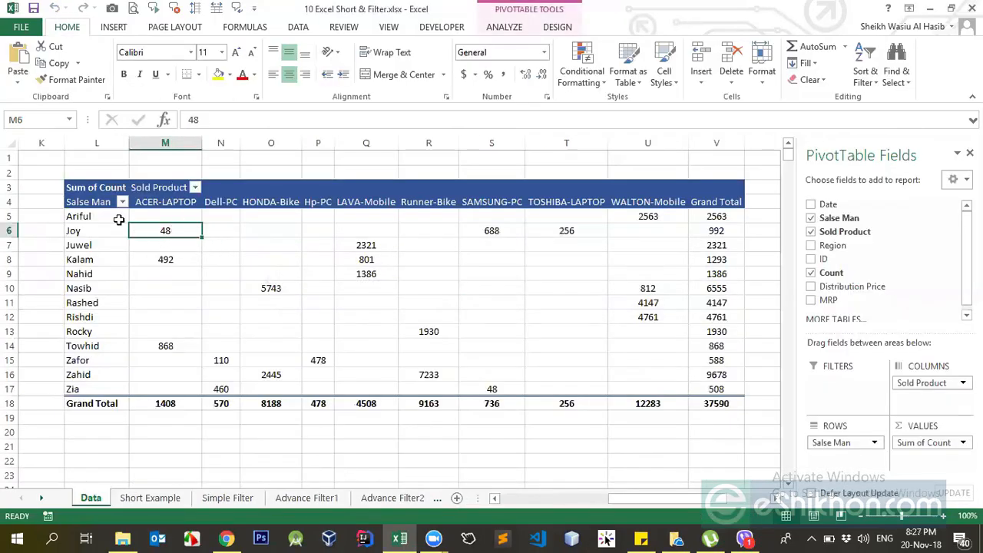
List the second salesman's ACER-LAPTOP sales records on a new sheet again and select their Count values to check the sum
double_click(176, 238)
left_click_drag(326, 172, 324, 217)
left_click(267, 201)
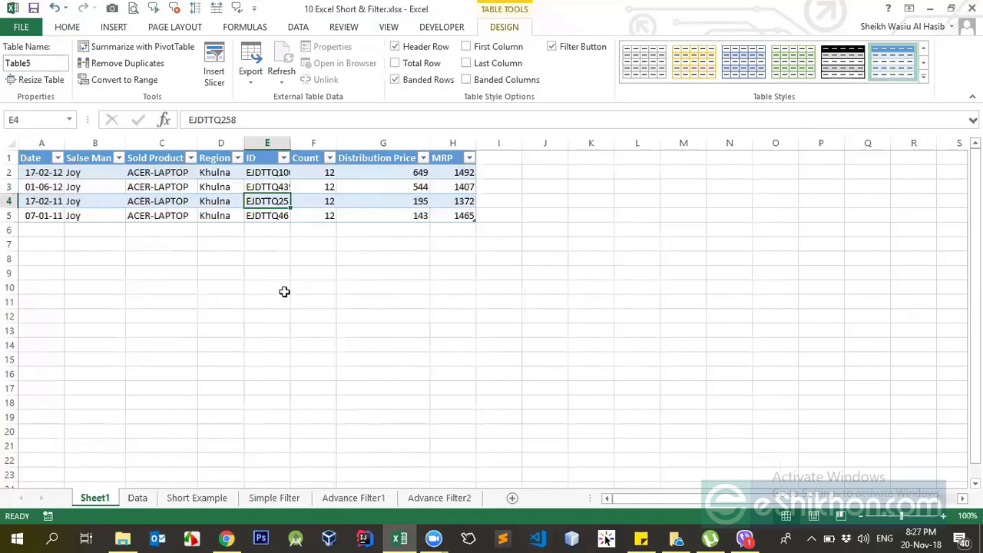
Delete the generated detail sheet listing the second salesman's ACER-LAPTOP sales records
key("alt+e")
key("l")
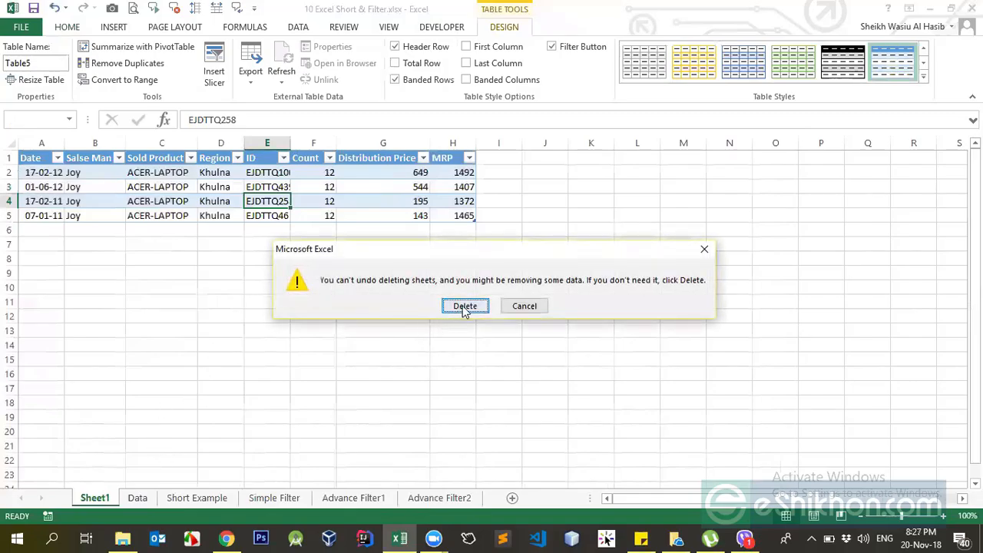
left_click(464, 306)
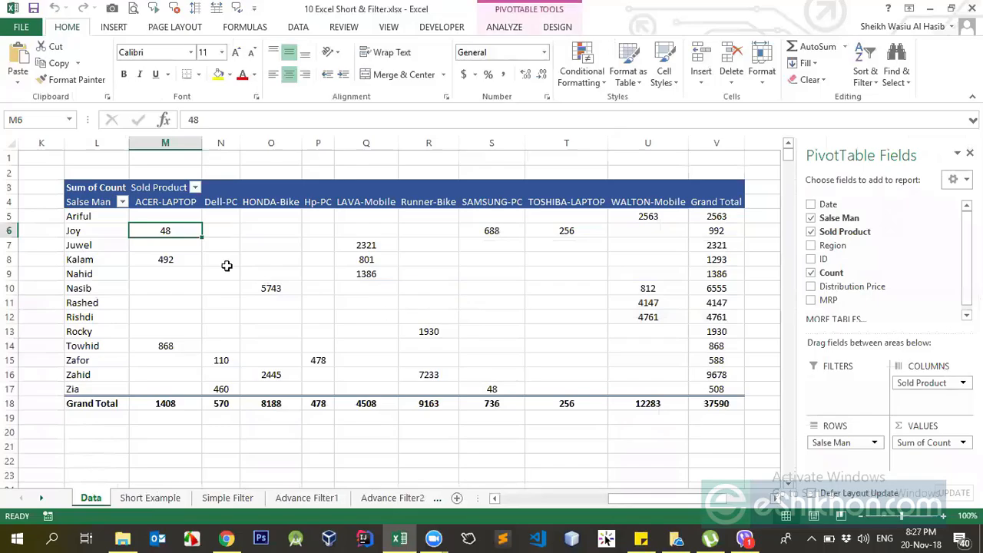
Drill down into the row 10 salesman's WALTON-Mobile total, inspect its records, and delete the generated detail sheet
double_click(648, 288)
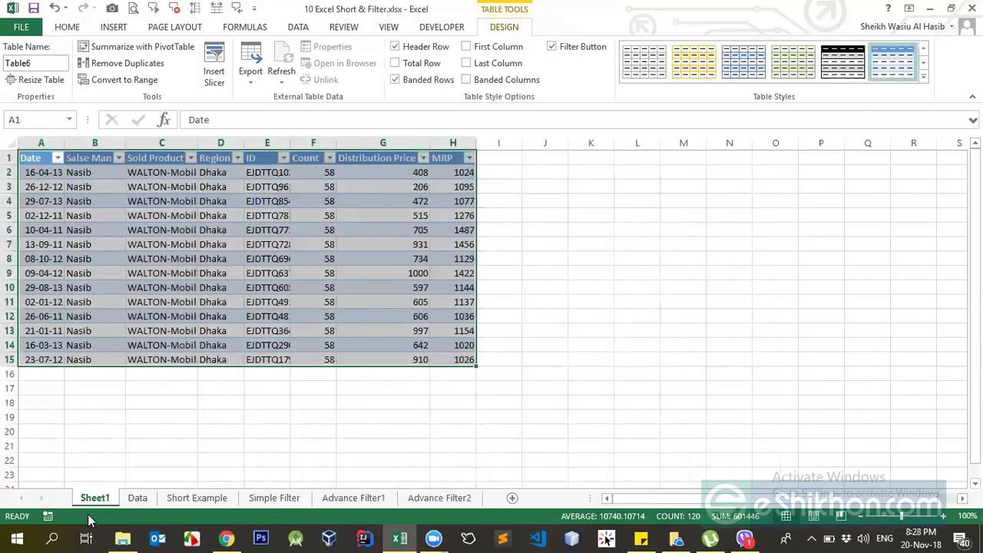
left_click(158, 217)
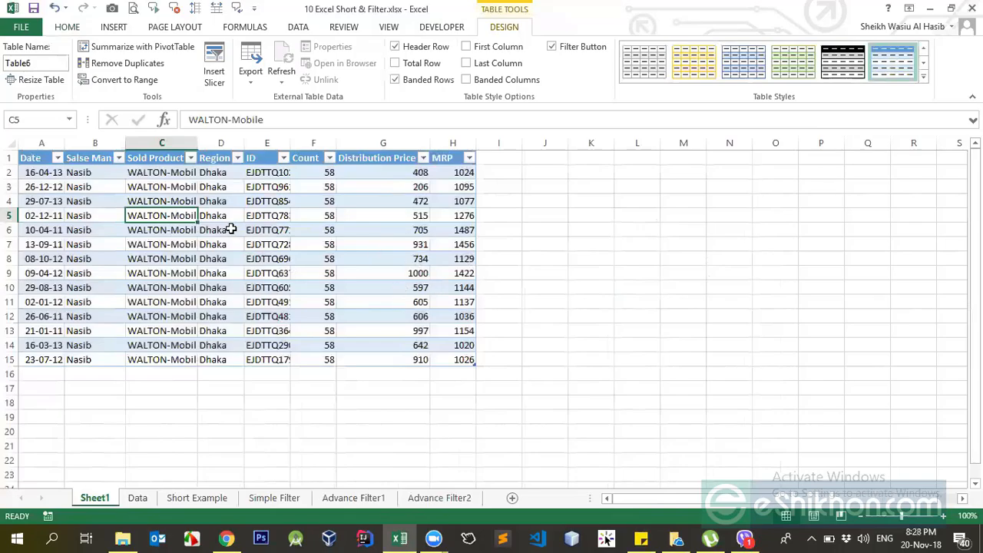
left_click(252, 176)
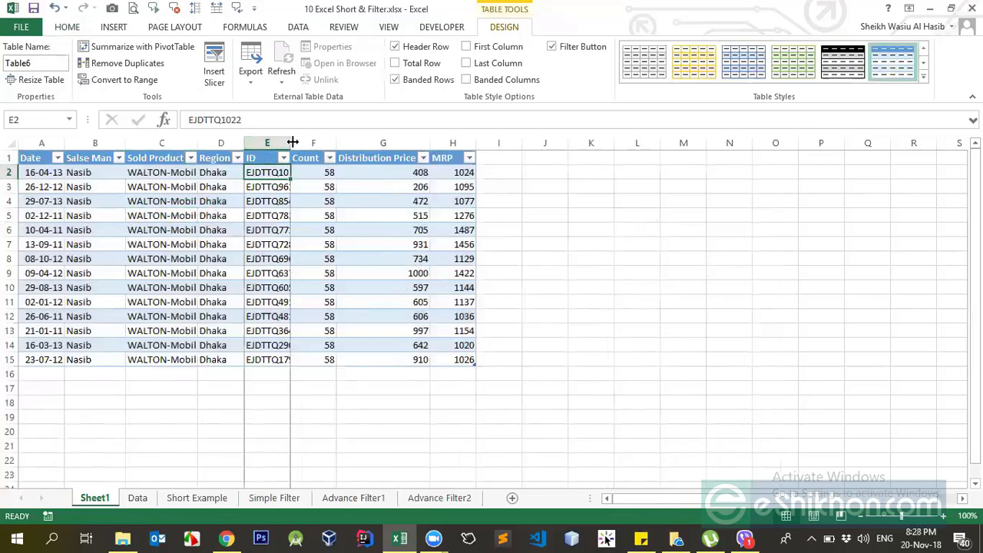
double_click(291, 143)
key("ctrl+z")
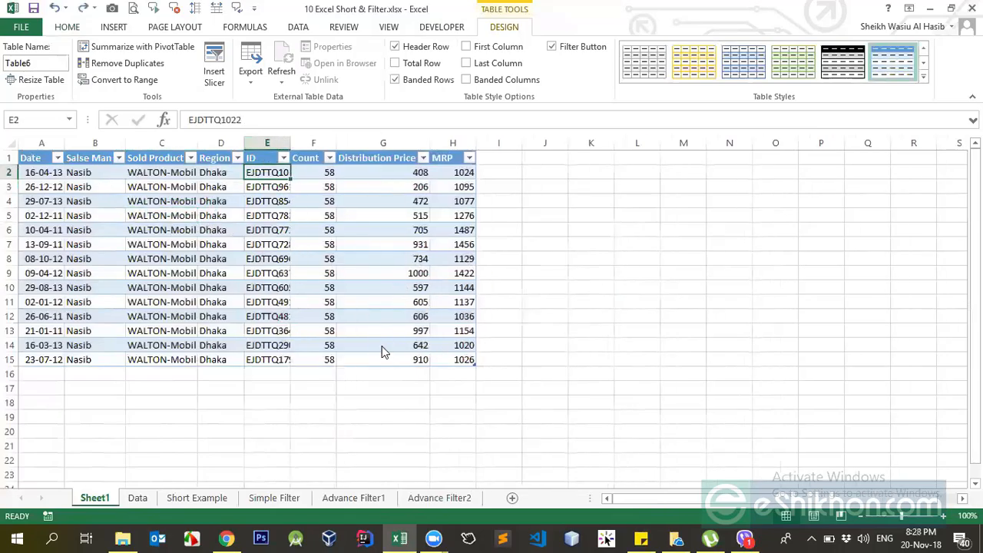
key("alt+e")
key("l")
left_click(464, 306)
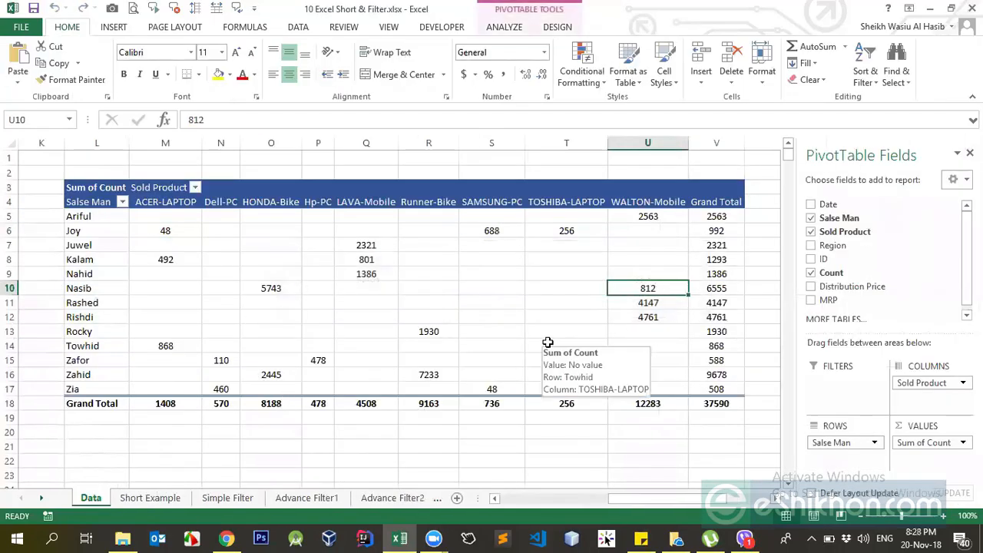
Examine the row 15 salesman's Dell-PC, Hp-PC and Grand Total values in the PivotTable
left_click(642, 305)
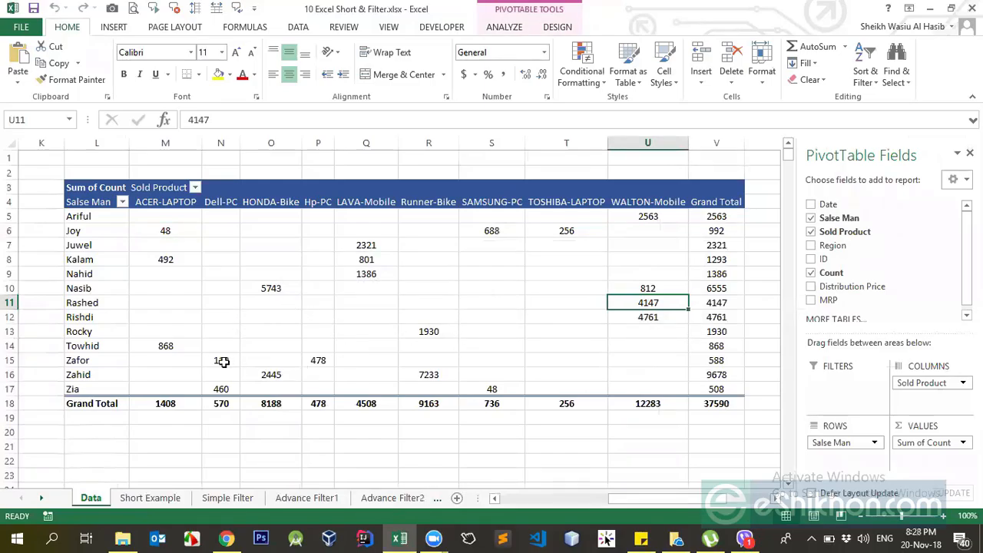
left_click_drag(145, 361, 234, 361)
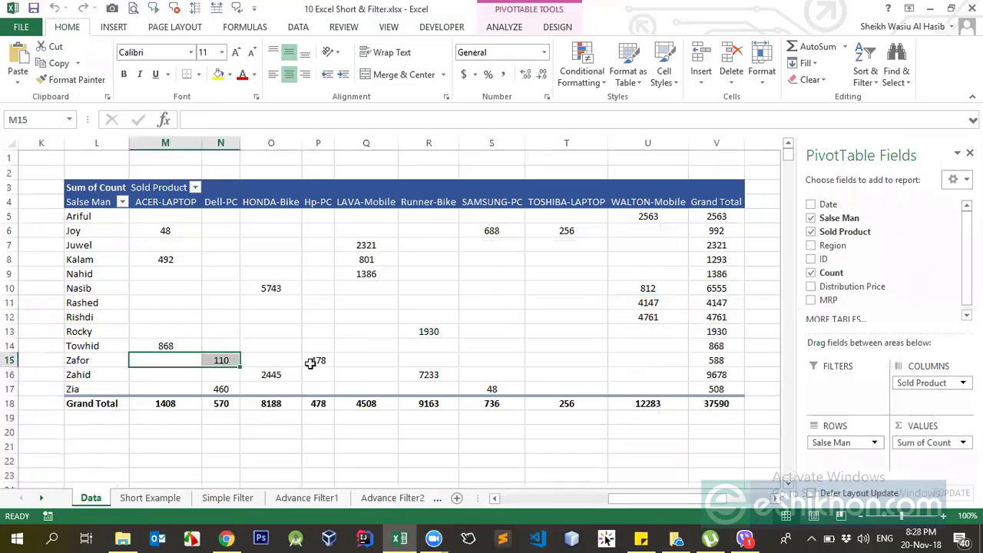
left_click(311, 361)
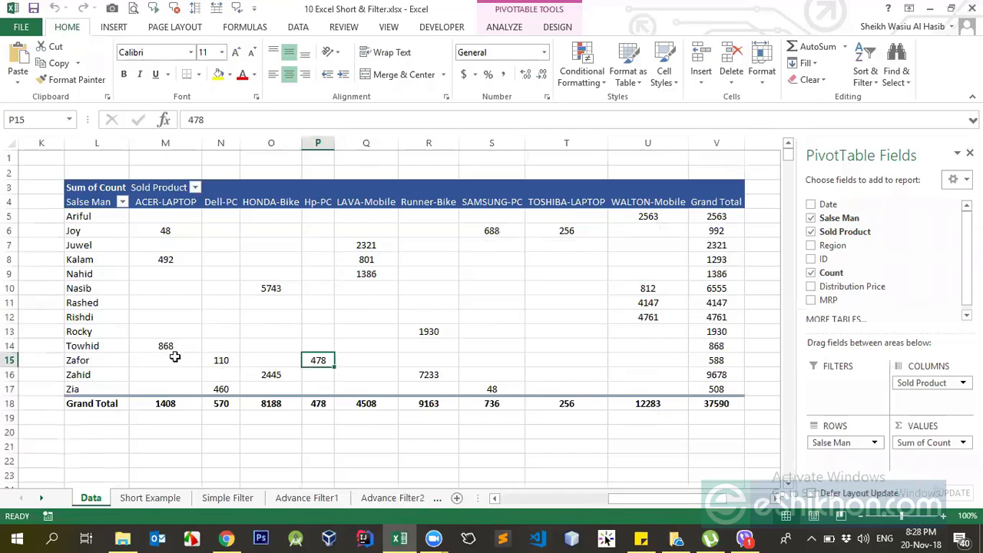
left_click(219, 358)
left_click(216, 202)
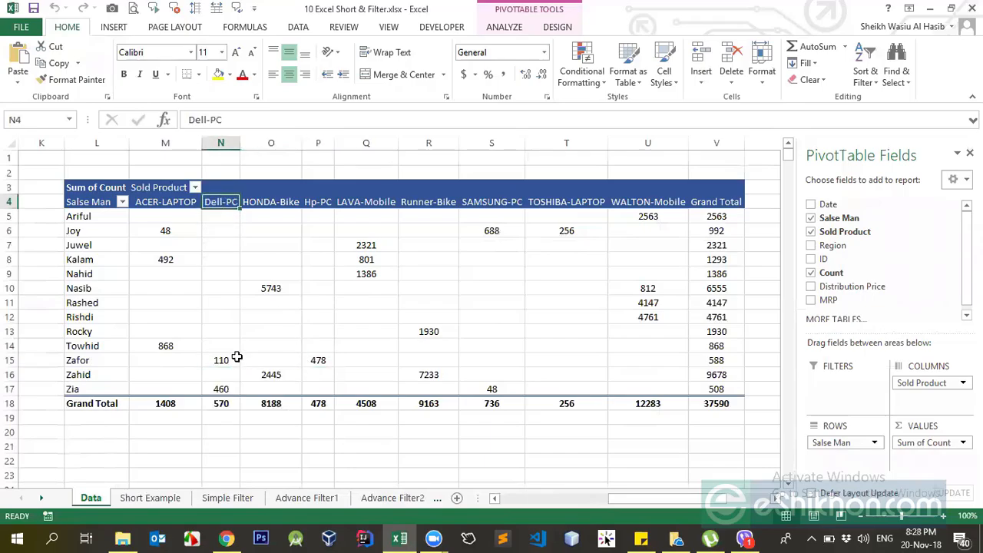
left_click(318, 361)
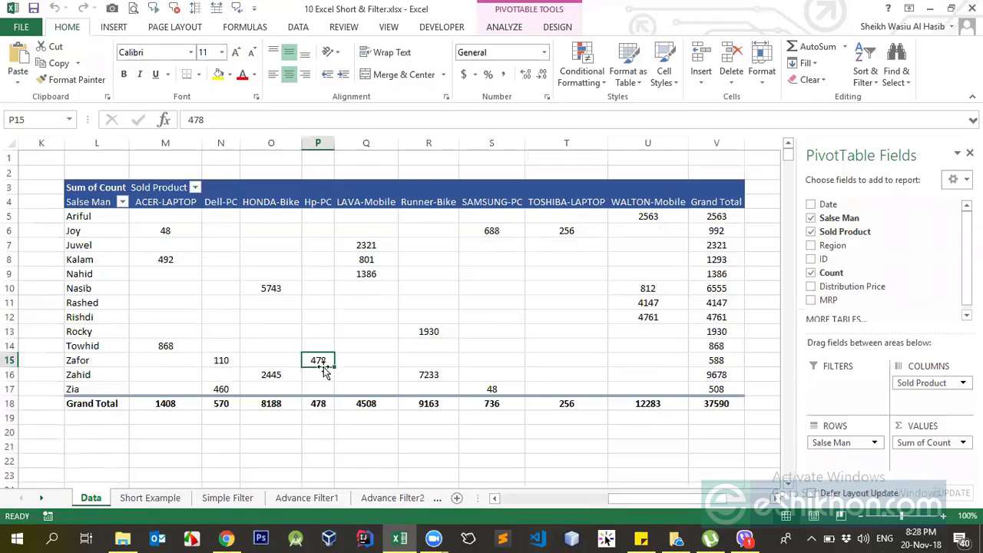
left_click(717, 361)
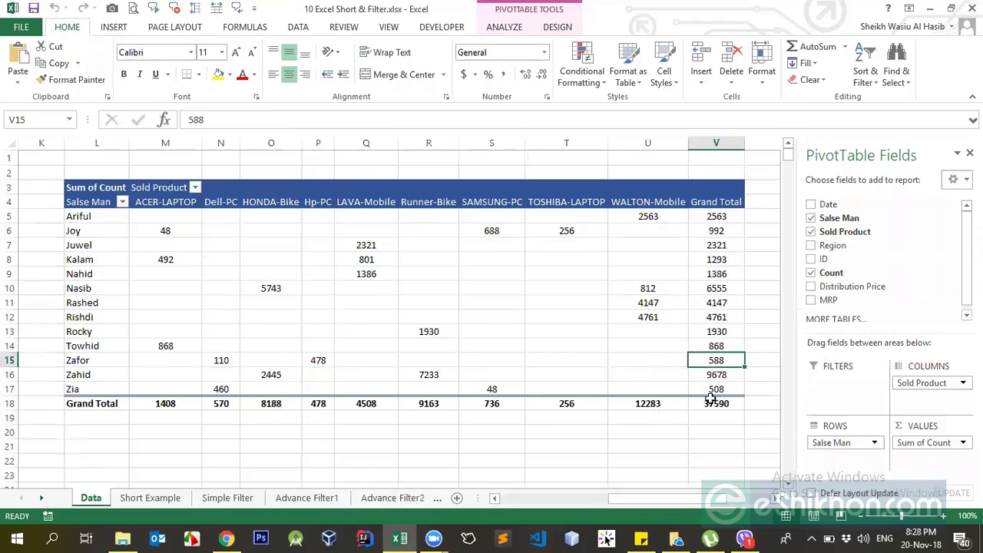
Drill down into the row 15 salesman's Grand Total and delete the generated detail sheet
double_click(736, 360)
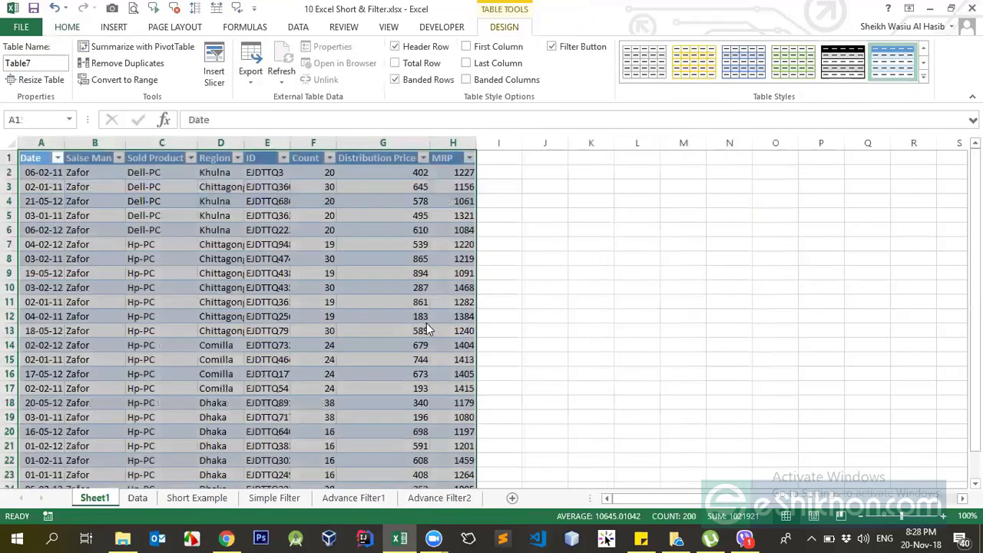
key("alt+e")
key("l")
left_click(468, 308)
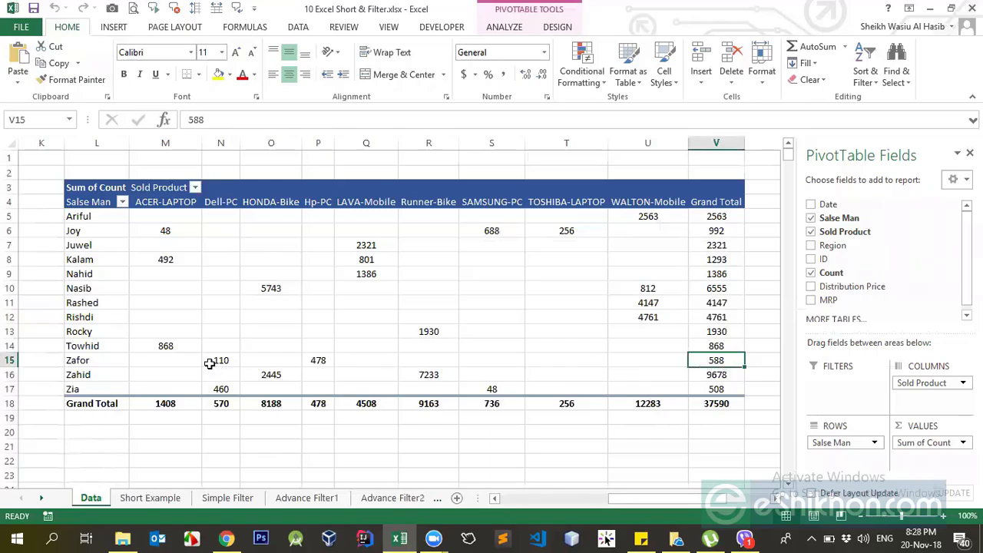
Check the row 15 salesman's Dell-PC through Hp-PC sum, and drill down into the Grand Total again to sum the Count values
left_click_drag(212, 361, 310, 362)
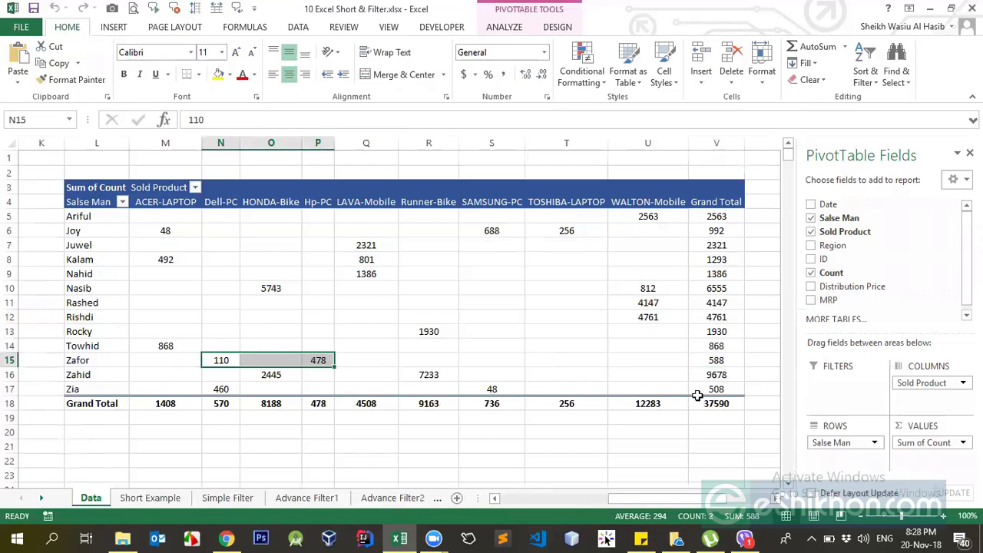
left_click(656, 361)
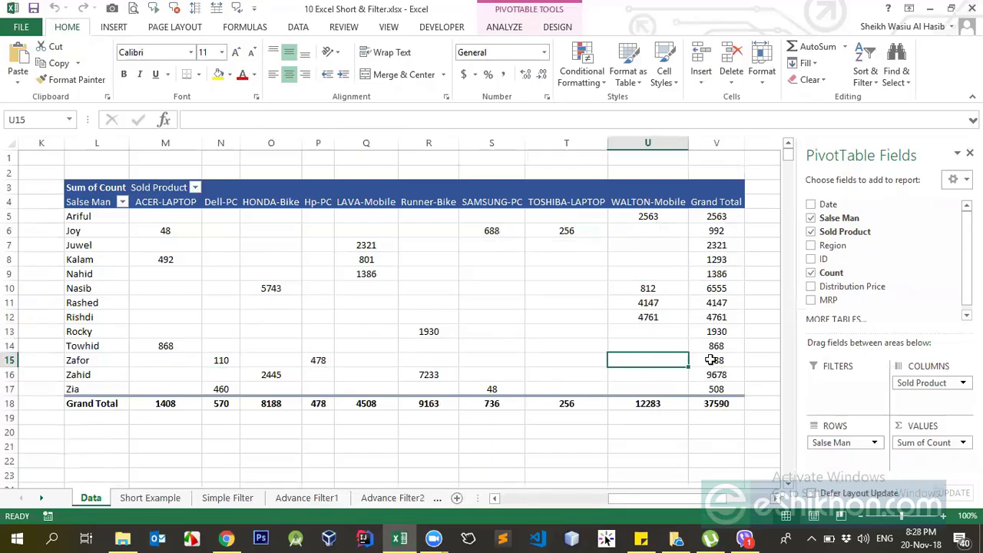
double_click(711, 360)
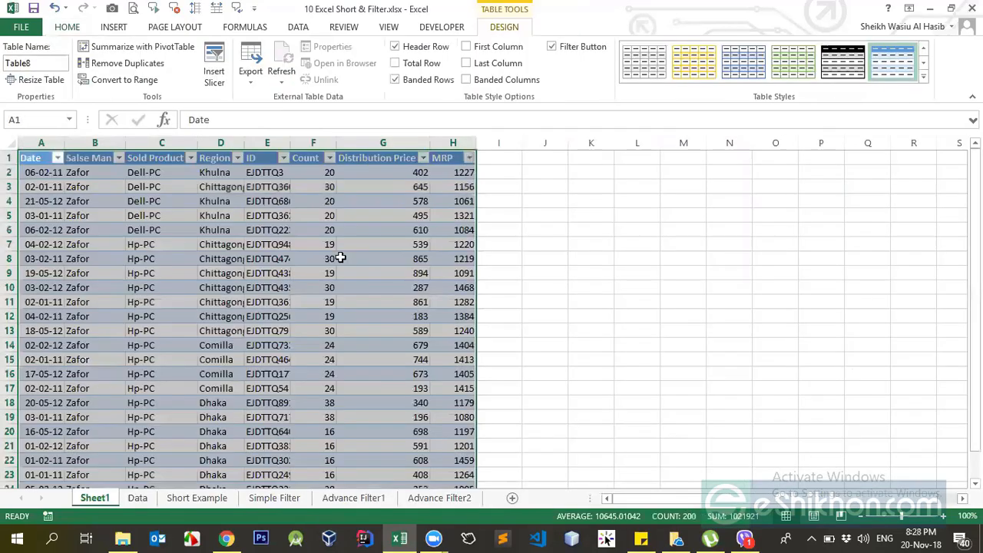
left_click(341, 256)
left_click(317, 172)
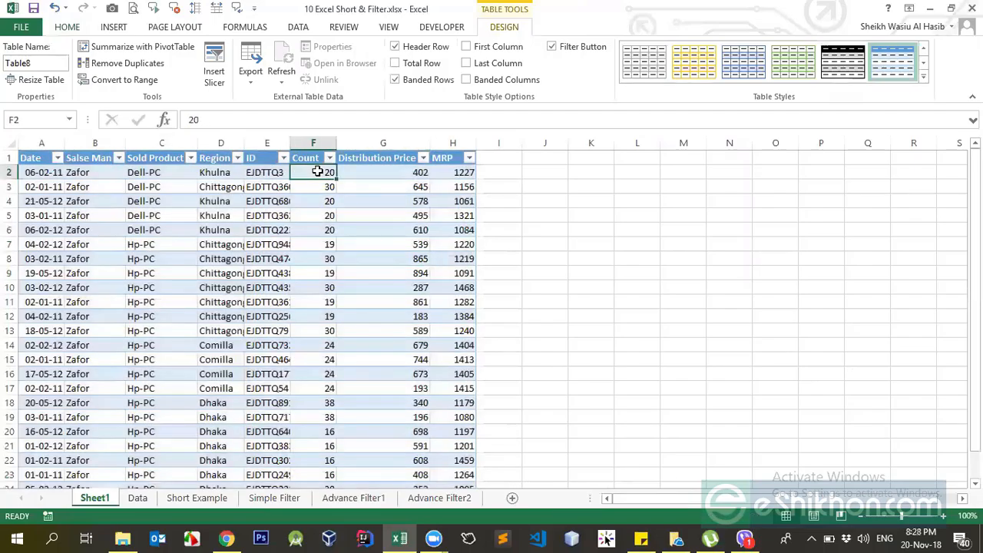
key("ctrl+shift+Down")
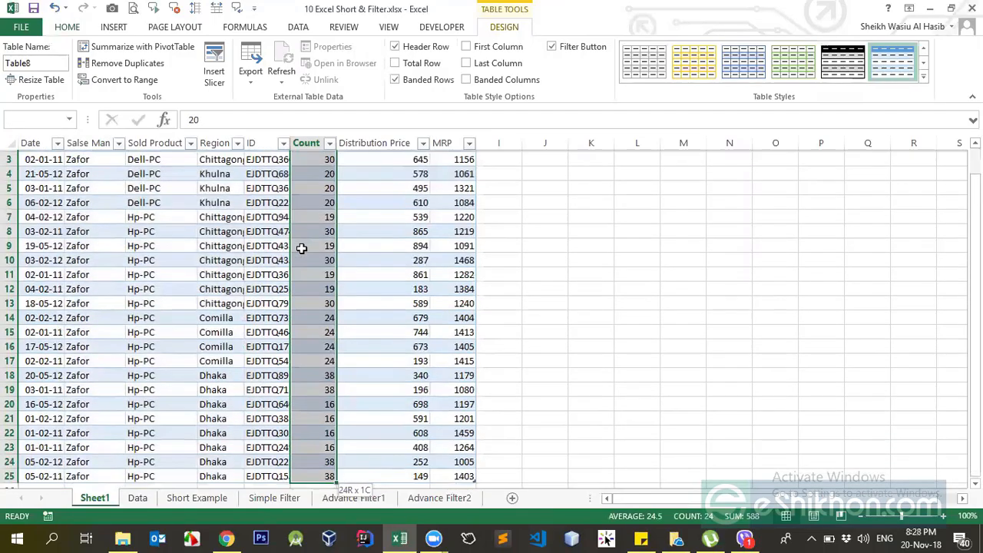
scroll(294, 182, "up", 1)
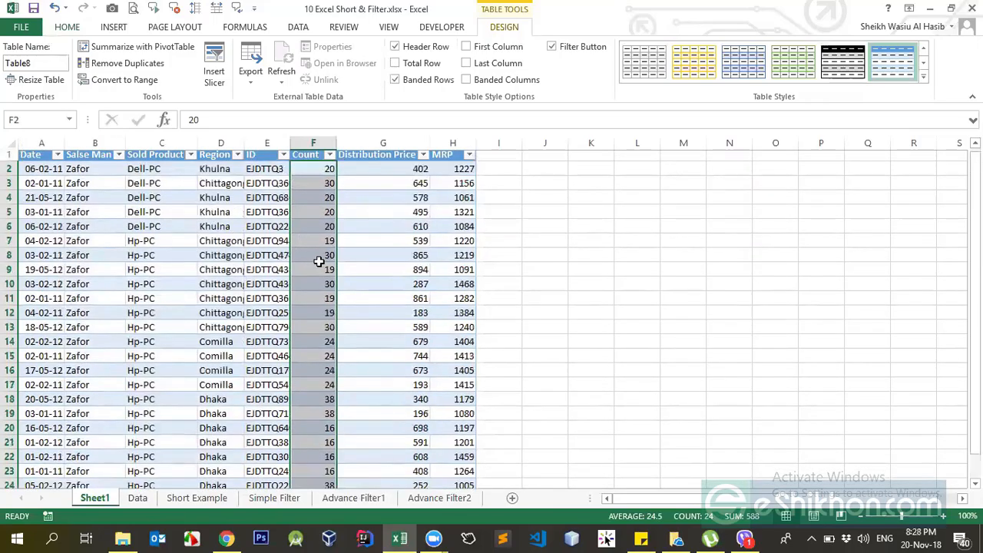
Review the full record list behind the row 15 Grand Total and delete its detail sheet
left_click(257, 160)
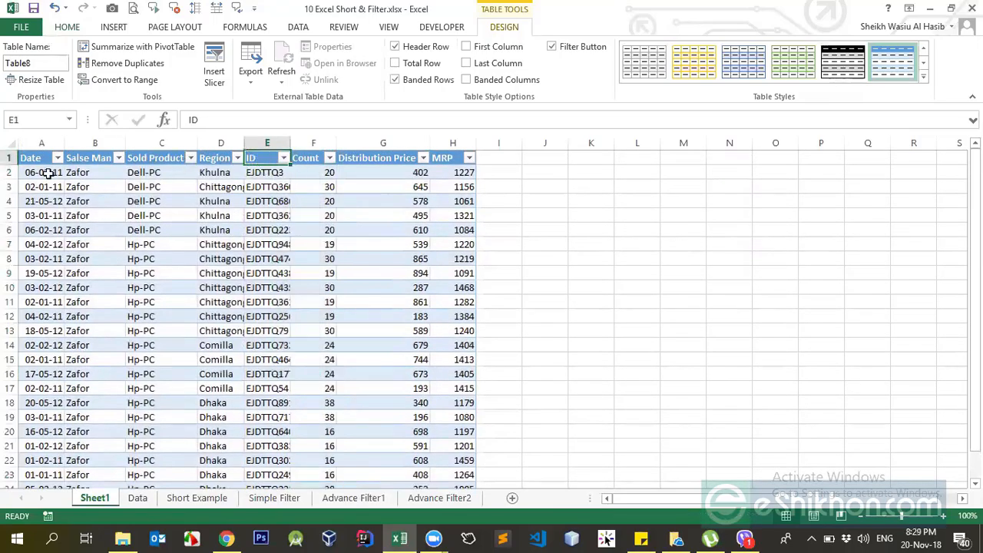
left_click_drag(31, 160, 472, 460)
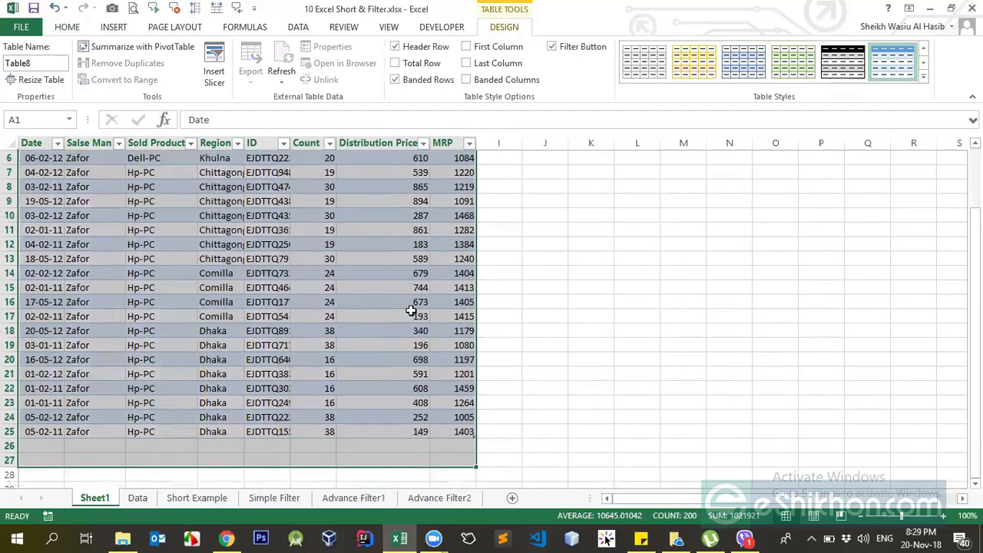
left_click(303, 345)
key("ctrl+Up")
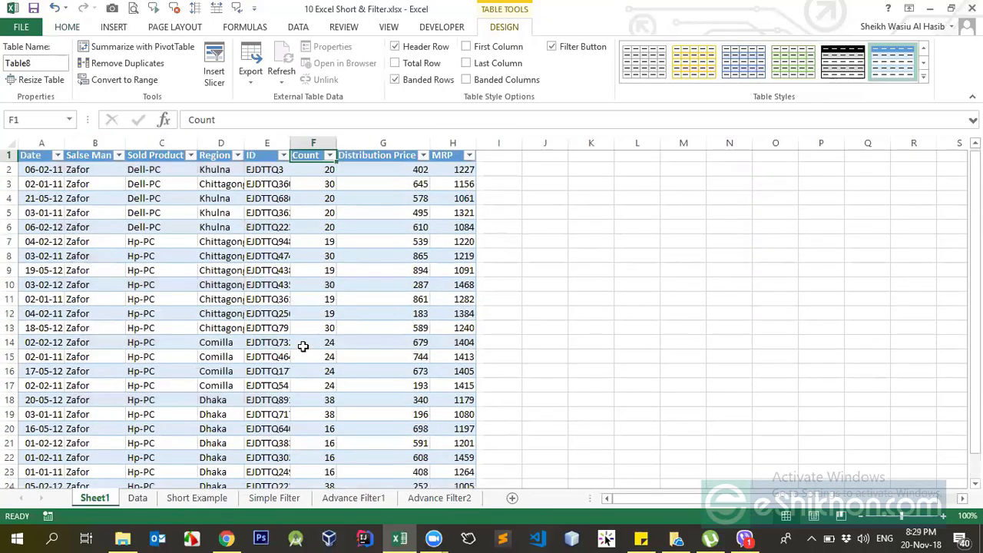
key("ctrl+Left")
key("alt+e")
key("l")
left_click(461, 309)
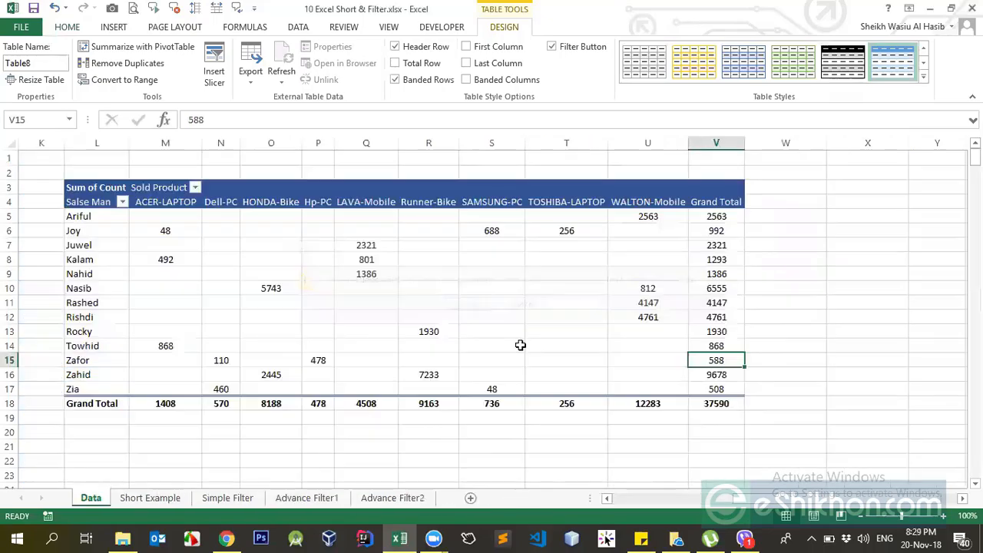
Examine the overall Grand Total, the HONDA-Bike total, and individual salesmen's ACER-LAPTOP, HONDA-Bike and LAVA-Mobile values
left_click(707, 409)
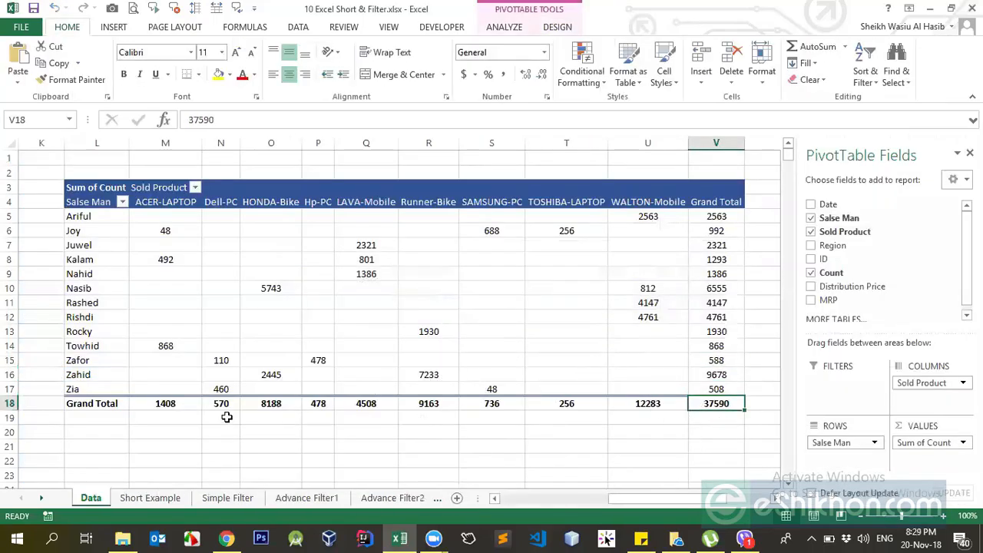
left_click(269, 405)
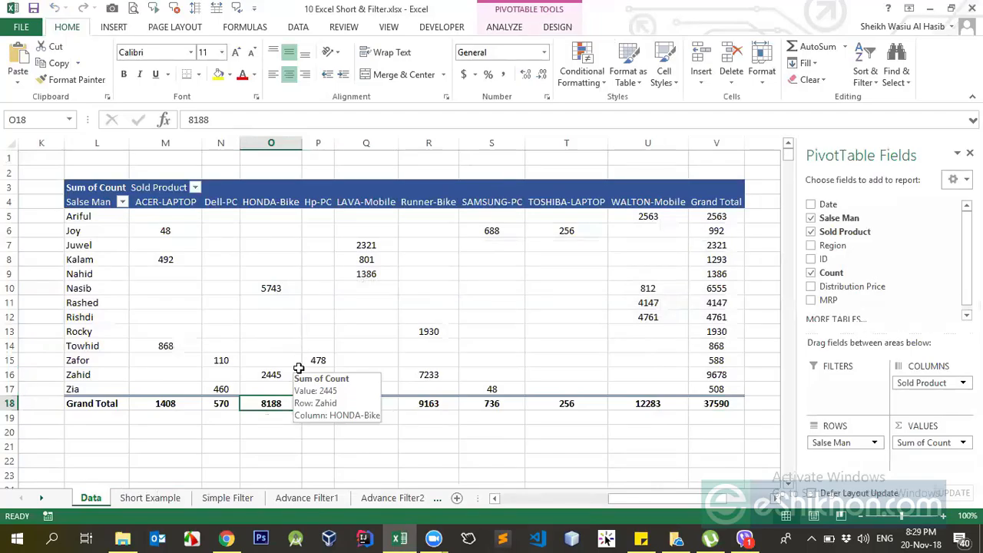
left_click(281, 289)
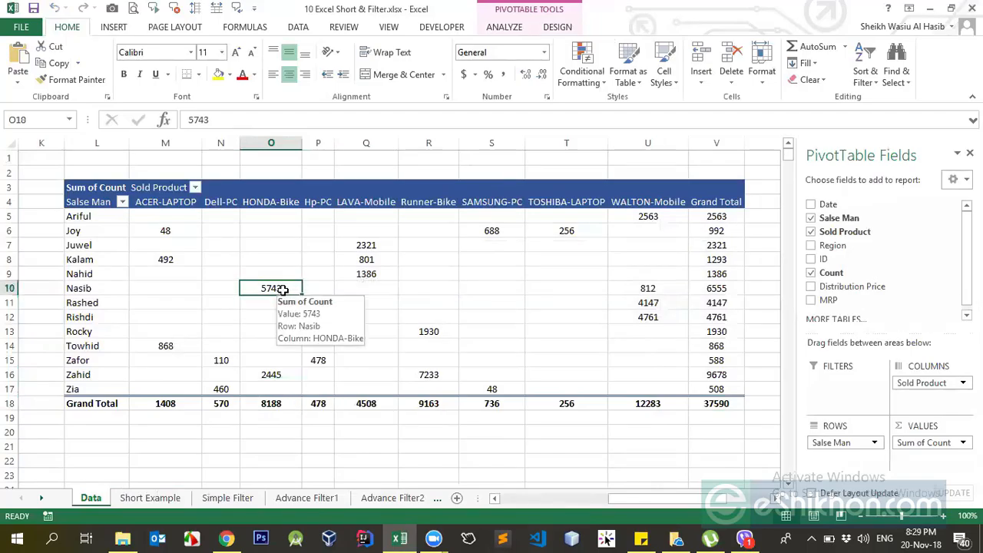
left_click_drag(163, 232, 382, 253)
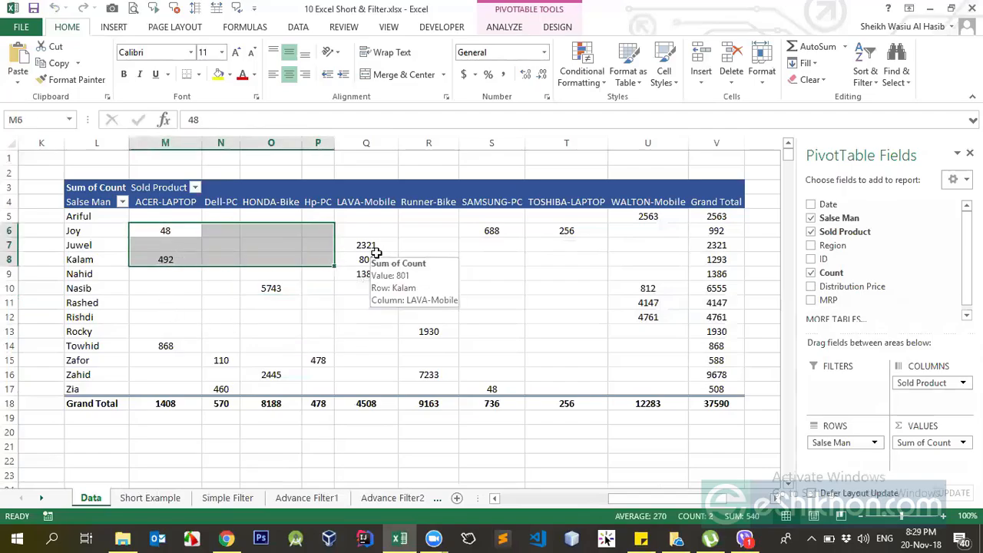
left_click(371, 247)
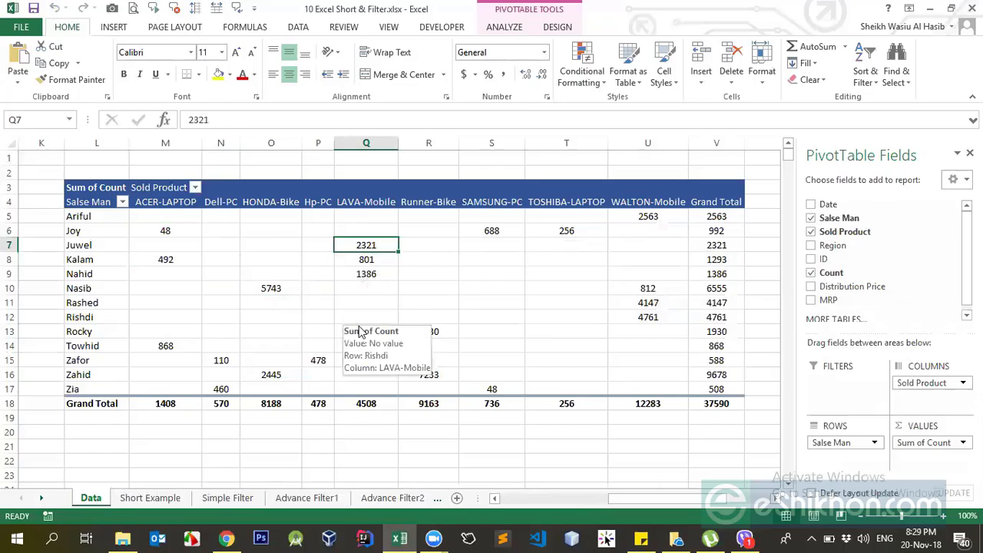
Return to the source data table and turn on filtering for its header row
left_click_drag(678, 499, 511, 506)
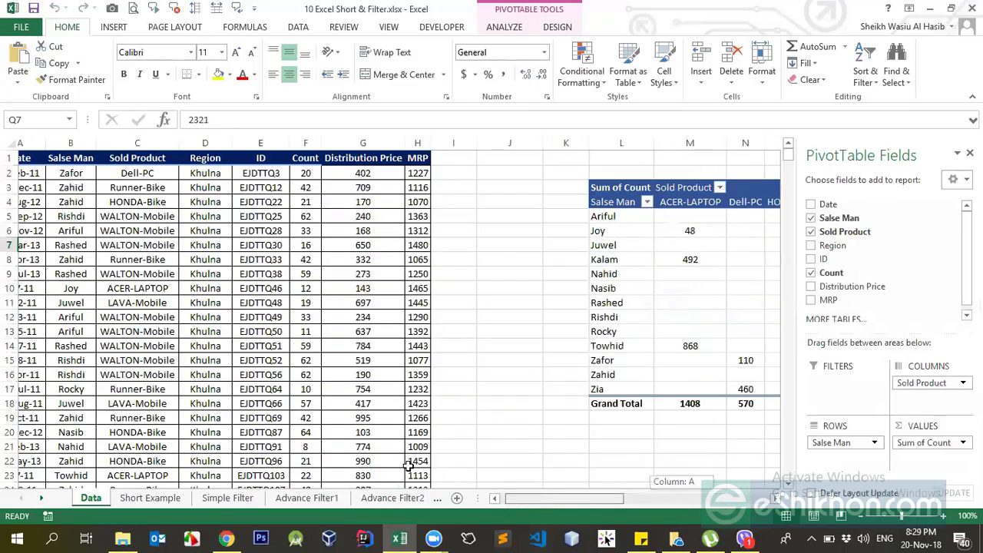
left_click(229, 202)
left_click(239, 163)
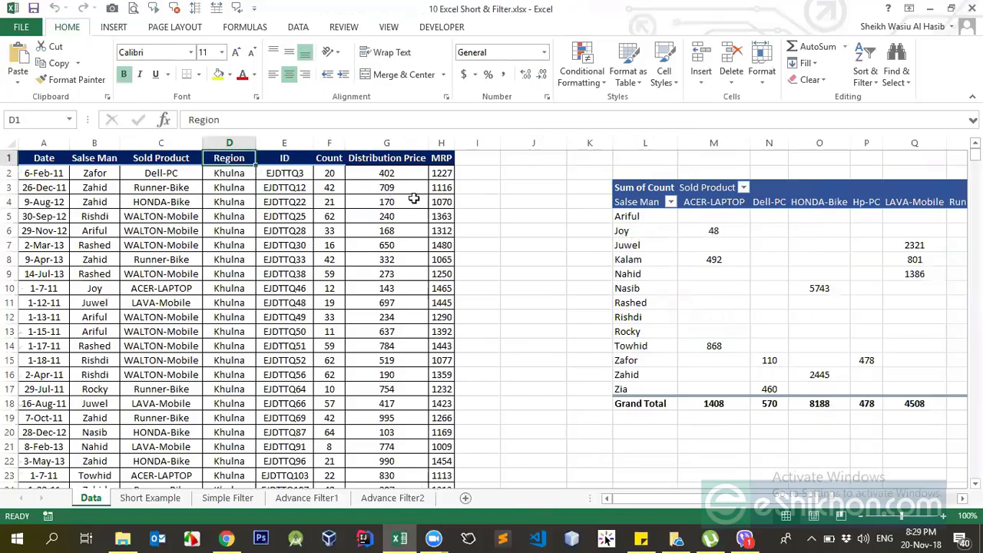
left_click(584, 245)
left_click(653, 245)
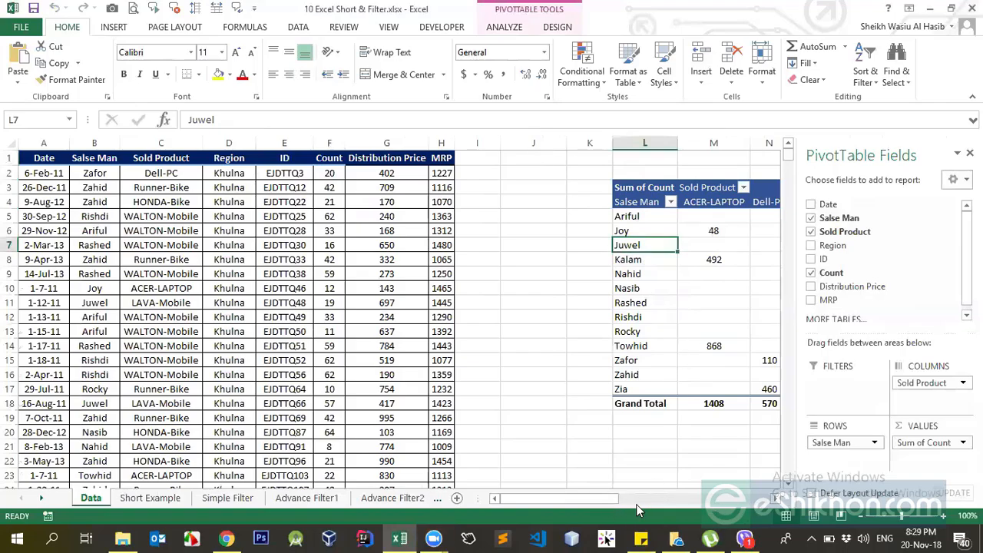
left_click(229, 158)
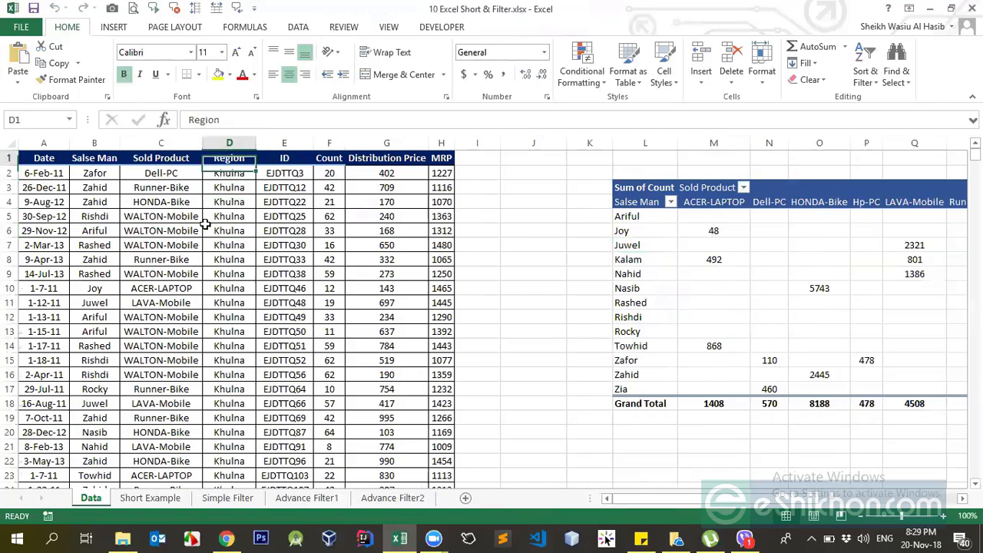
left_click(298, 27)
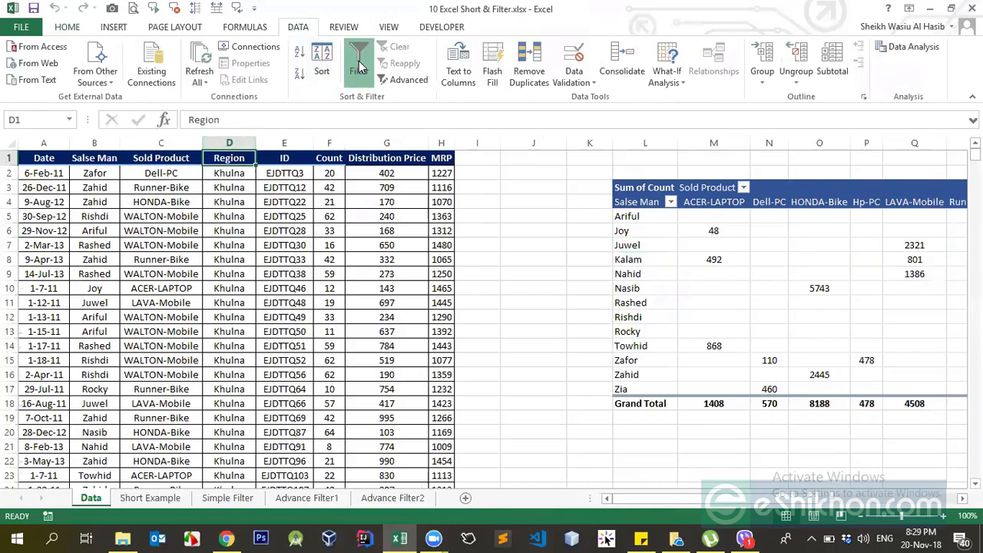
left_click(359, 68)
Review the filter options and name list of the Salse Man column, leaving it unfiltered
left_click(105, 186)
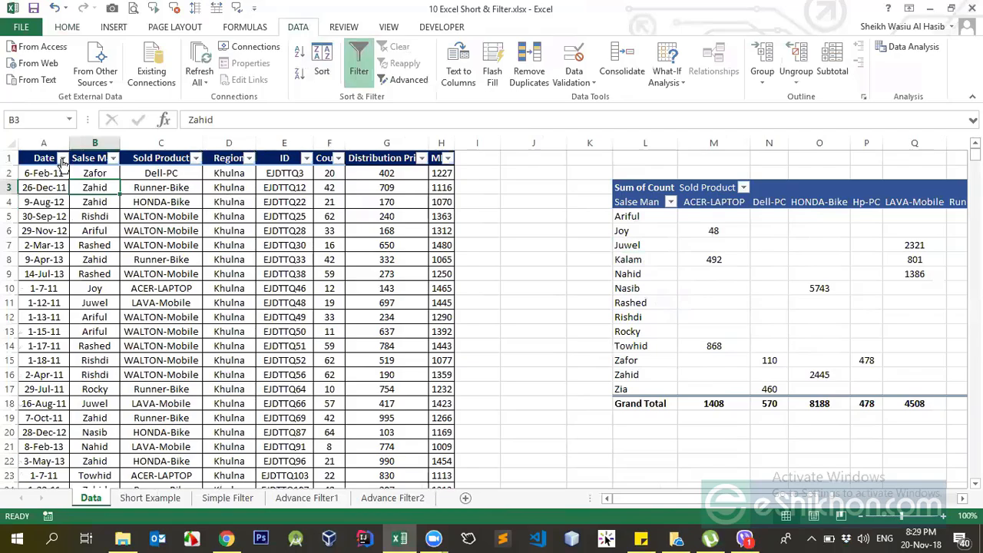
left_click(95, 161)
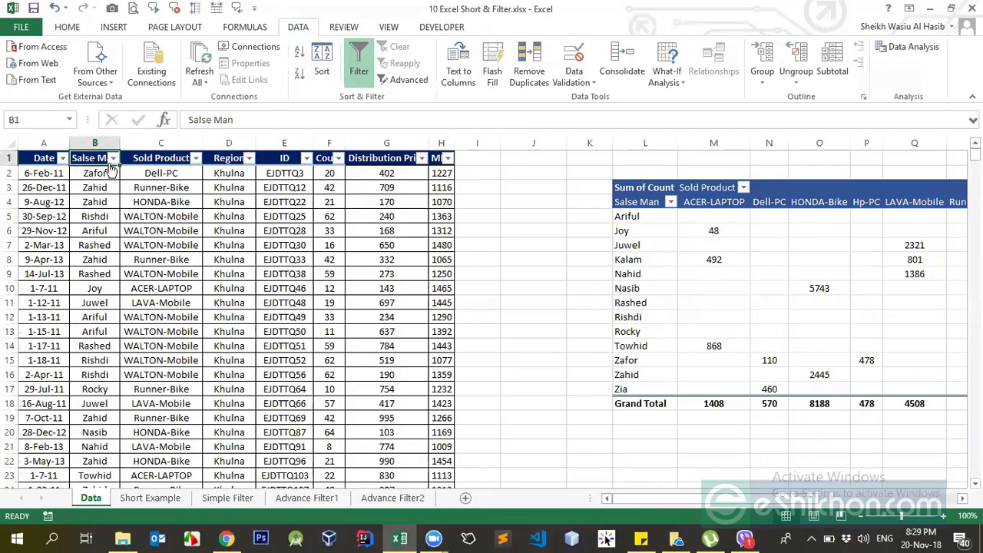
left_click(113, 158)
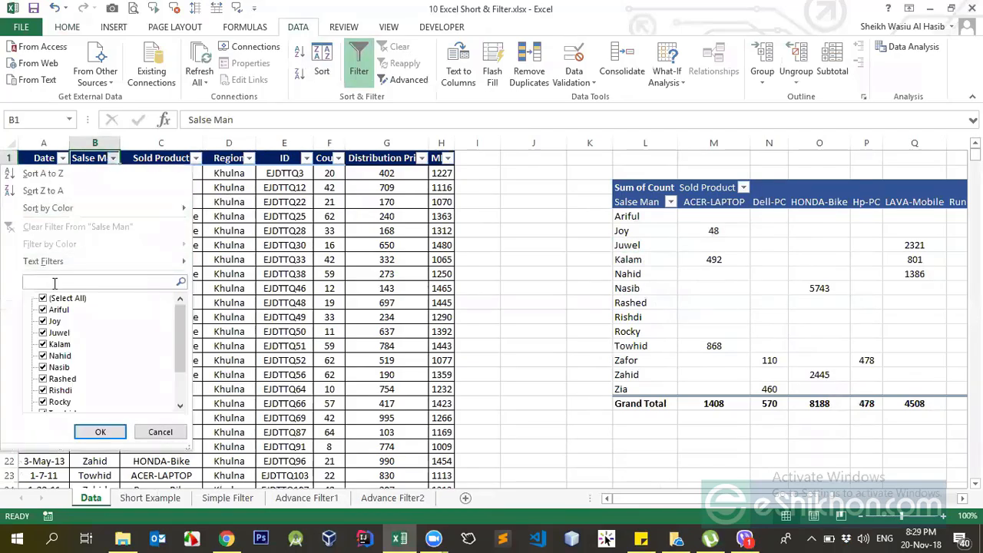
left_click(235, 181)
left_click(148, 168)
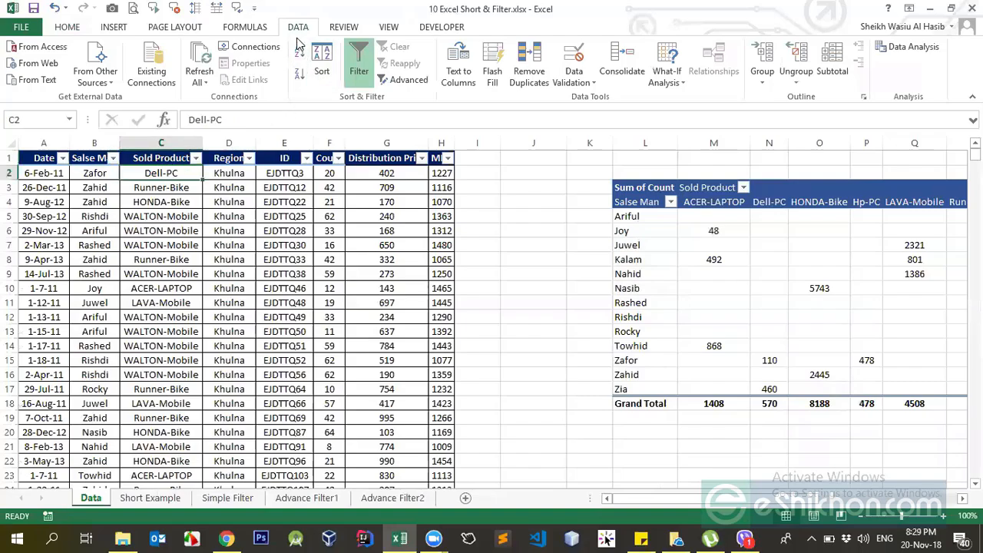
left_click(113, 158)
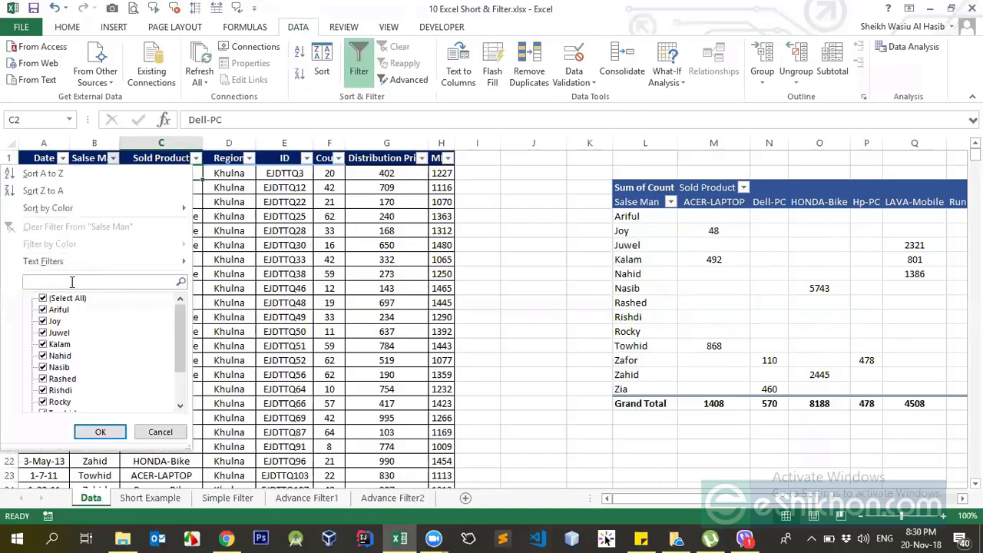
left_click(299, 229)
Search the Sold Product filter list for "hon" and "pc", and close it without applying a filter
left_click(175, 160)
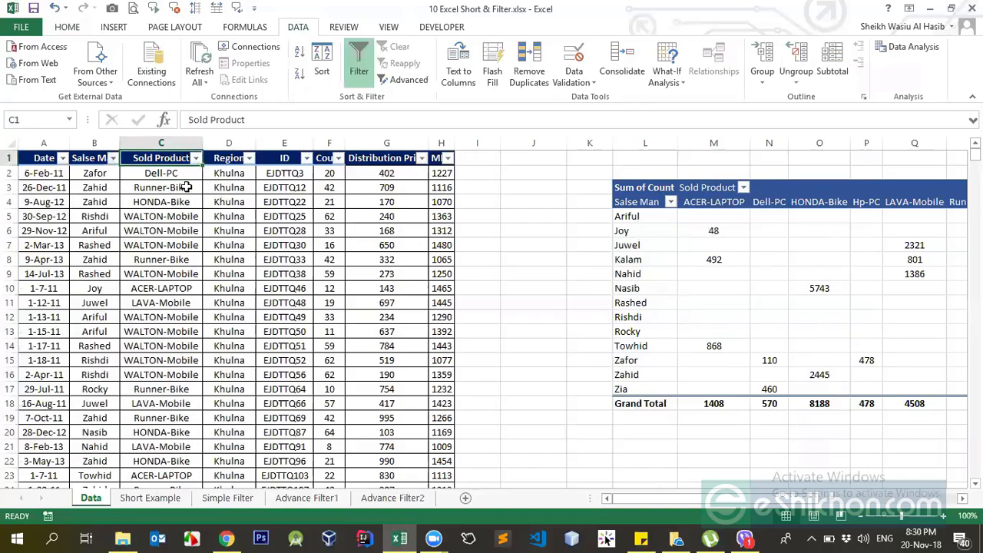
left_click_drag(170, 173, 172, 417)
left_click(187, 274)
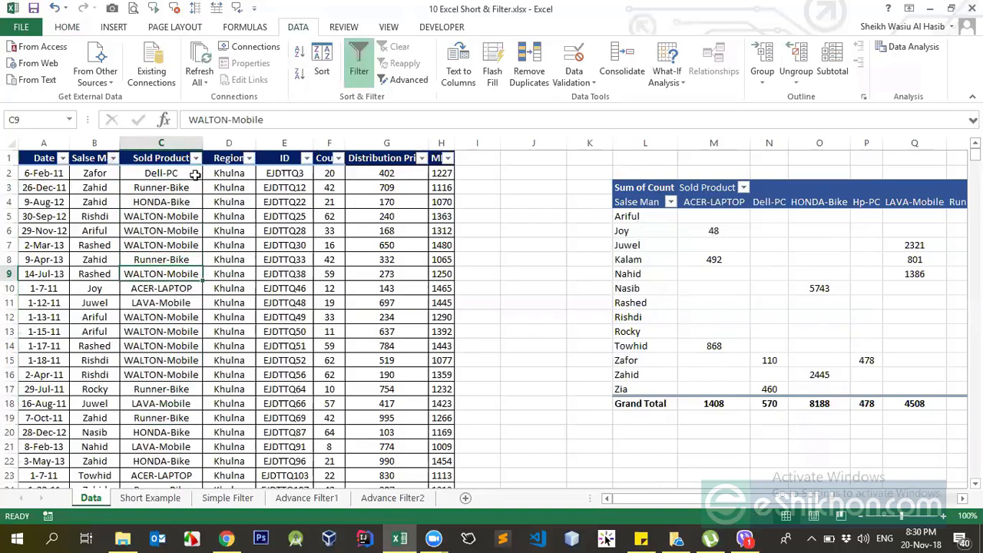
left_click(195, 158)
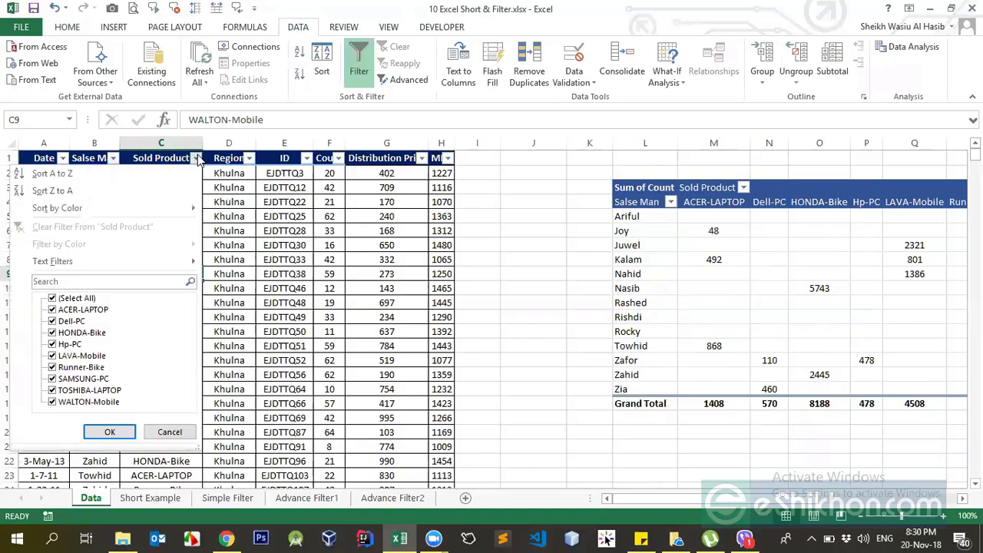
left_click(140, 281)
type("hon")
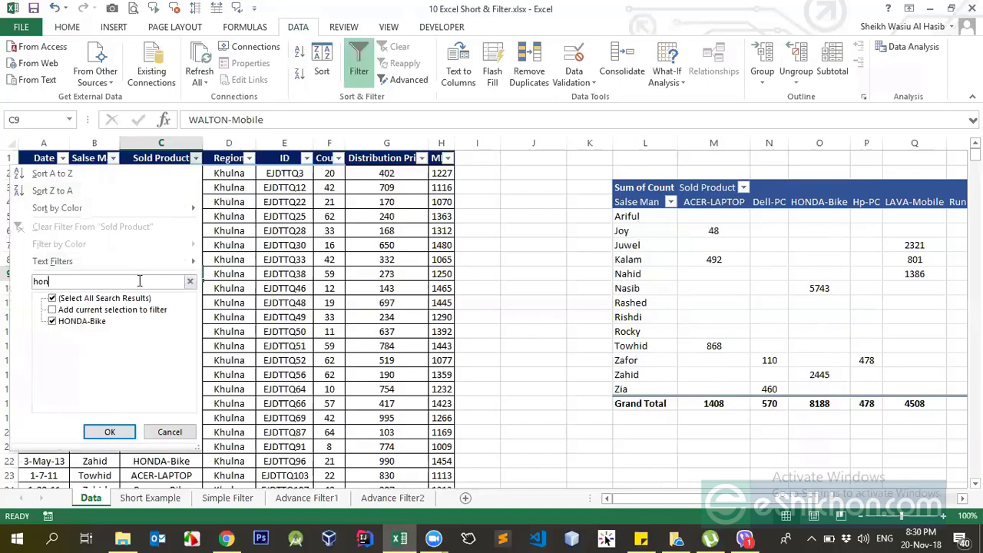
type("d")
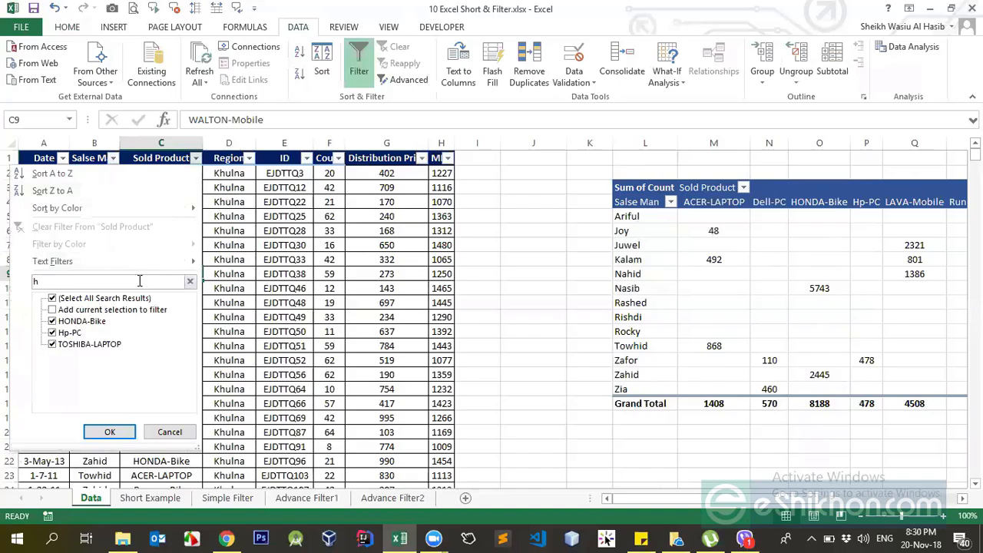
key("BackSpace")
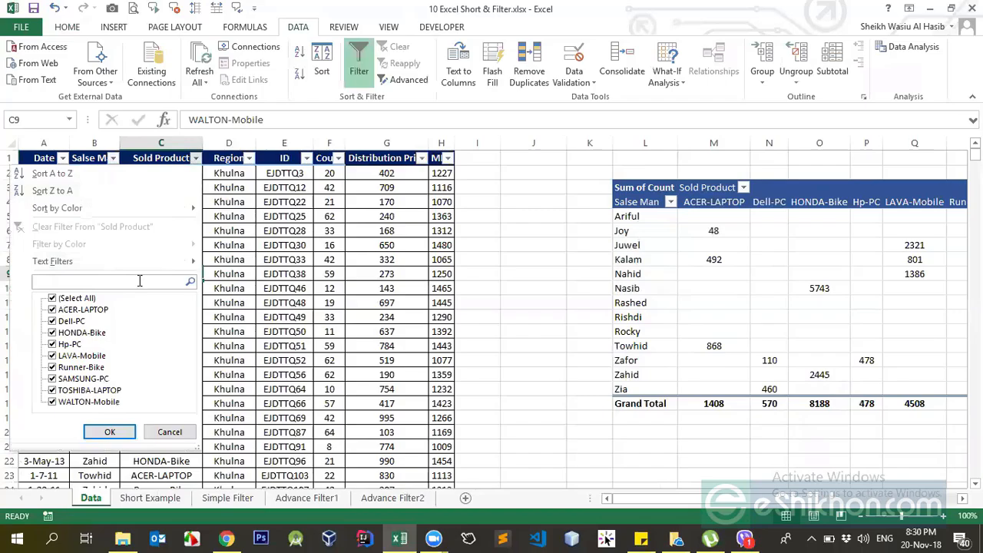
type("pc")
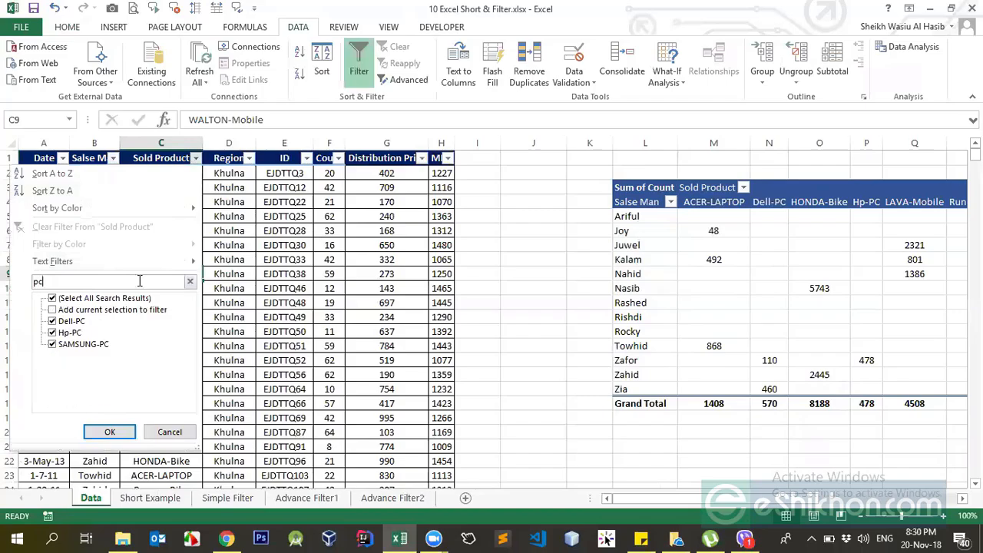
key("BackSpace")
key("BackSpace")
left_click(321, 249)
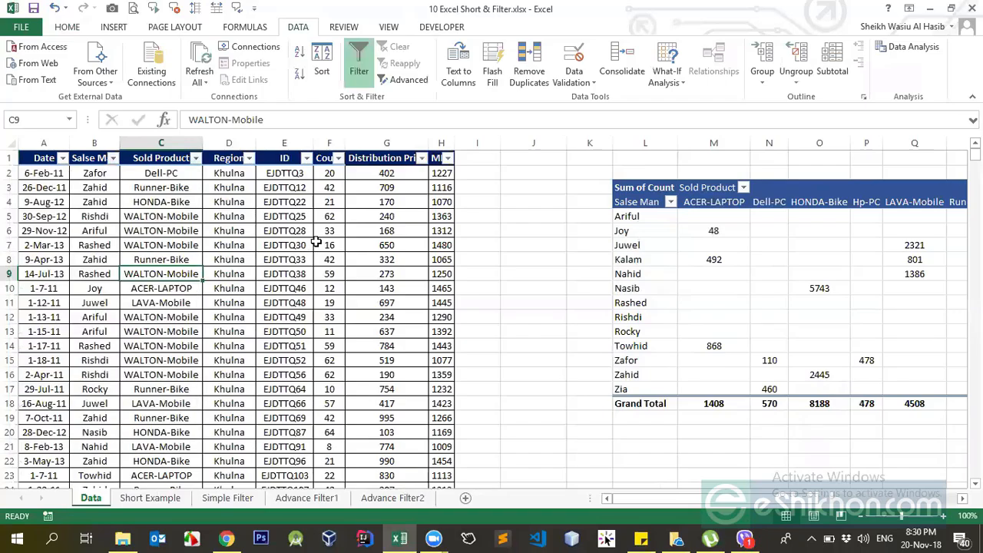
Examine the Sold Product column's entries, its filter list and the surrounding records
left_click(181, 143)
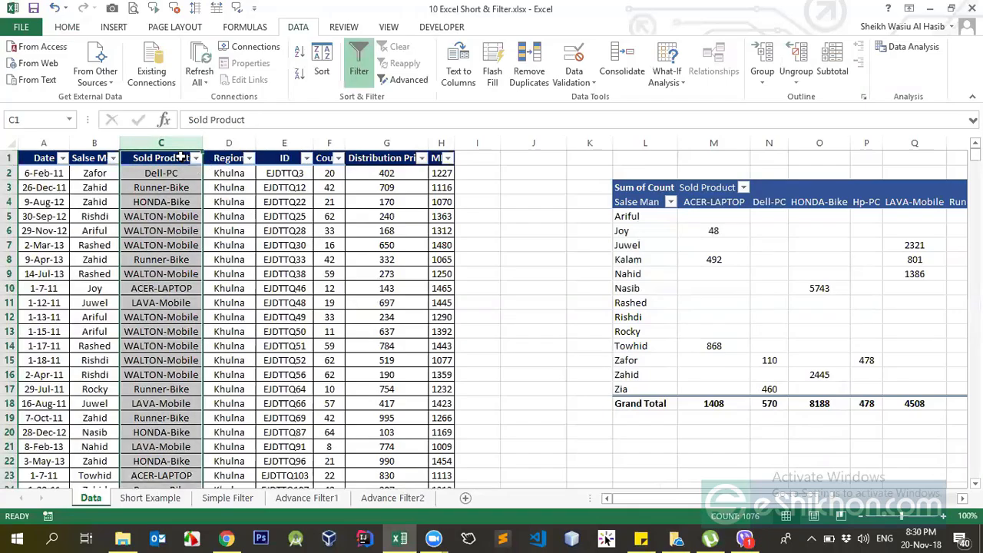
left_click(181, 159)
left_click(195, 158)
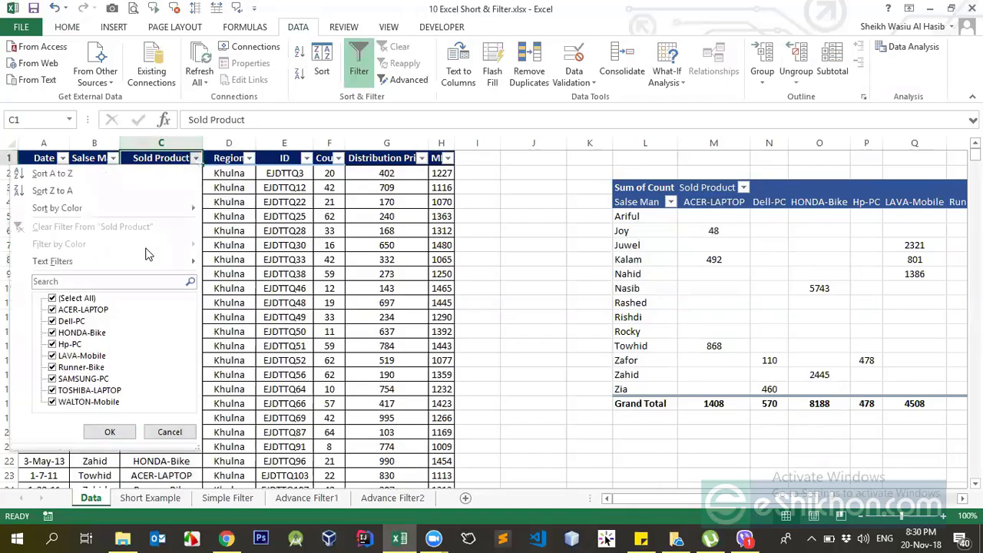
left_click(299, 249)
left_click(177, 141)
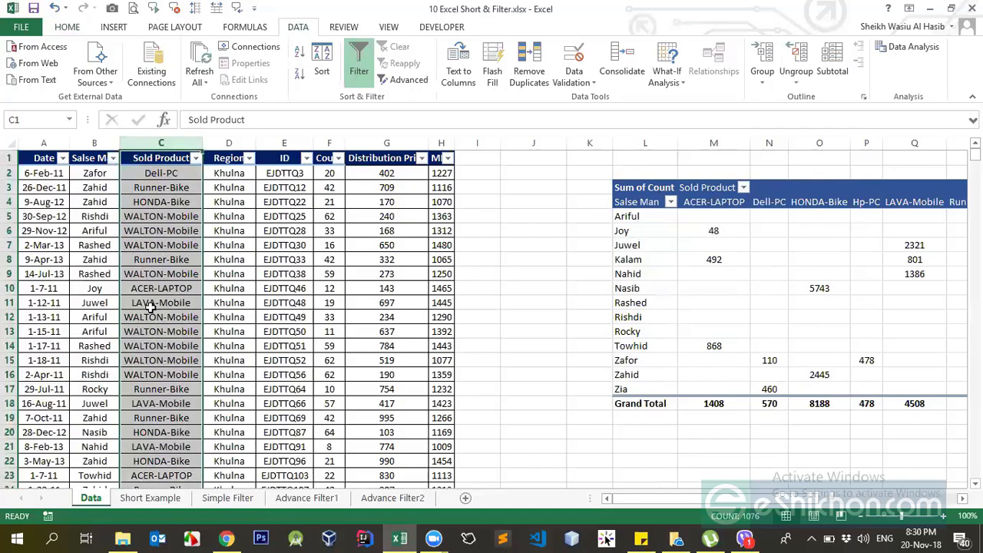
left_click(172, 182)
left_click_drag(172, 180, 181, 350)
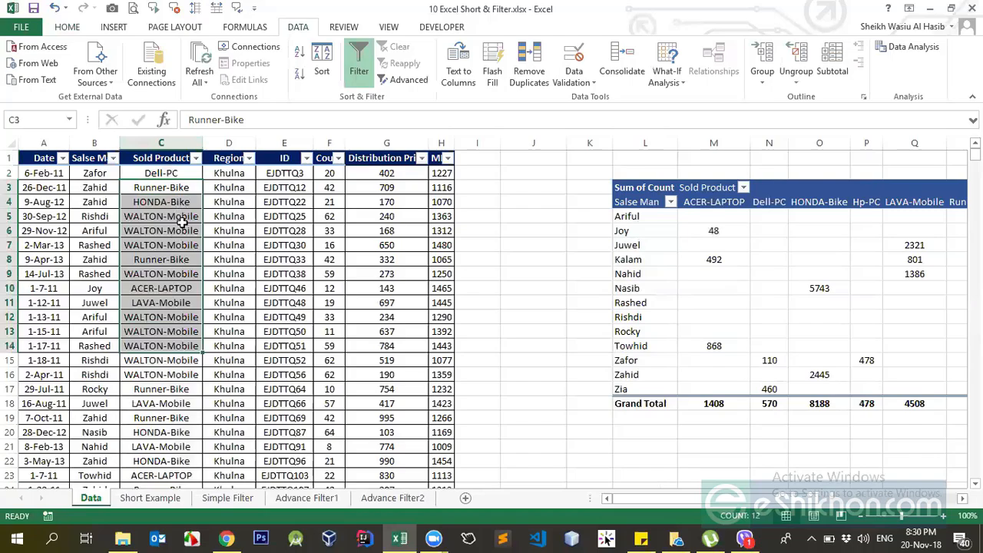
left_click_drag(50, 198, 443, 344)
left_click(140, 256)
left_click(158, 197)
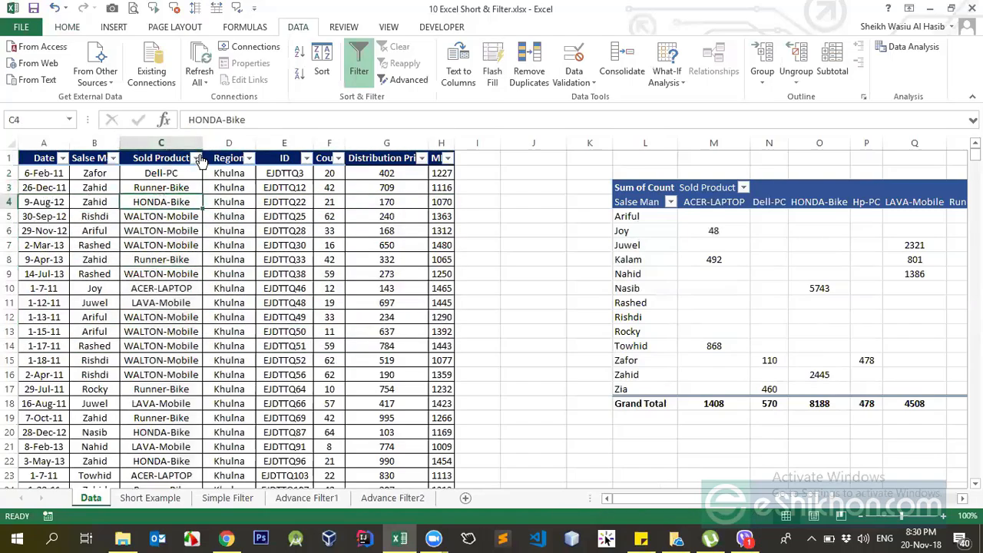
Filter the Sold Product column to HONDA-Bike using the search text "honda"
left_click(196, 157)
type("honda")
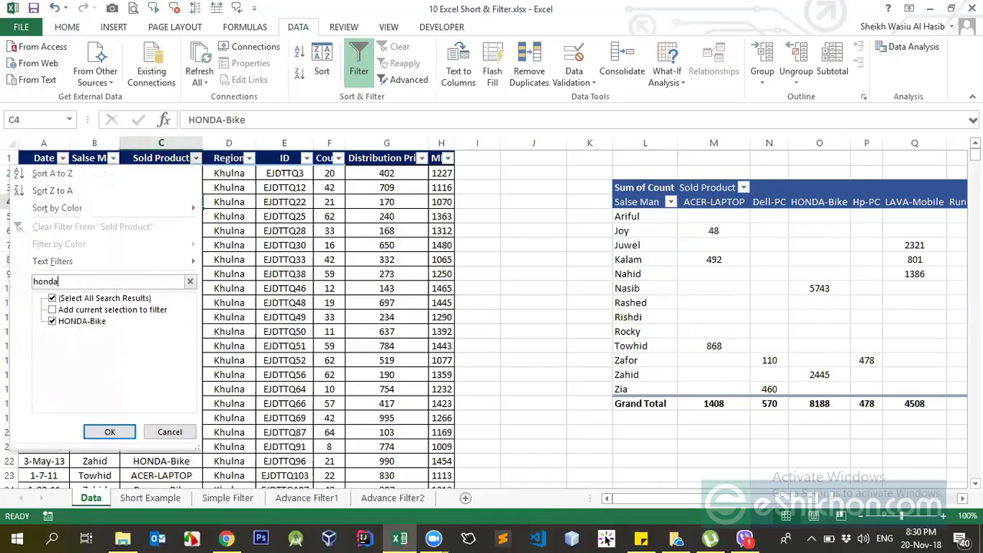
key("Return")
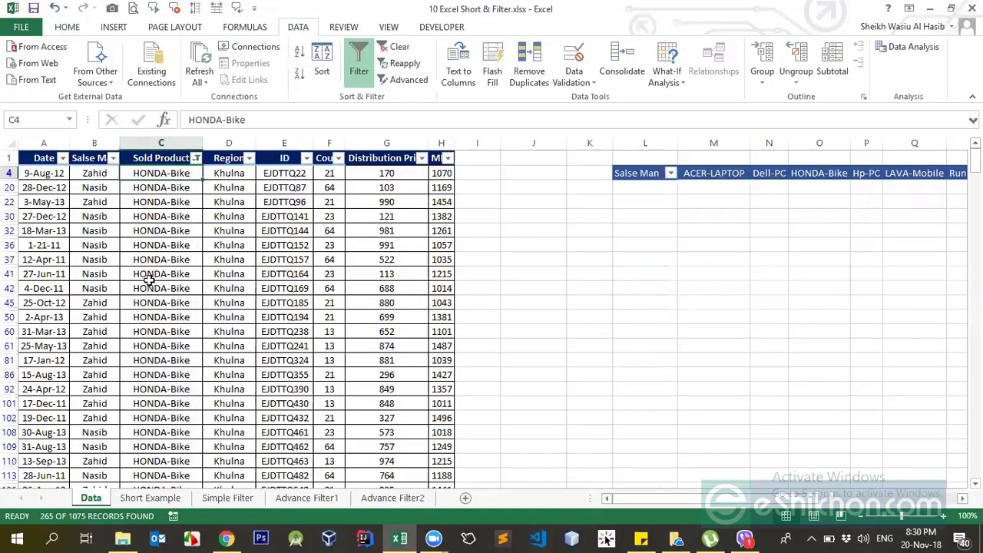
Examine the salesmen, regions and IDs of the HONDA-Bike records, and clear the Sold Product filter
left_click(165, 199)
left_click(156, 186)
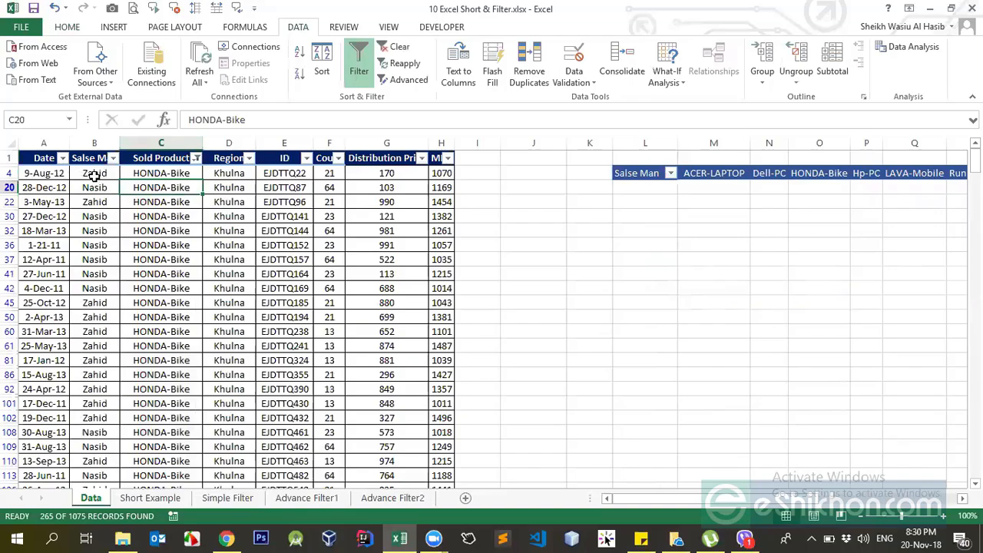
left_click_drag(94, 173, 104, 332)
left_click_drag(234, 173, 288, 288)
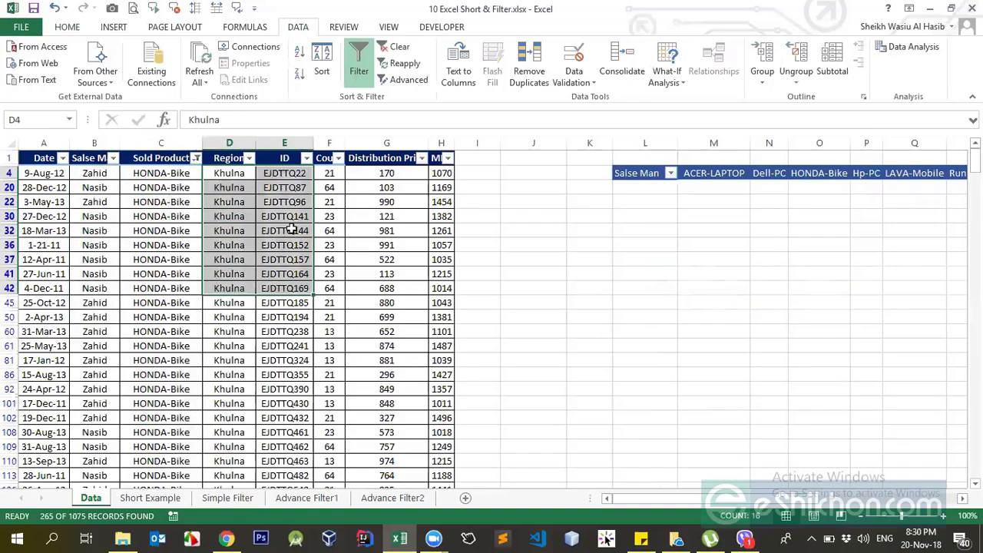
left_click(107, 203)
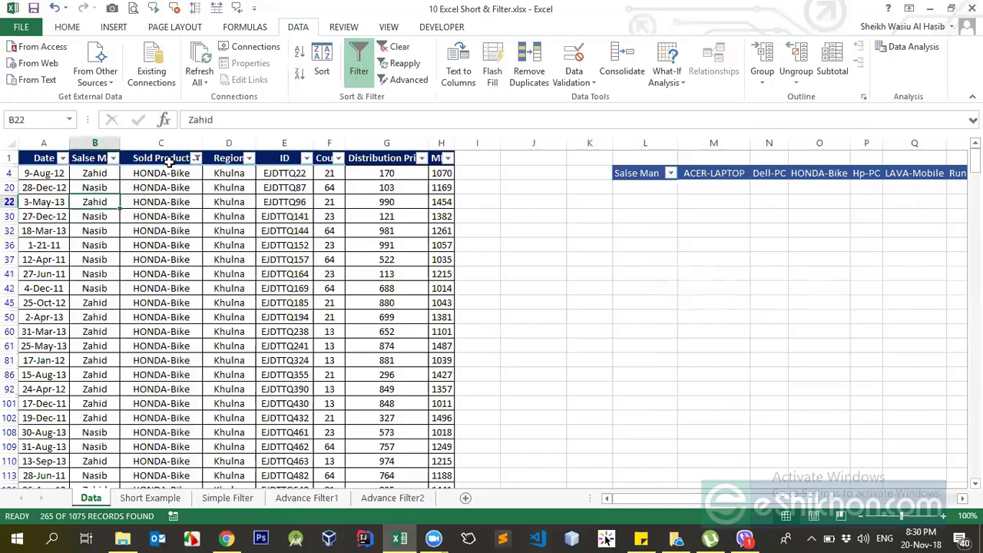
left_click(165, 158)
left_click(358, 71)
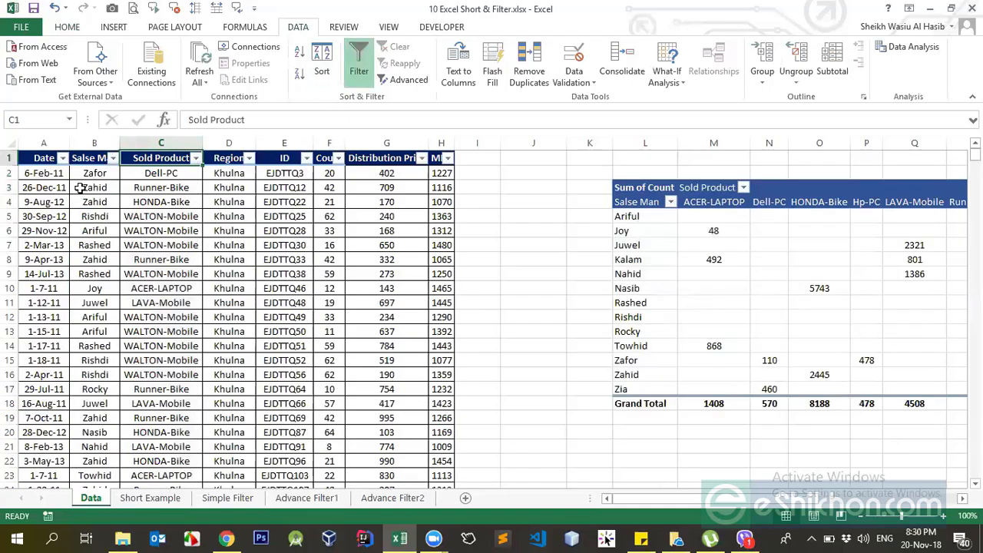
Examine the year groups in the Date filter list and the months under 2011
left_click(63, 159)
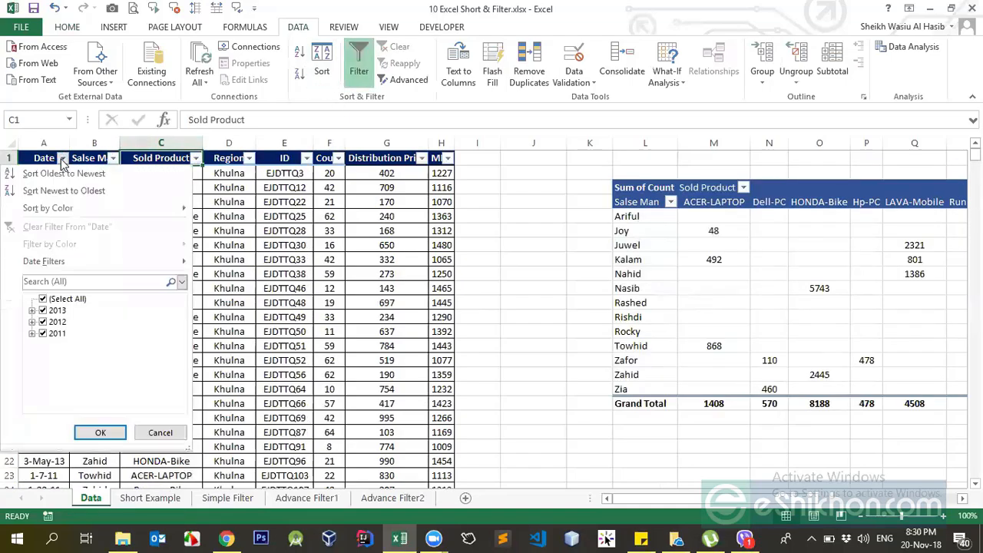
left_click(71, 283)
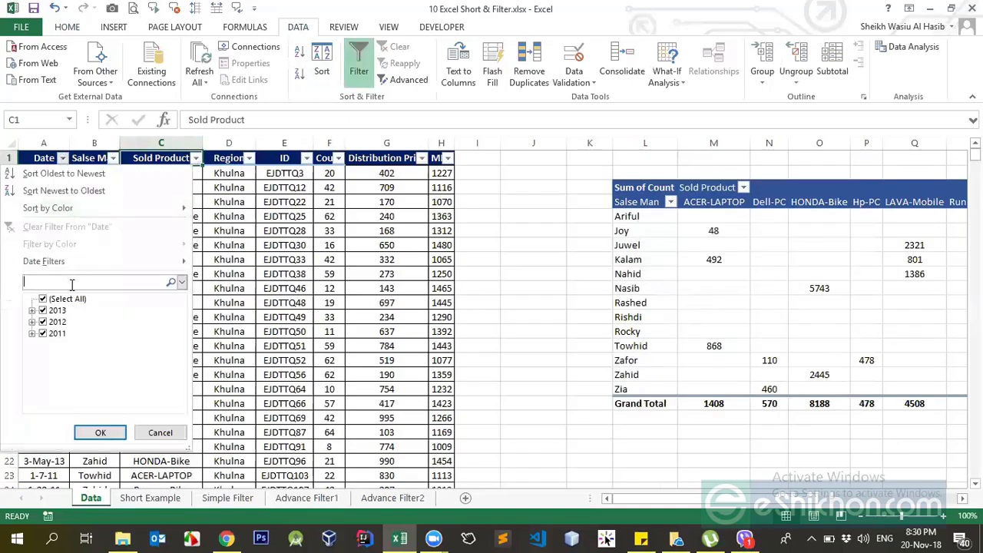
left_click(32, 333)
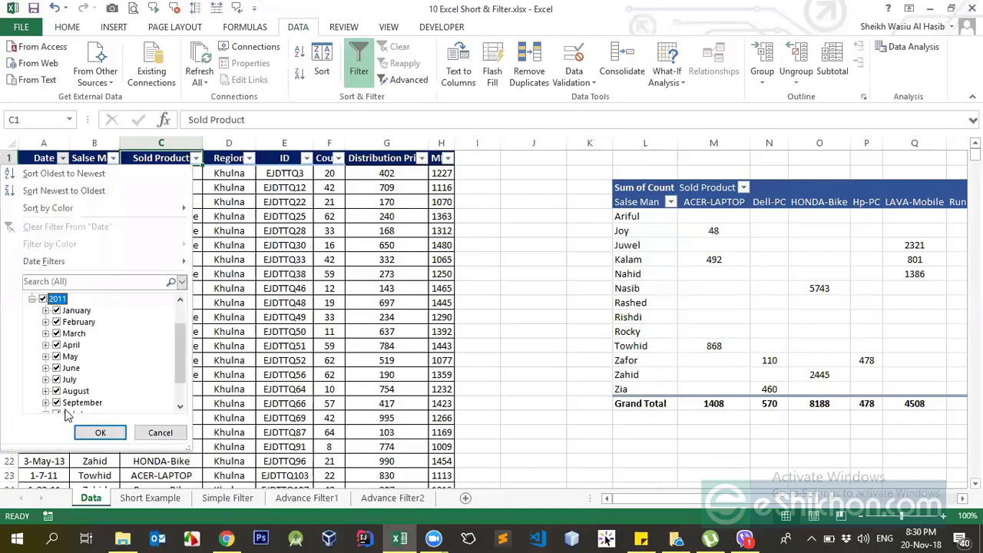
left_click(32, 333)
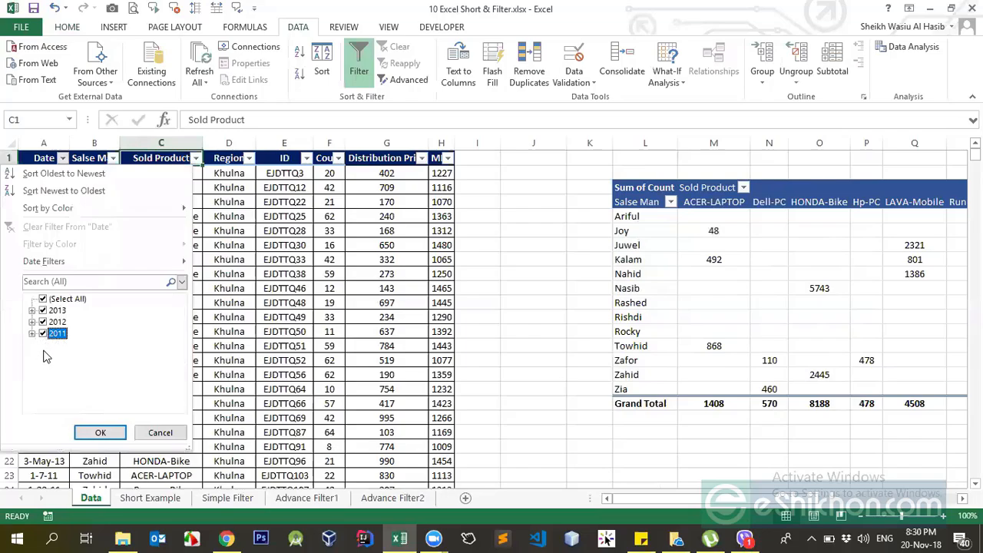
Search the Date filter list for "Jan" and for "q1", and close it without applying a filter
left_click(48, 282)
type("J")
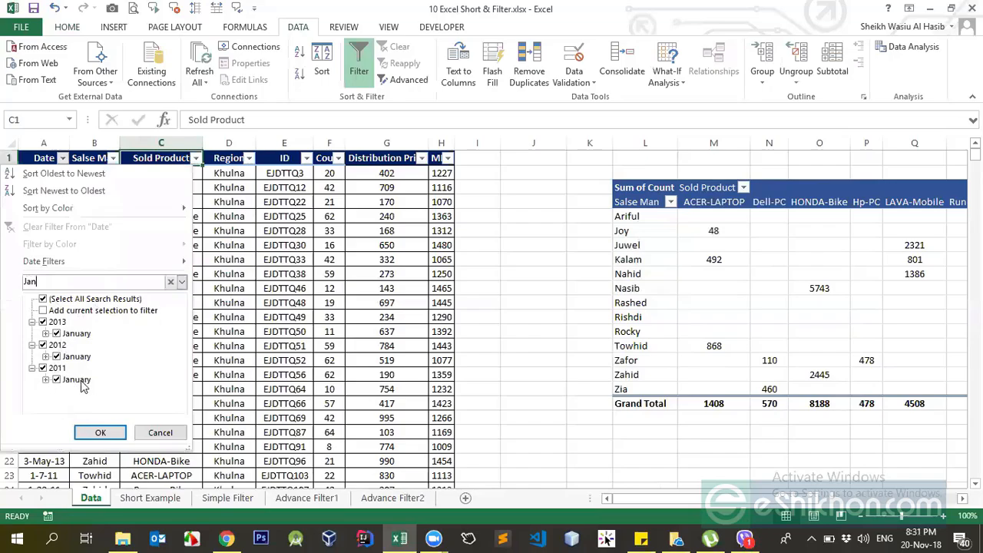
key("BackSpace")
type("q1")
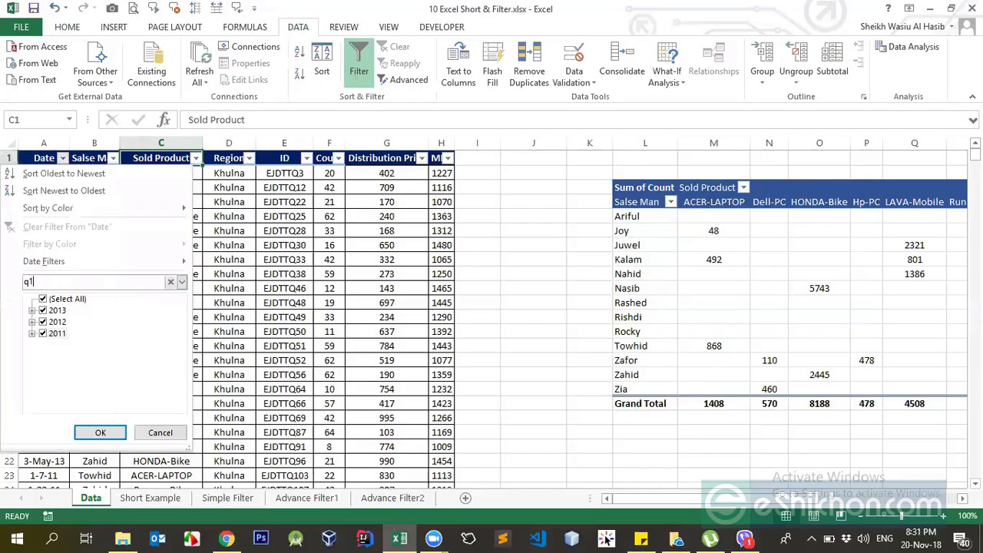
key("BackSpace")
key("BackSpace")
type("Qu")
key("BackSpace")
left_click(252, 295)
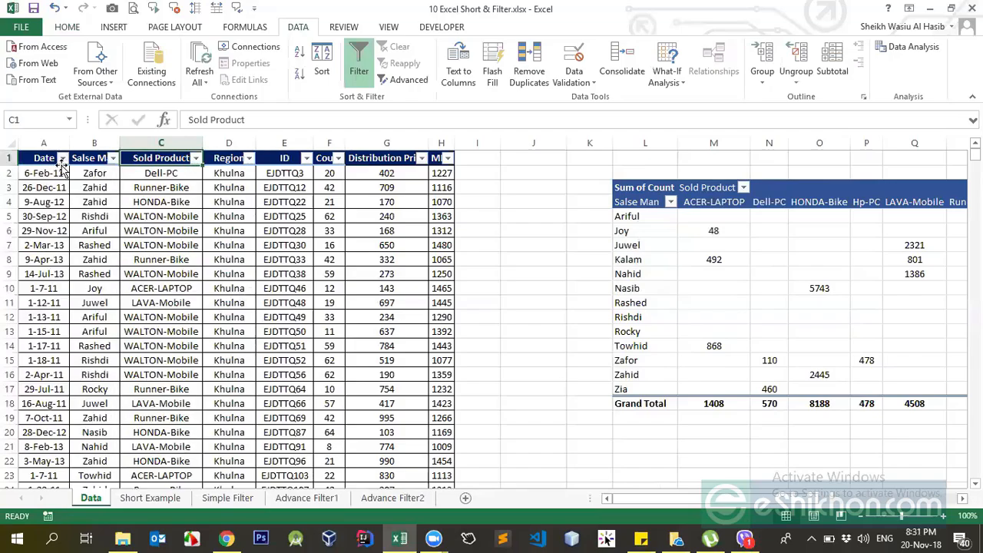
Look over the date filter conditions offered for the Date column and the first dates in that column
left_click(53, 158)
left_click(63, 158)
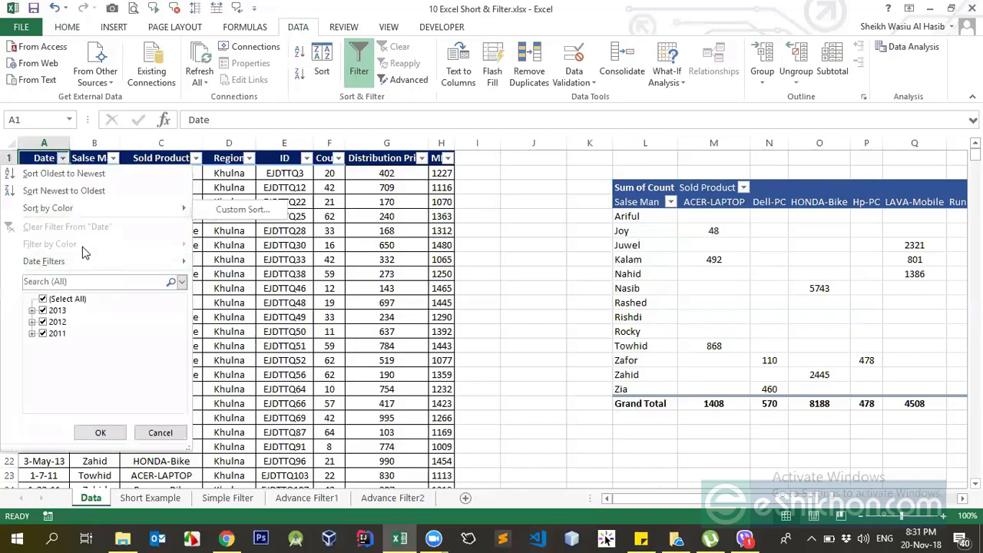
mouse_move(82, 261)
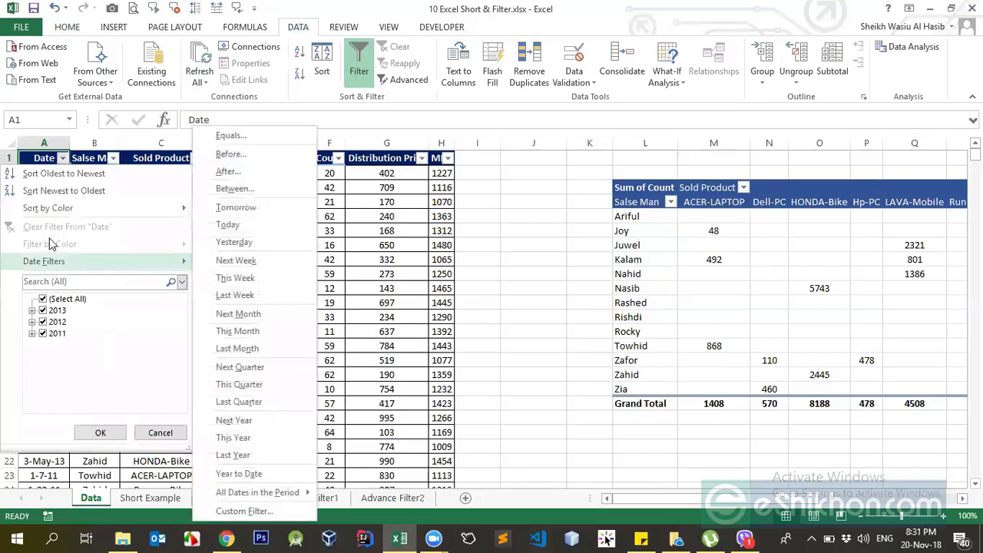
left_click(47, 159)
left_click(44, 140)
left_click(35, 175)
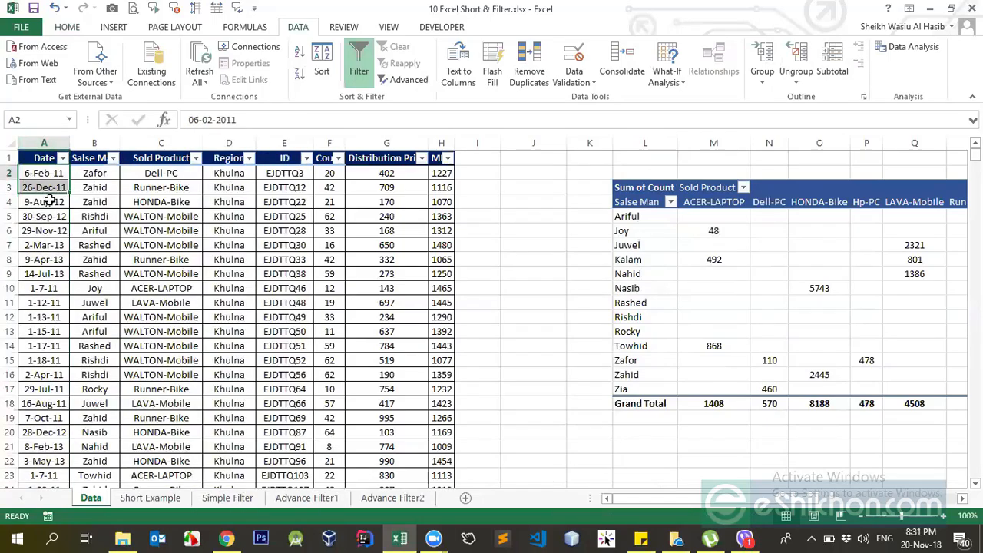
Filter the Date column to Last Month, and reset the data's filters by switching filtering off and on again
left_click(62, 158)
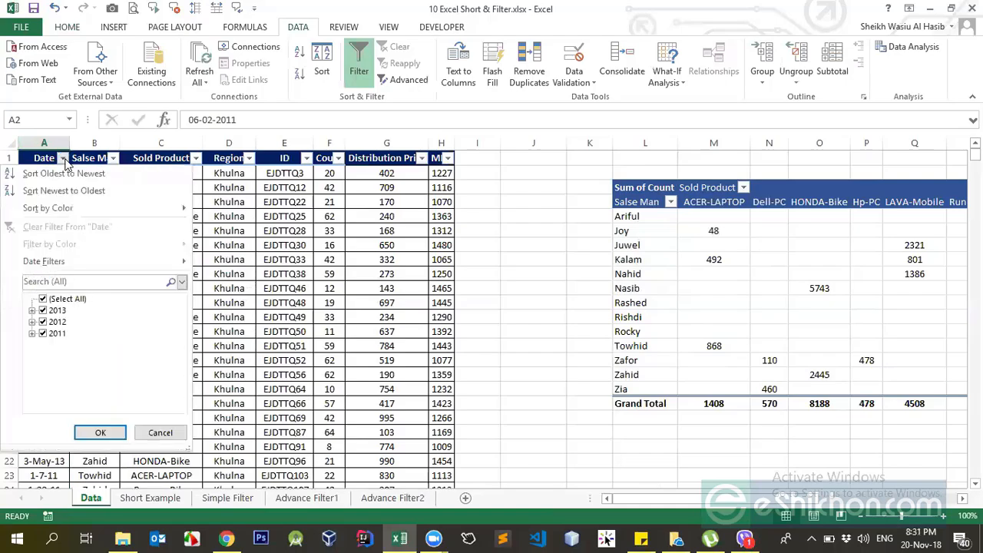
mouse_move(43, 265)
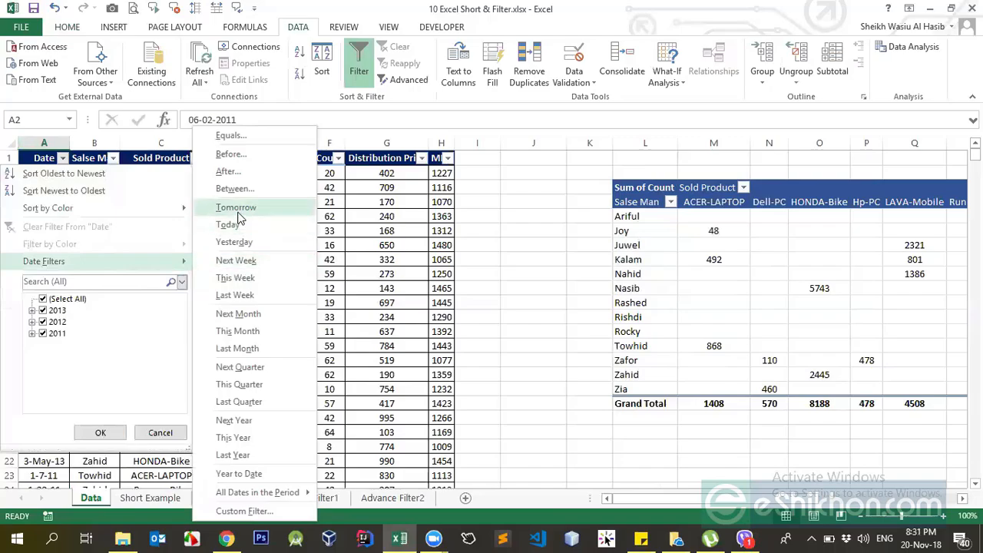
left_click(237, 348)
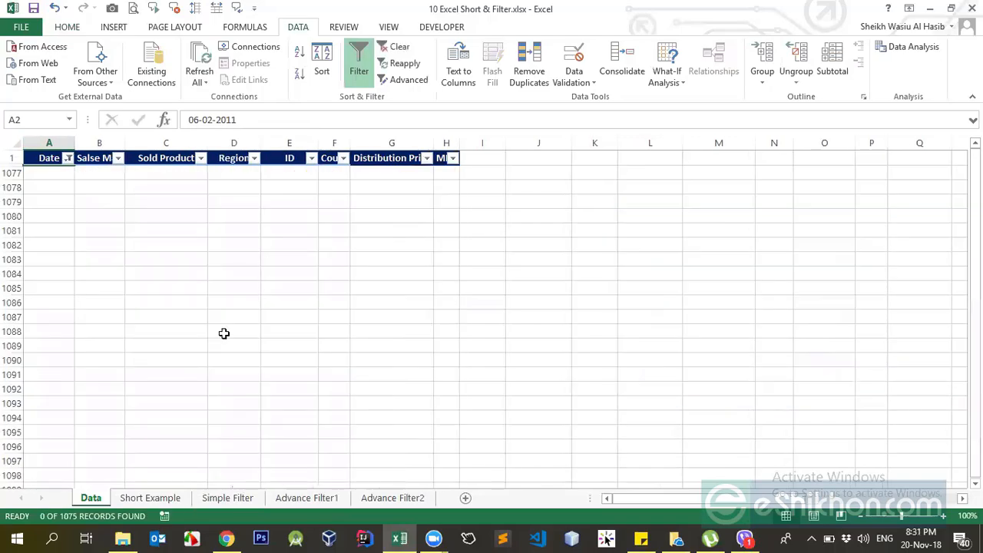
left_click(359, 77)
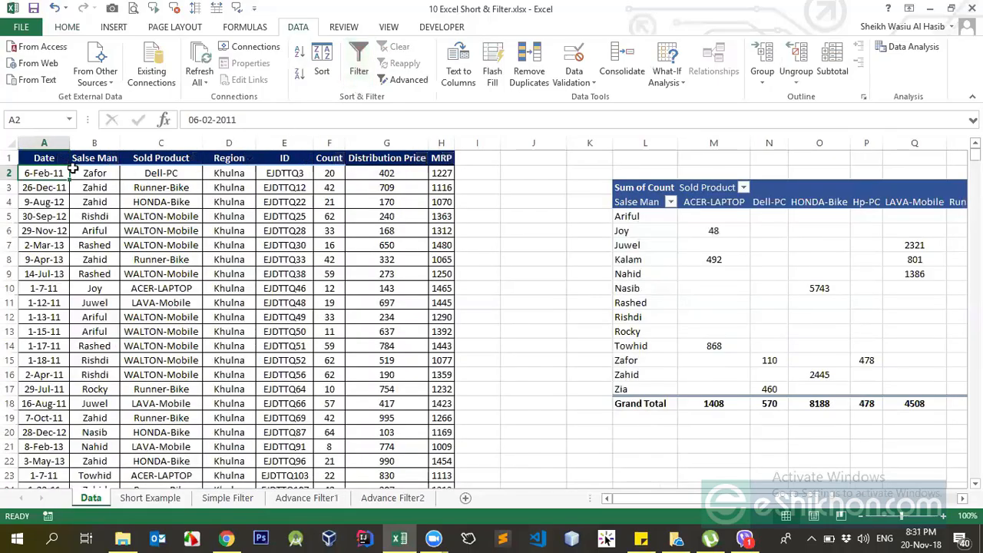
left_click(359, 70)
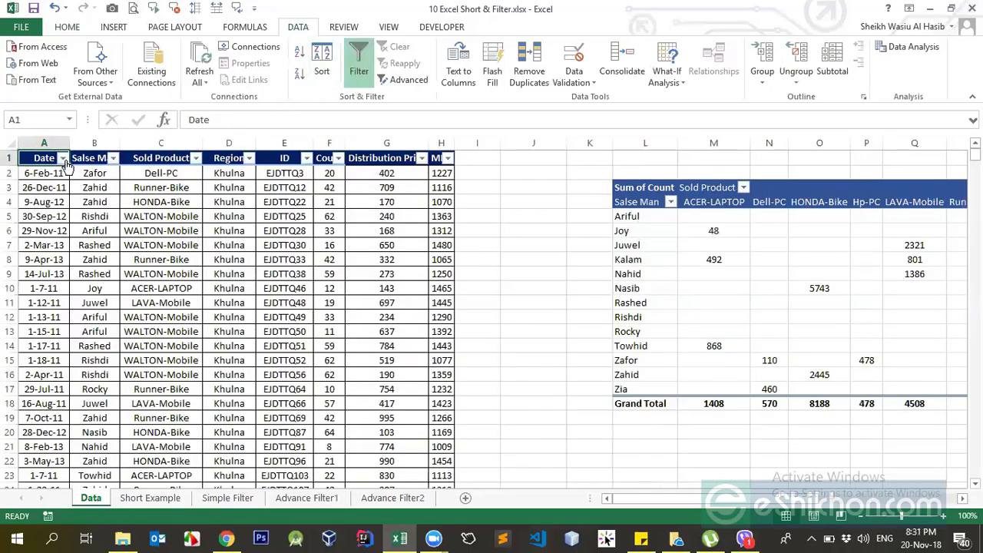
Examine the Date column's day, week, month, quarter and year filter conditions, and close the list with all years included
left_click(63, 157)
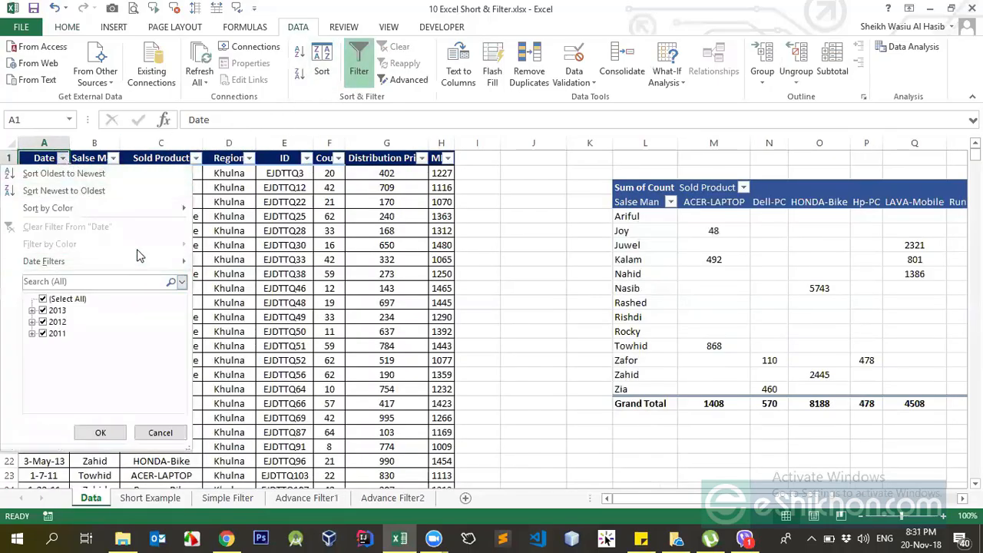
mouse_move(139, 264)
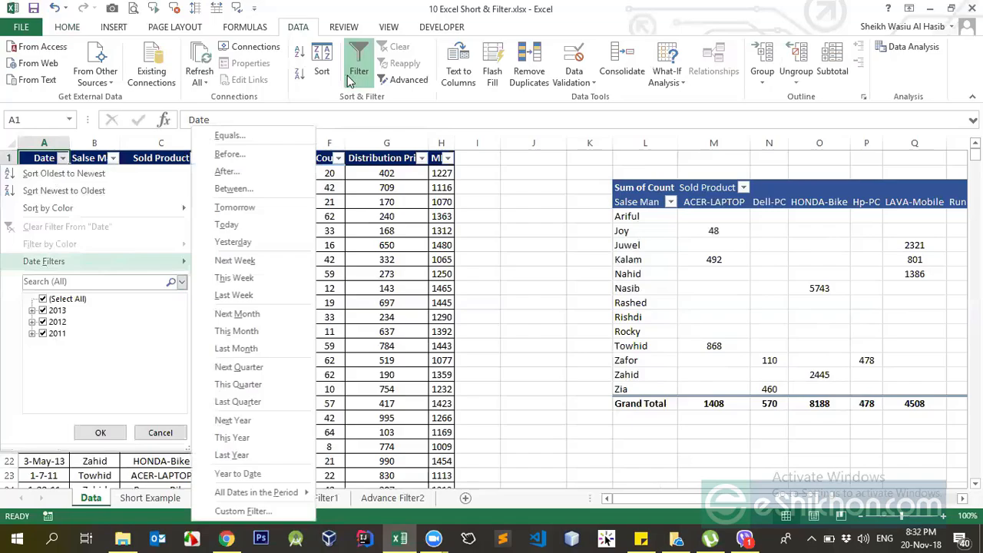
key("t")
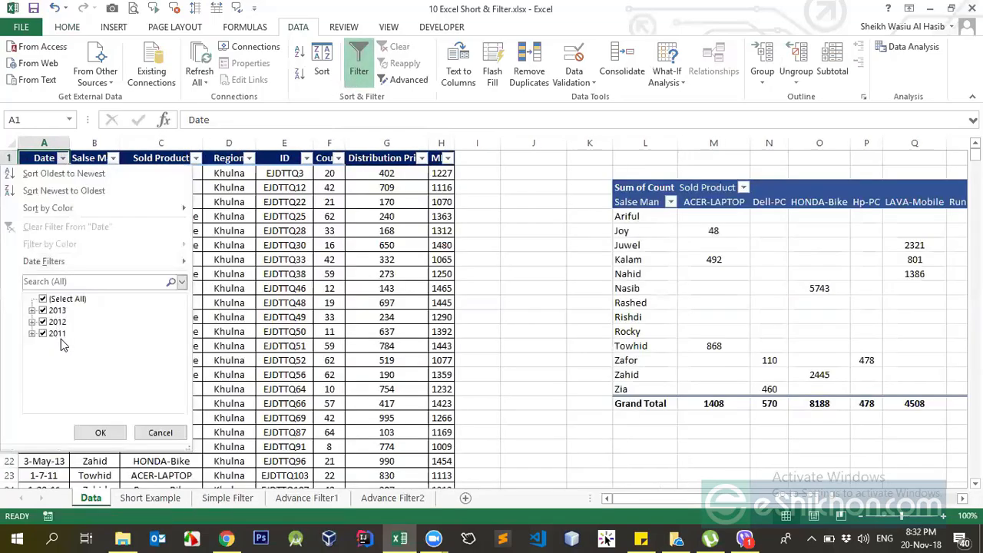
left_click(100, 433)
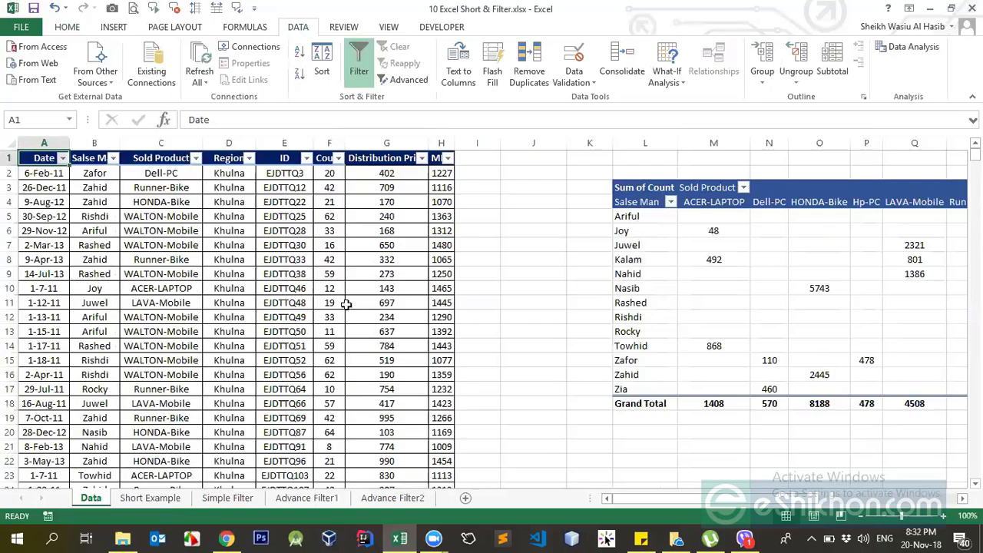
Set the date in cell A4 to 09-08-2019
left_click(46, 200)
left_click(239, 121)
key("Return")
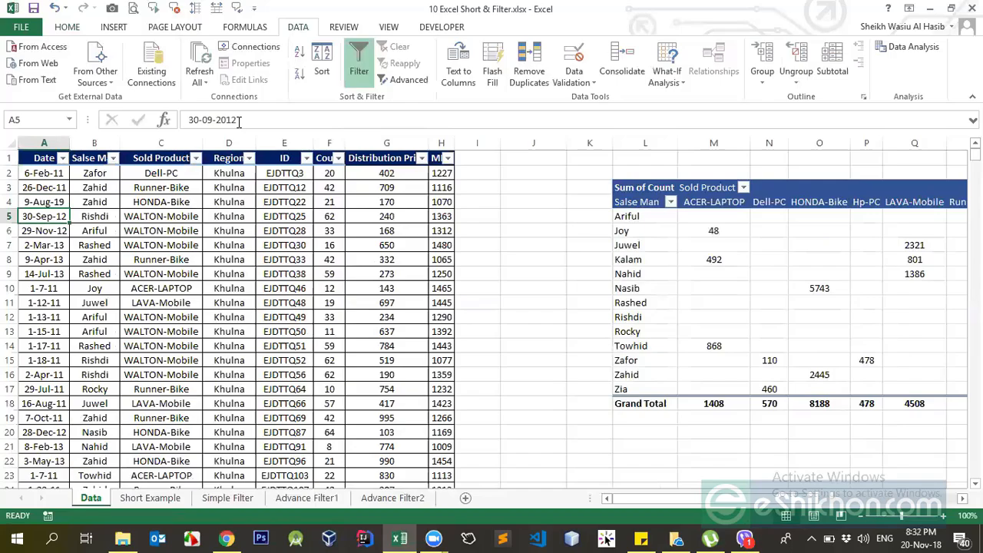
Set the date in cell A4 to 9-Aug-18 and the date in cell A5 to 30-09-2017
left_click(43, 204)
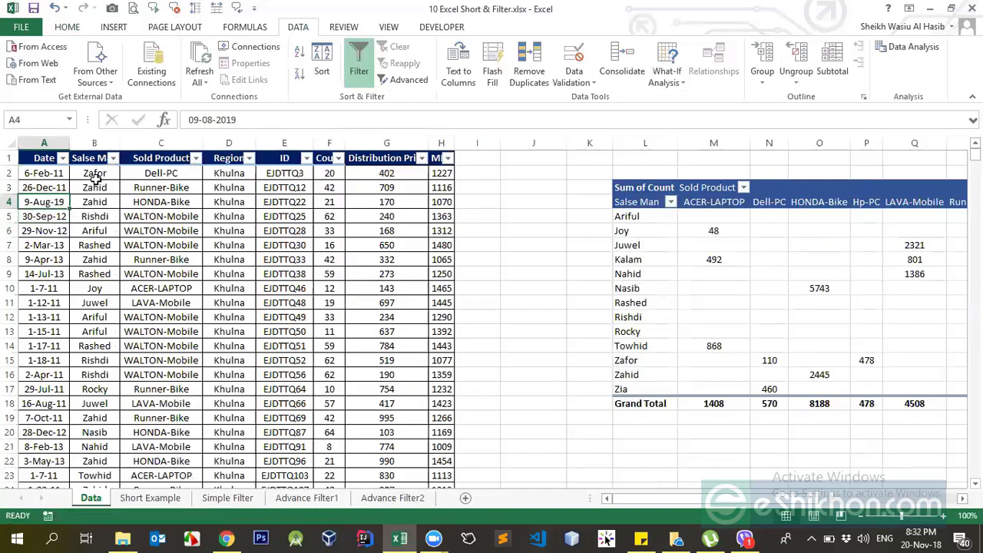
left_click(243, 121)
key("BackSpace")
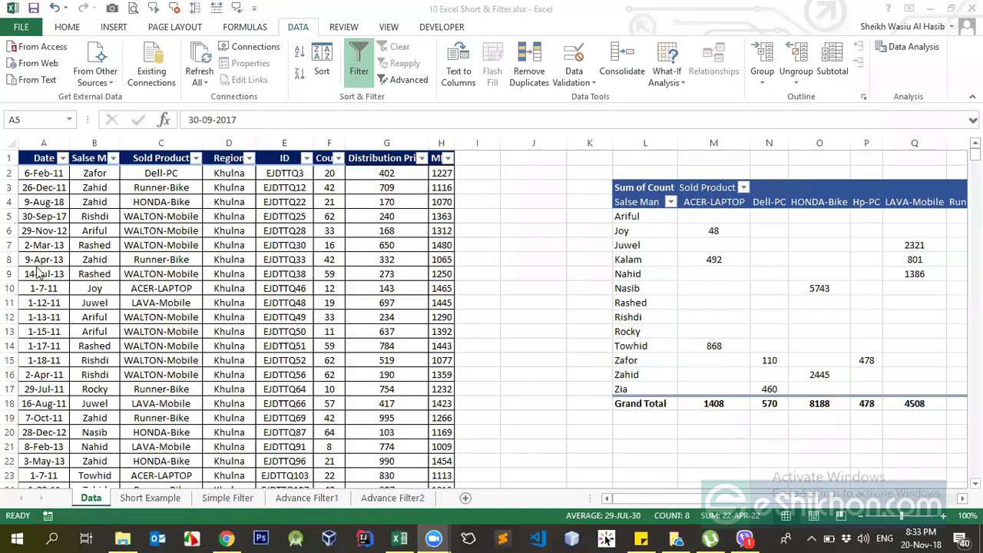
Check the list of available wireless networks and return to the worksheet
left_click(42, 160)
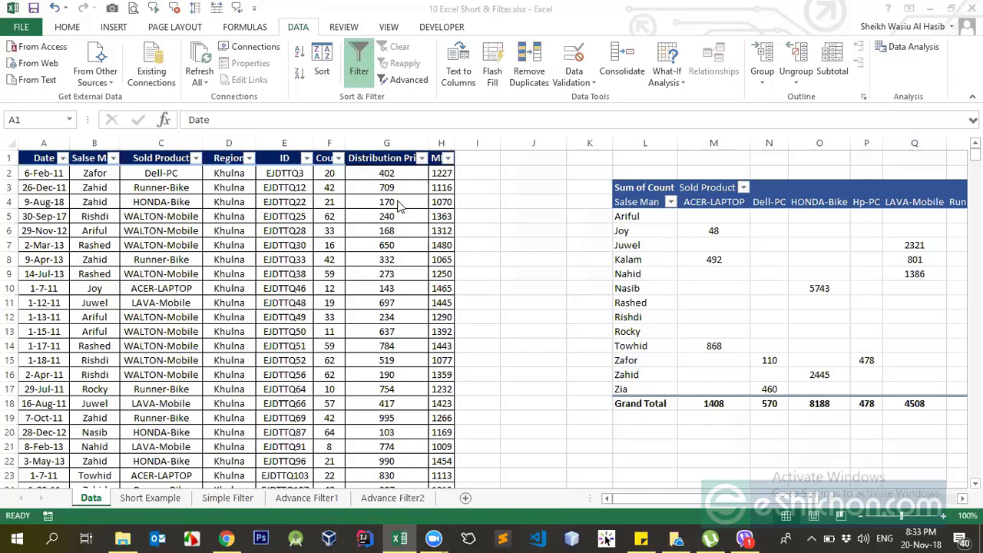
left_click(812, 538)
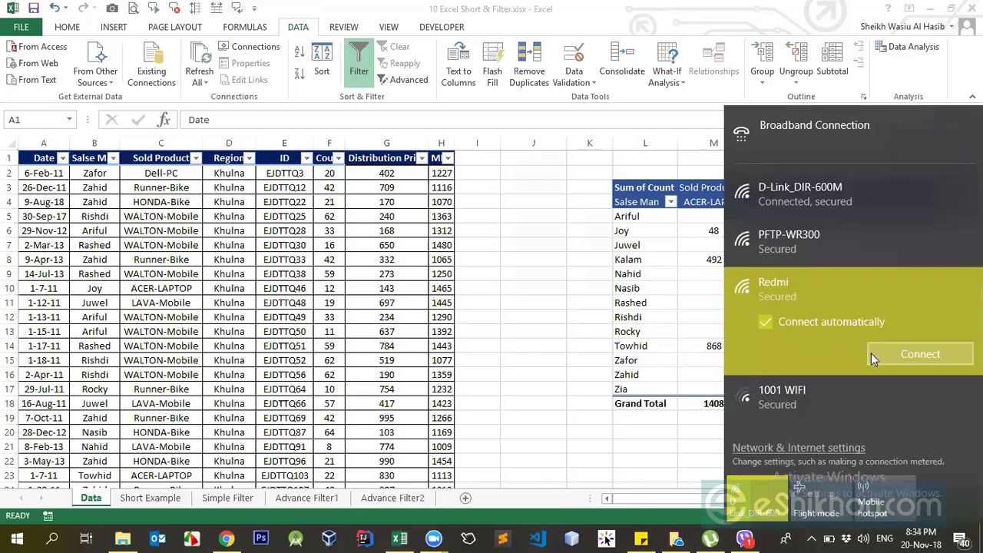
left_click(334, 307)
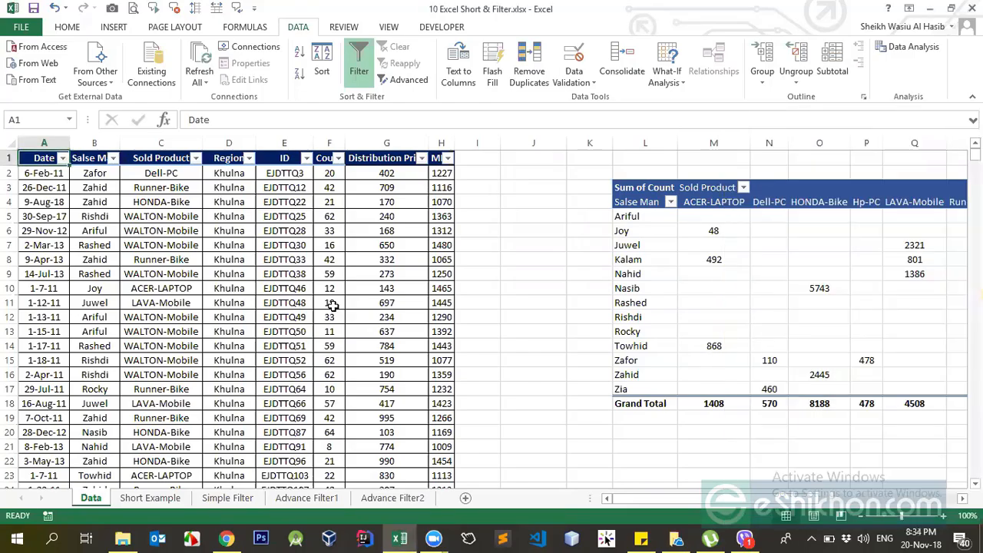
Open the Windows Run dialog
key("super+r")
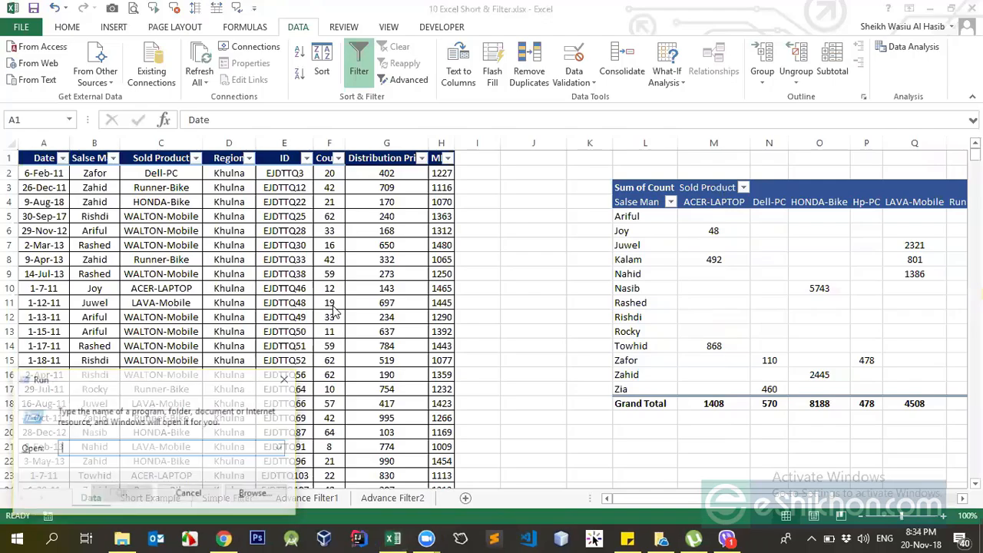